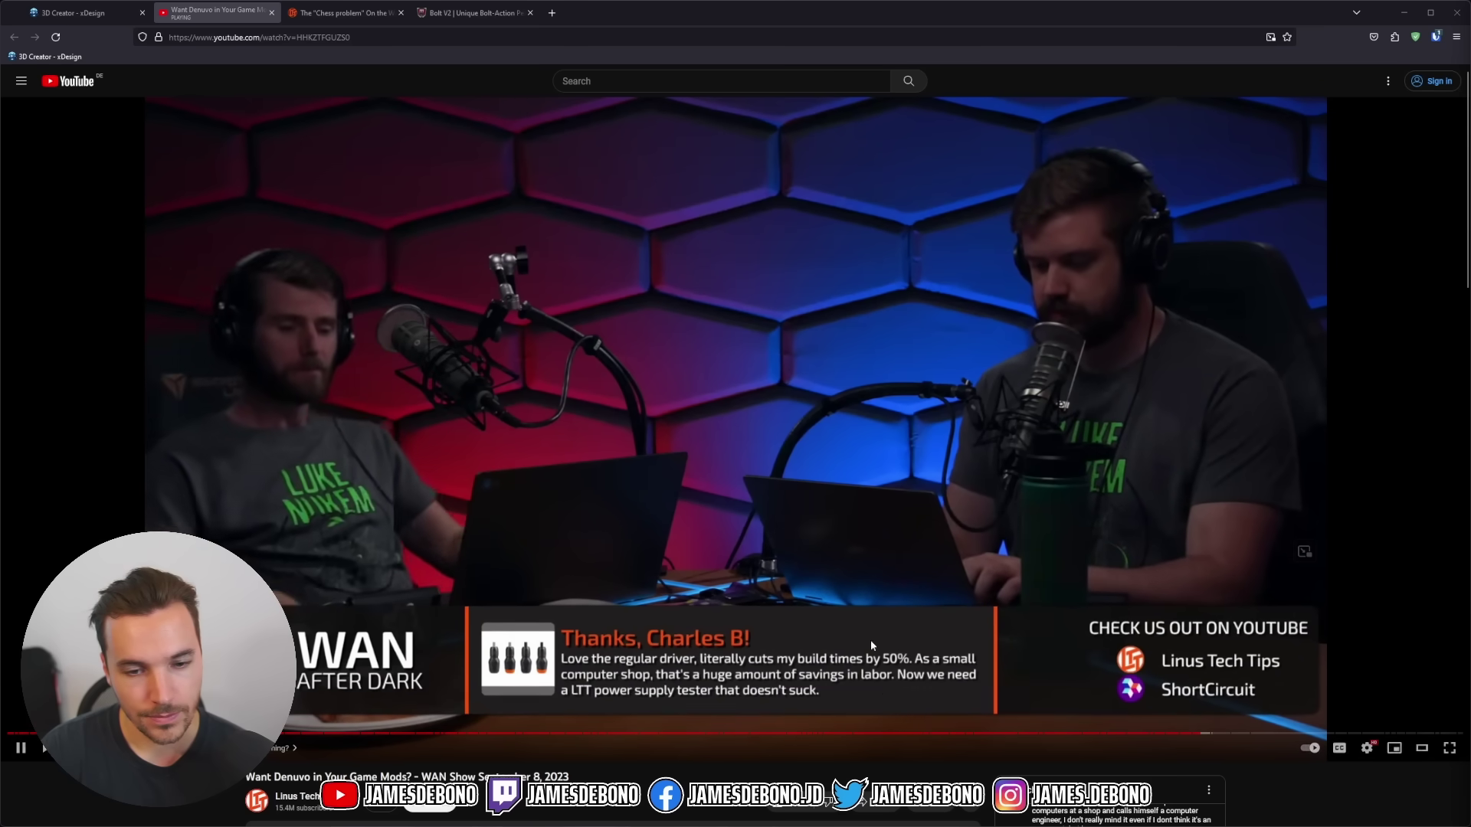
Pause the WAN Show video and review the "Chess problem" forum thread and the Karas Pen Co. Bolt V2 product page for reference.
click(857, 572)
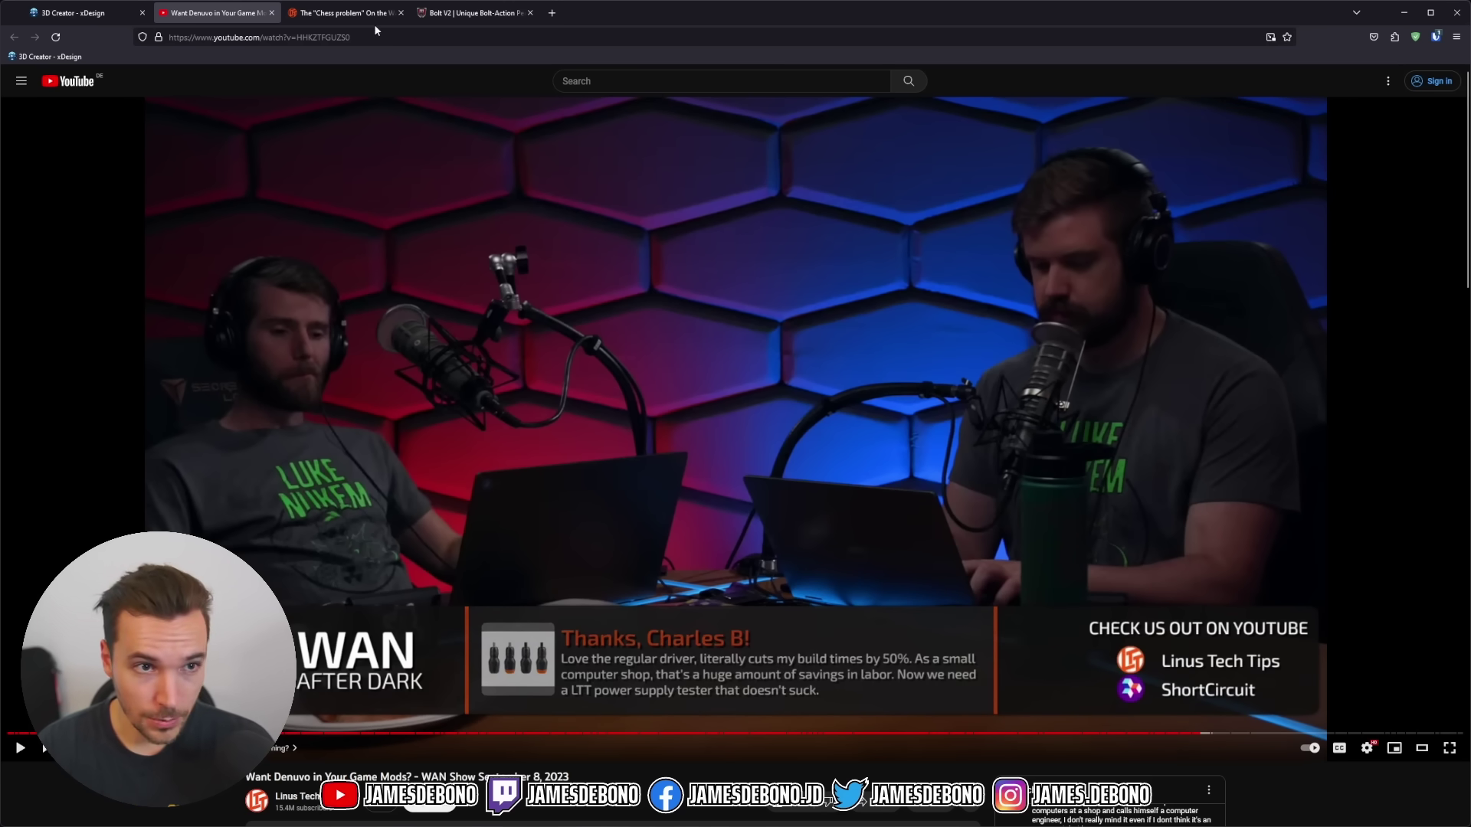
click(350, 14)
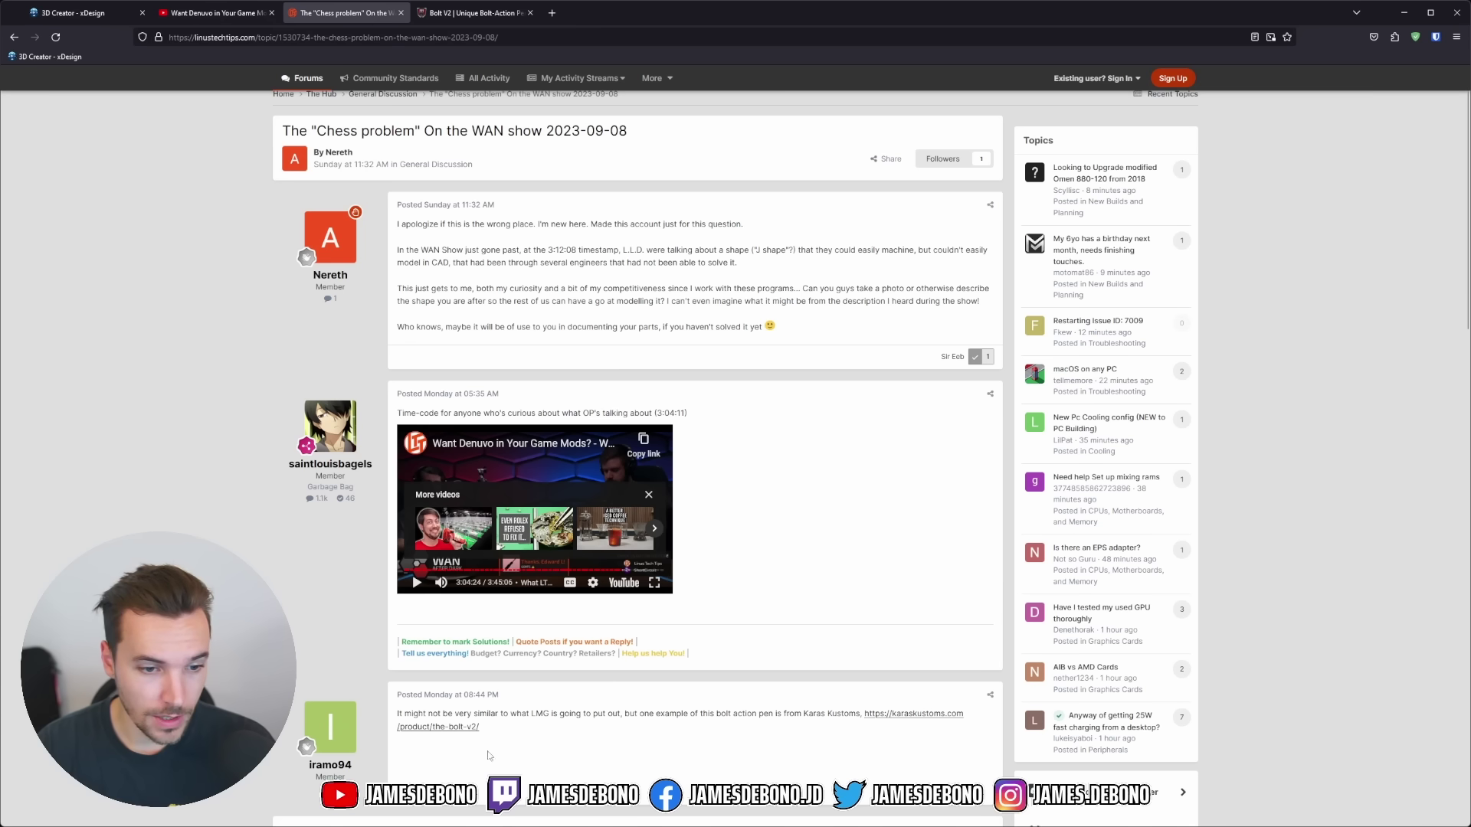
click(479, 12)
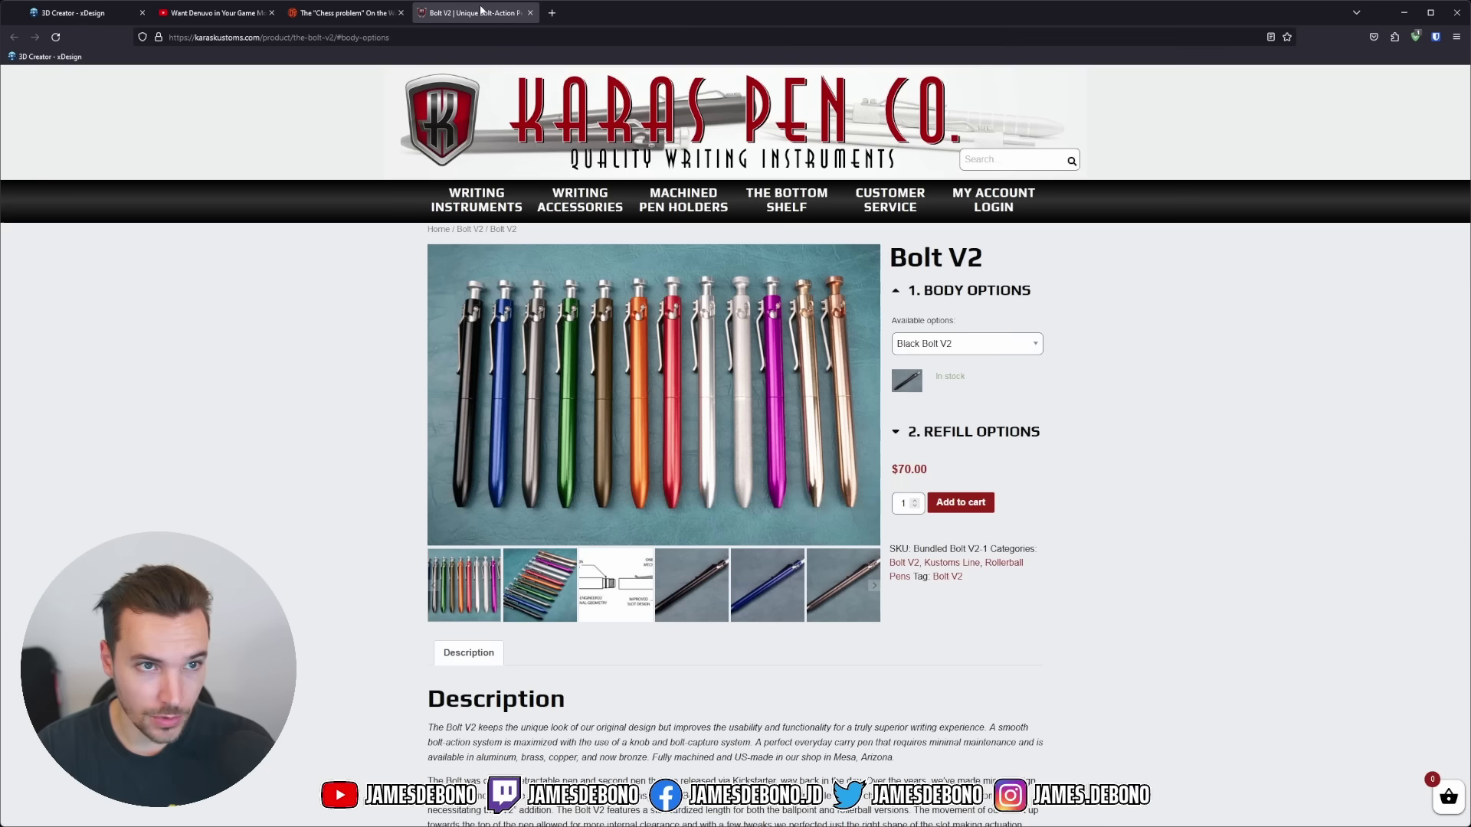
click(619, 363)
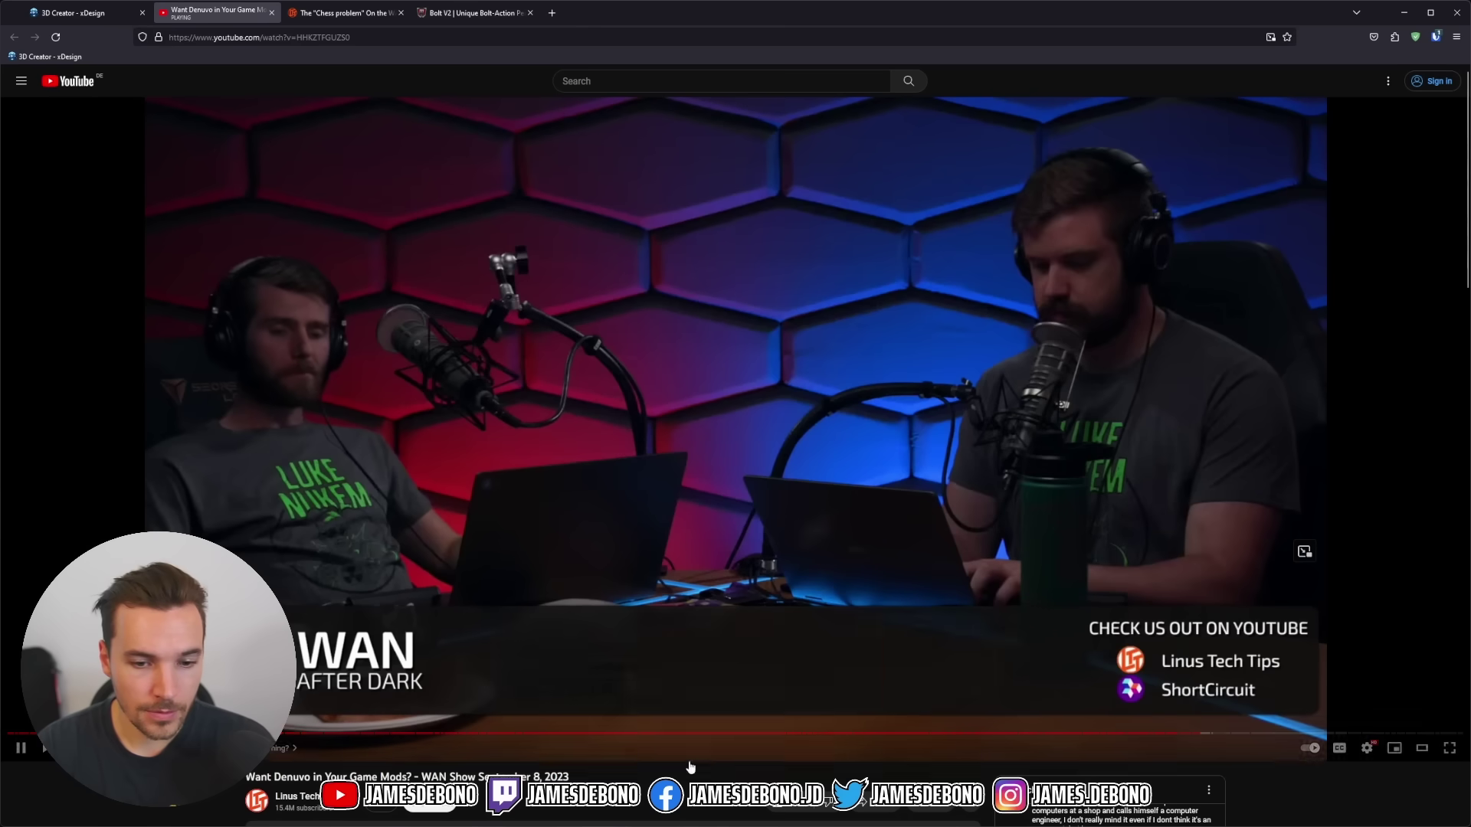
click(230, 14)
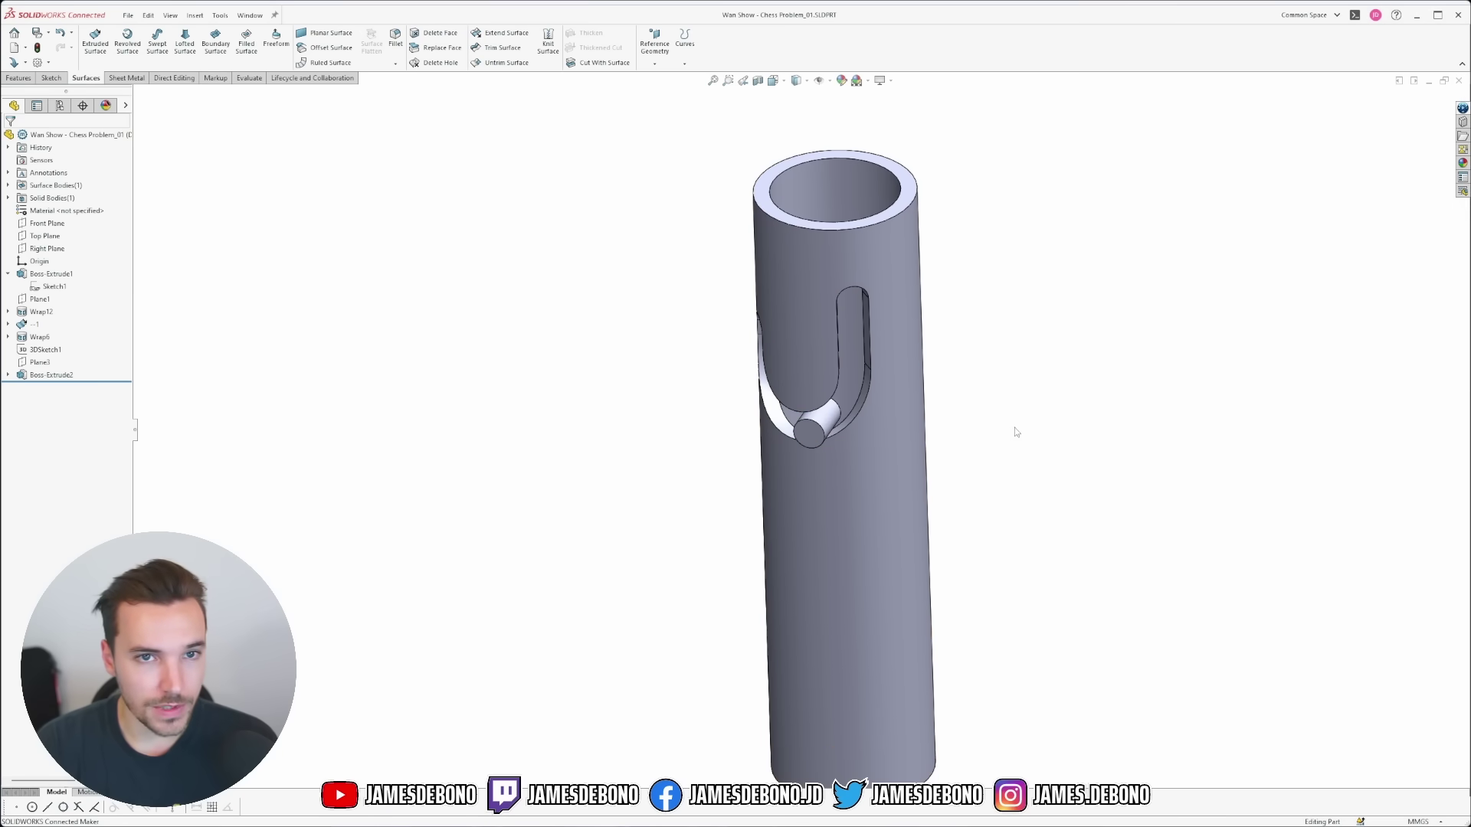
Switch to the SOLIDWORKS tube part, roll its feature history back to just after Plane1, and examine the plain tube and plane.
middle_drag(1011, 402, 1070, 372)
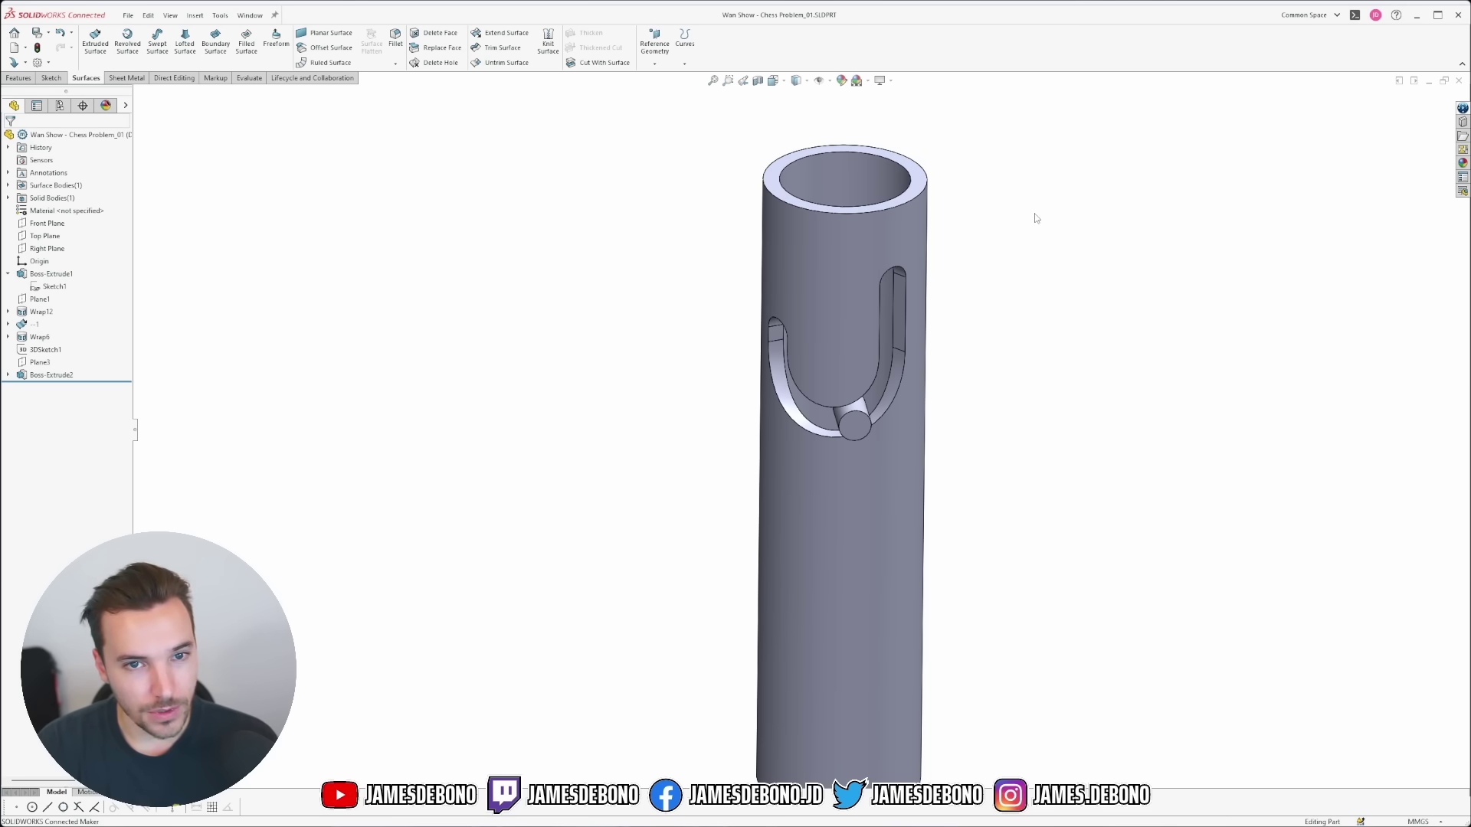
scroll(904, 158, down, 2)
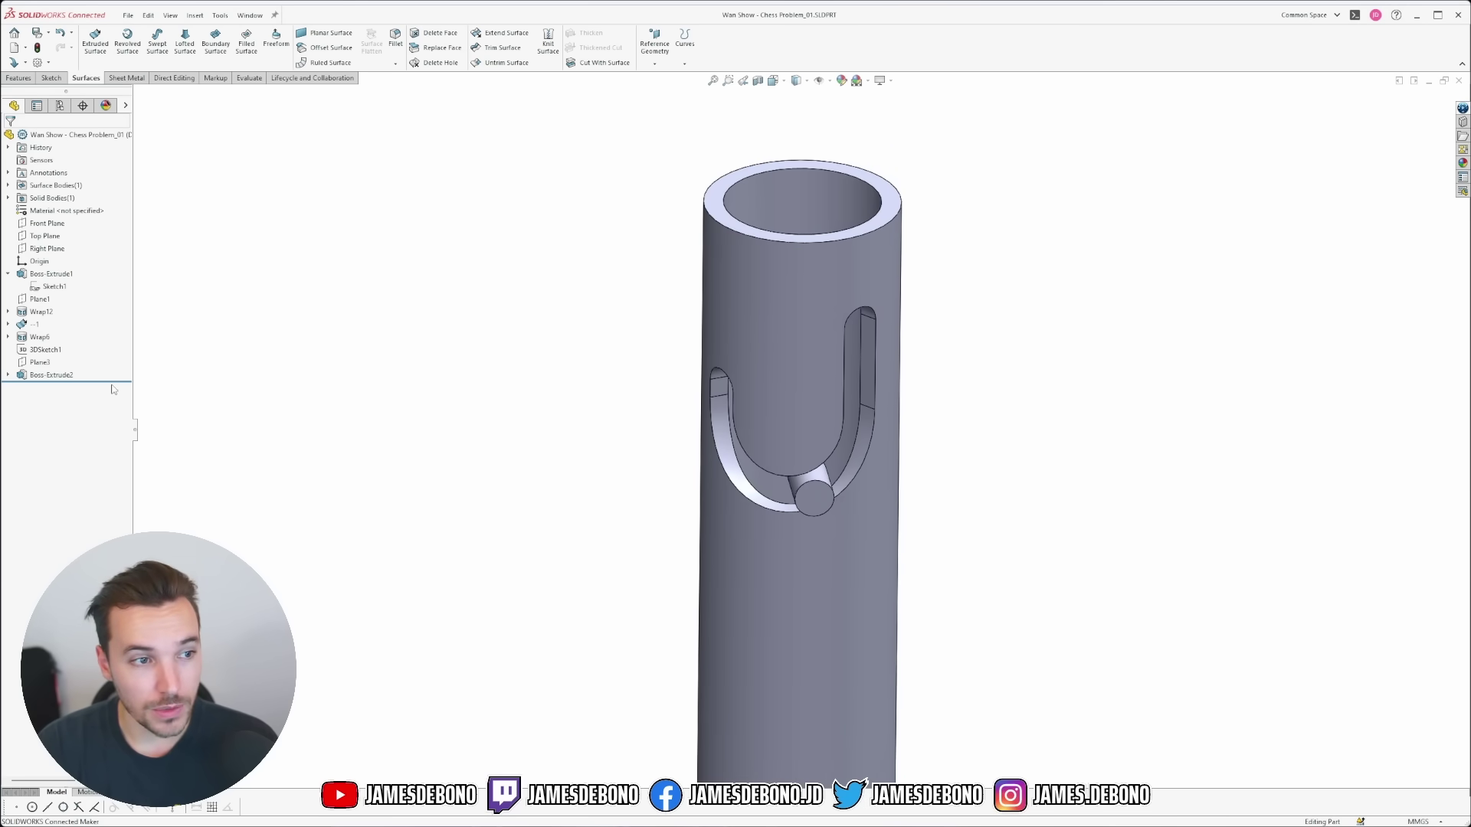
mouse_move(102, 378)
mouse_down()
mouse_move(92, 265)
mouse_move(88, 291)
mouse_up()
middle_drag(826, 296, 821, 317)
drag(107, 279, 107, 291)
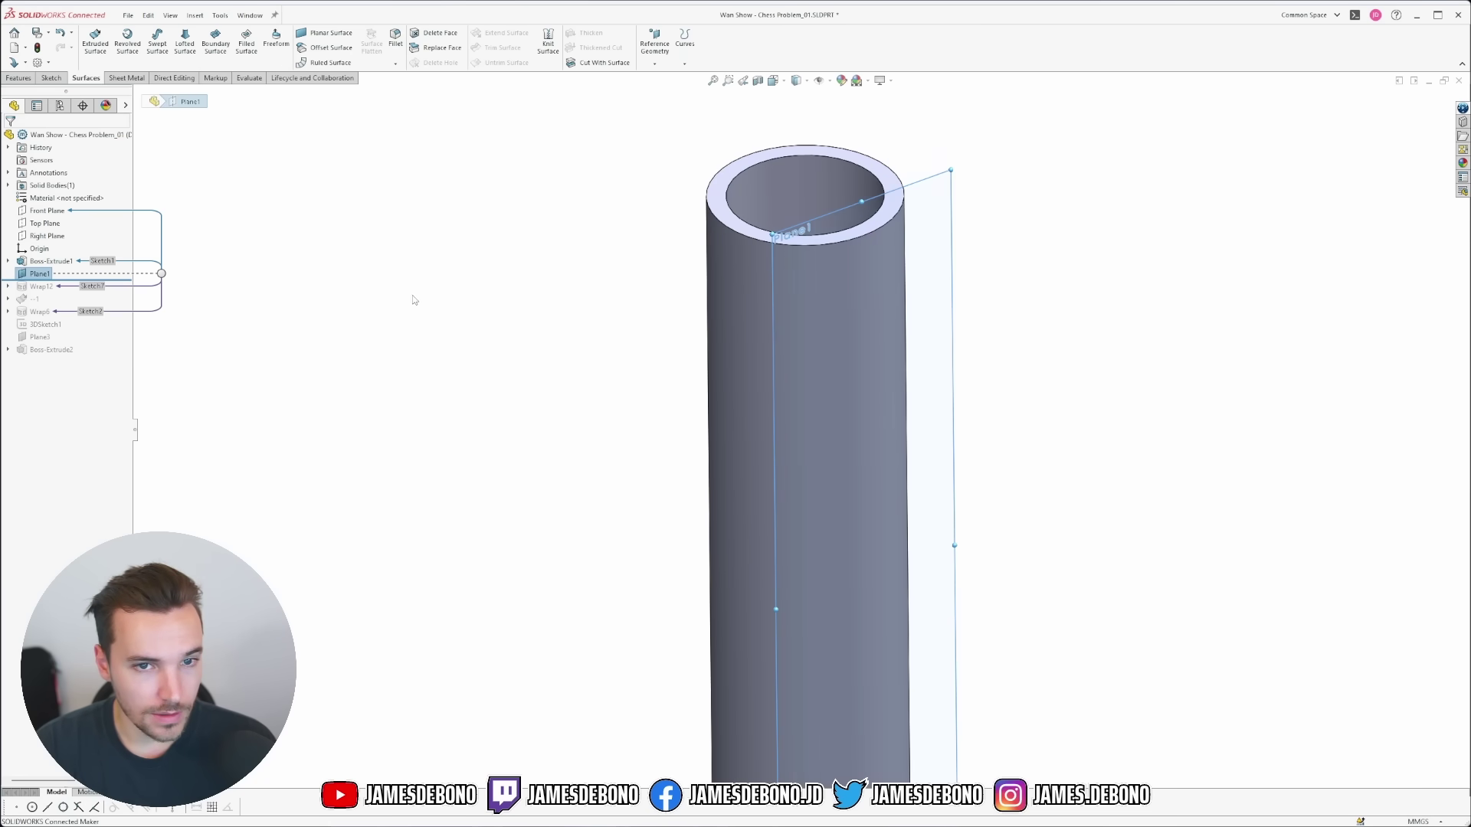
middle_drag(798, 276, 851, 269)
Roll the feature history forward to include Sketch7 and examine the J-shaped slot profile against the tube.
drag(87, 279, 87, 292)
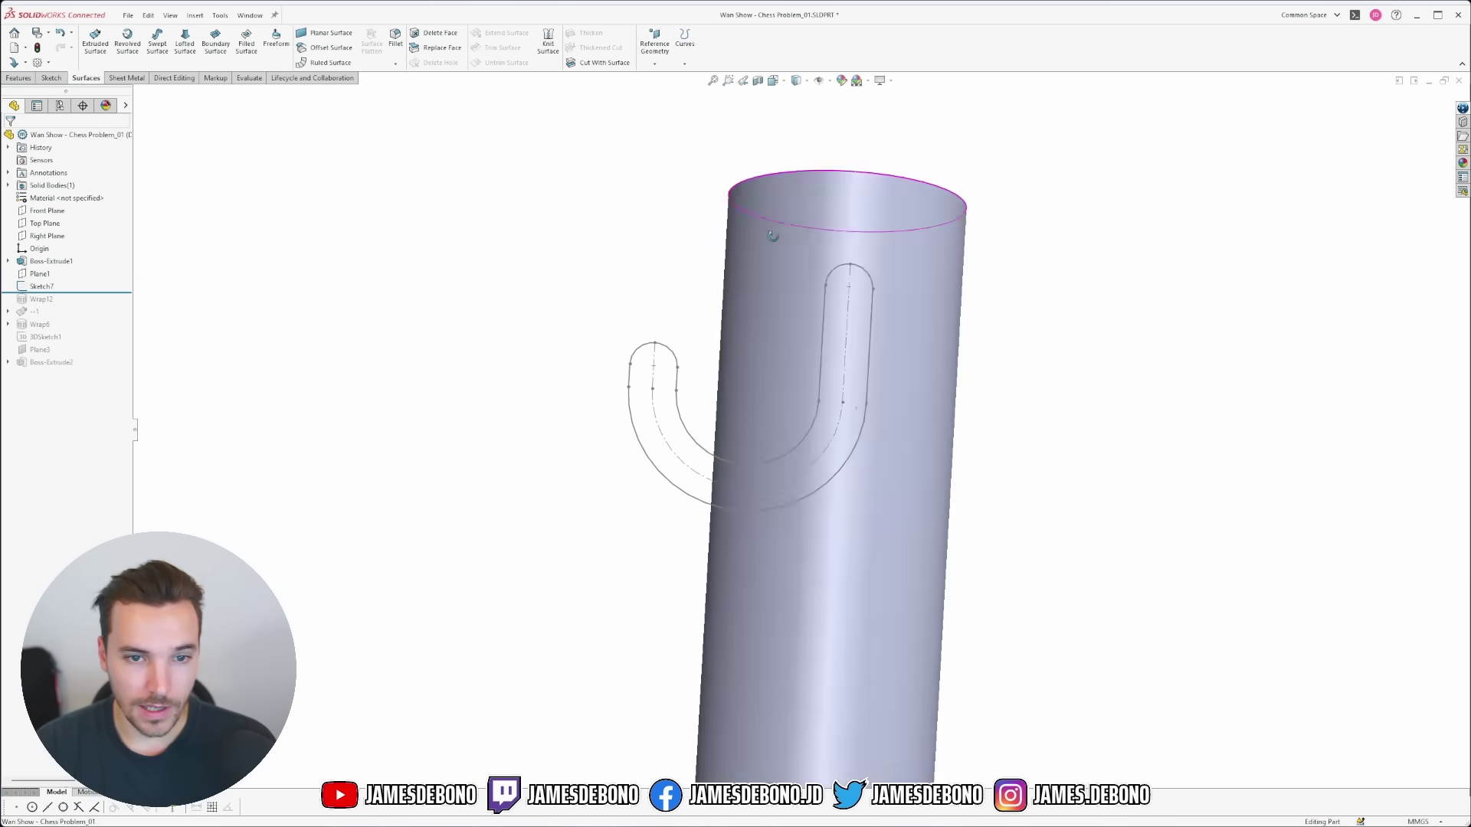
mouse_move(774, 237)
middle_down()
mouse_move(715, 319)
mouse_move(804, 325)
mouse_move(833, 366)
mouse_move(801, 312)
mouse_move(735, 283)
mouse_move(766, 327)
mouse_move(785, 484)
middle_up()
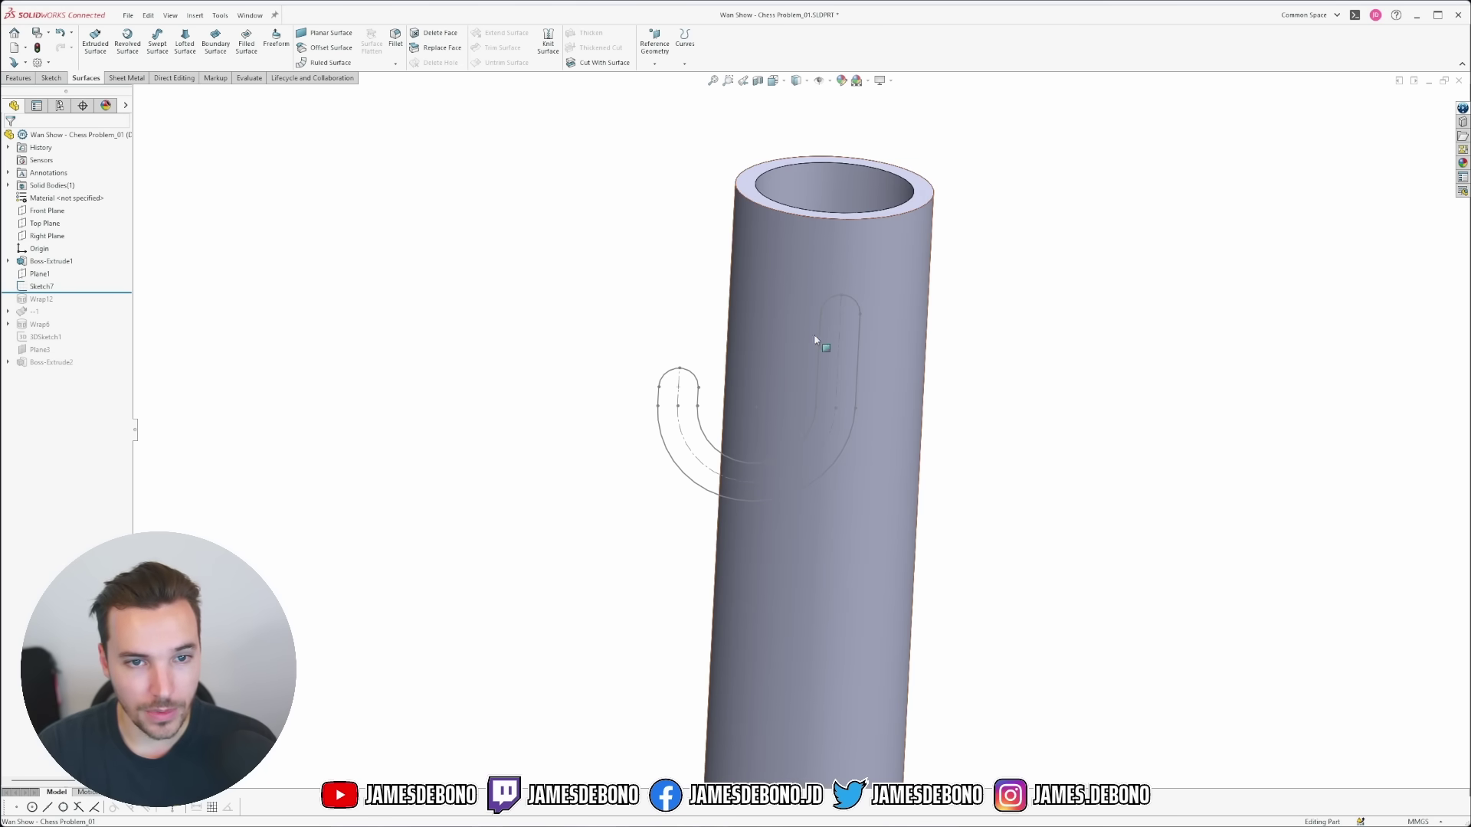
mouse_move(782, 355)
middle_down()
mouse_move(849, 322)
mouse_move(850, 371)
mouse_move(811, 288)
mouse_move(820, 323)
middle_up()
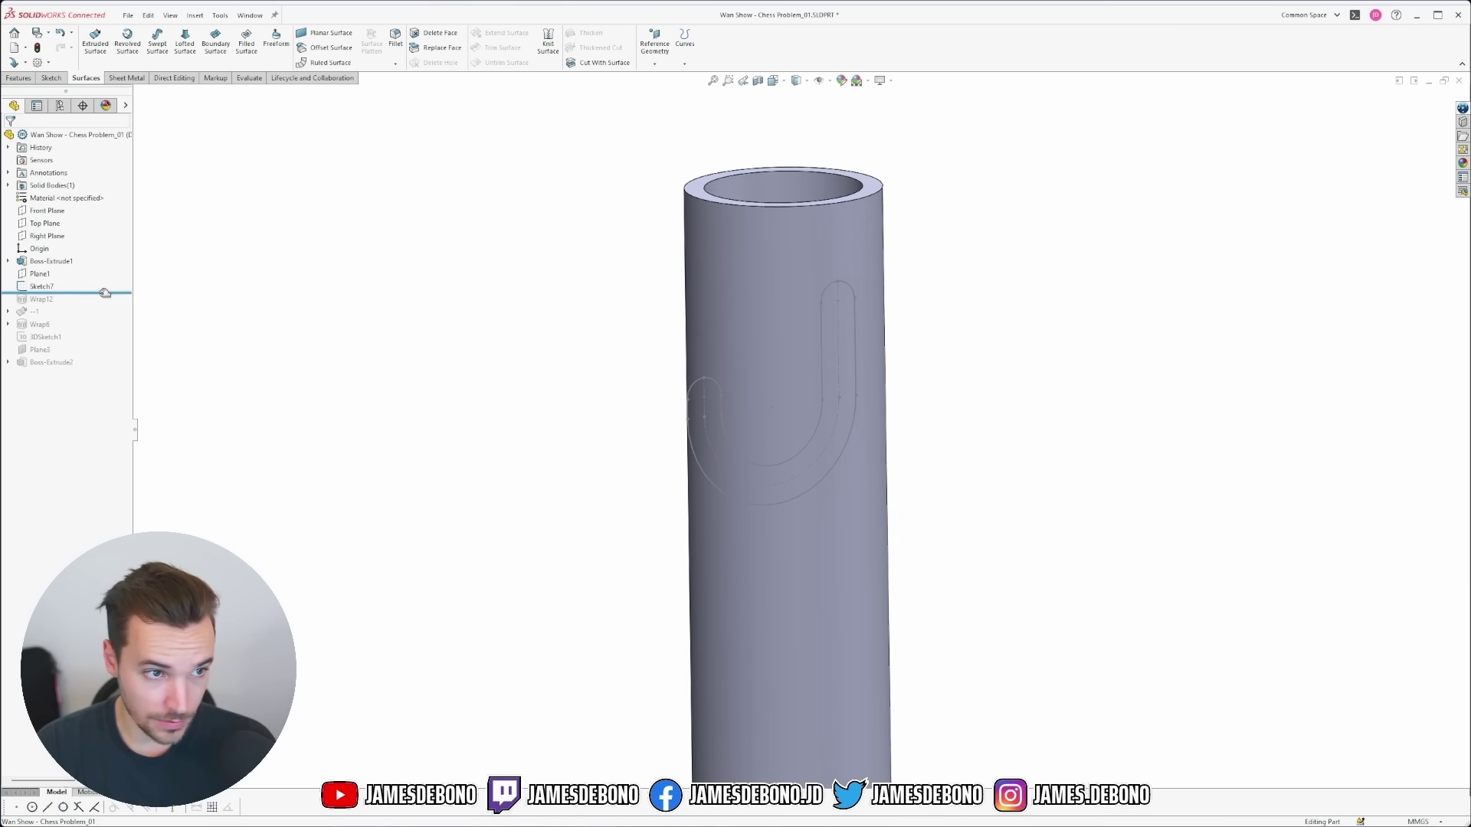
Roll the feature history forward past Wrap12 to include the slot cut, and hide its Sketch7.
drag(105, 292, 115, 303)
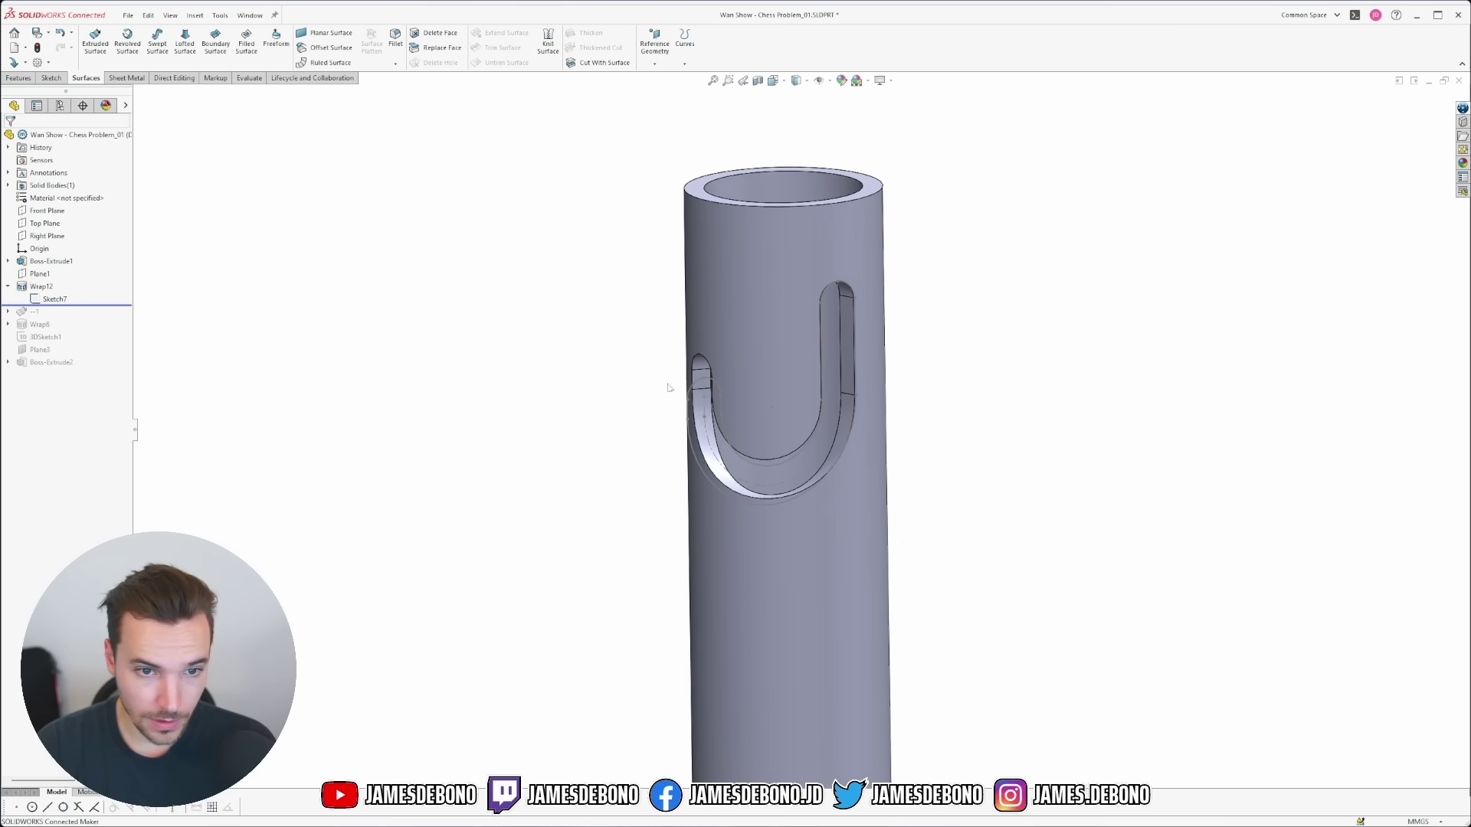
scroll(683, 406, down, 3)
click(680, 409)
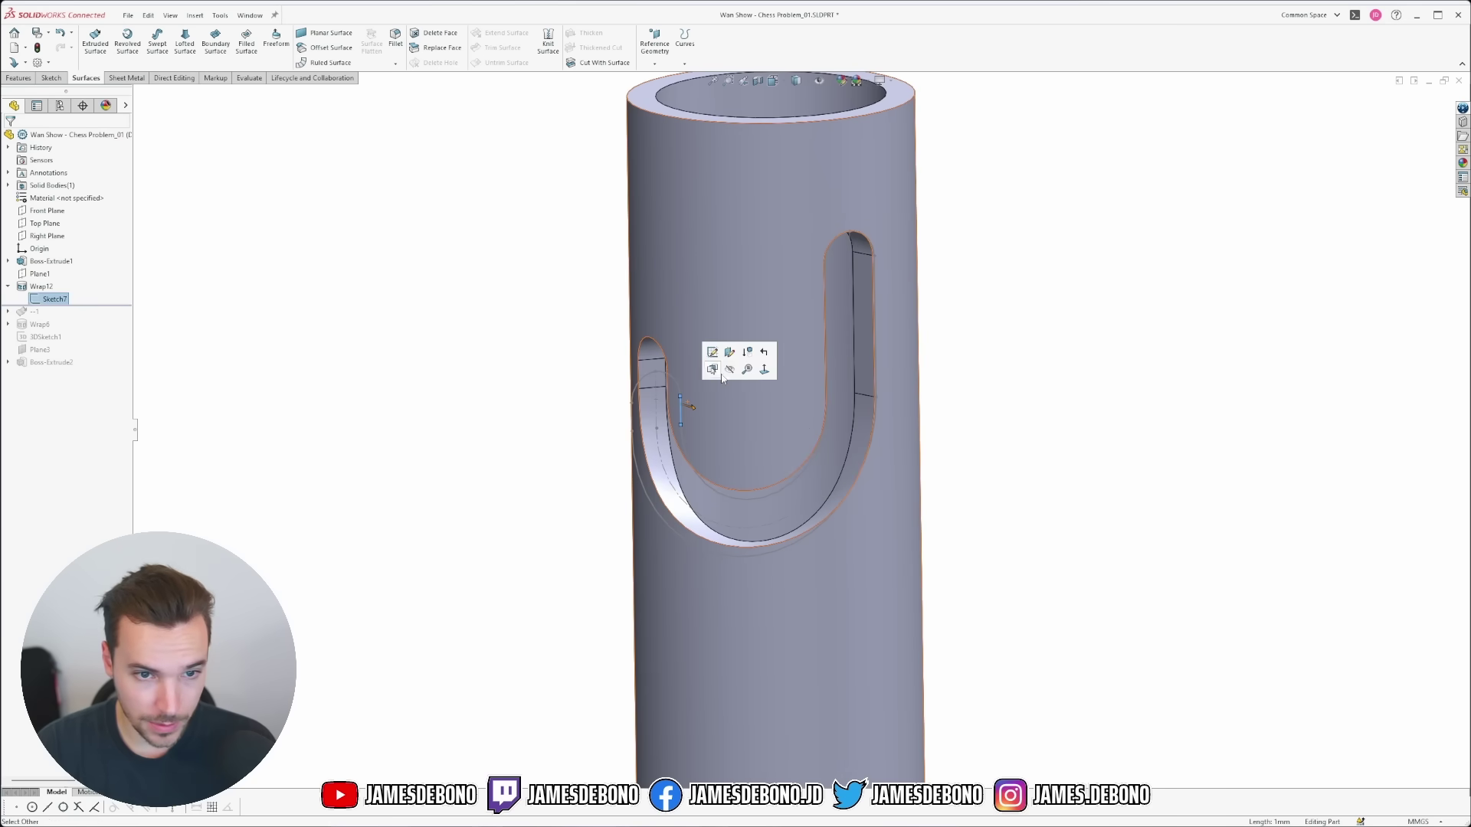
middle_drag(741, 383, 743, 336)
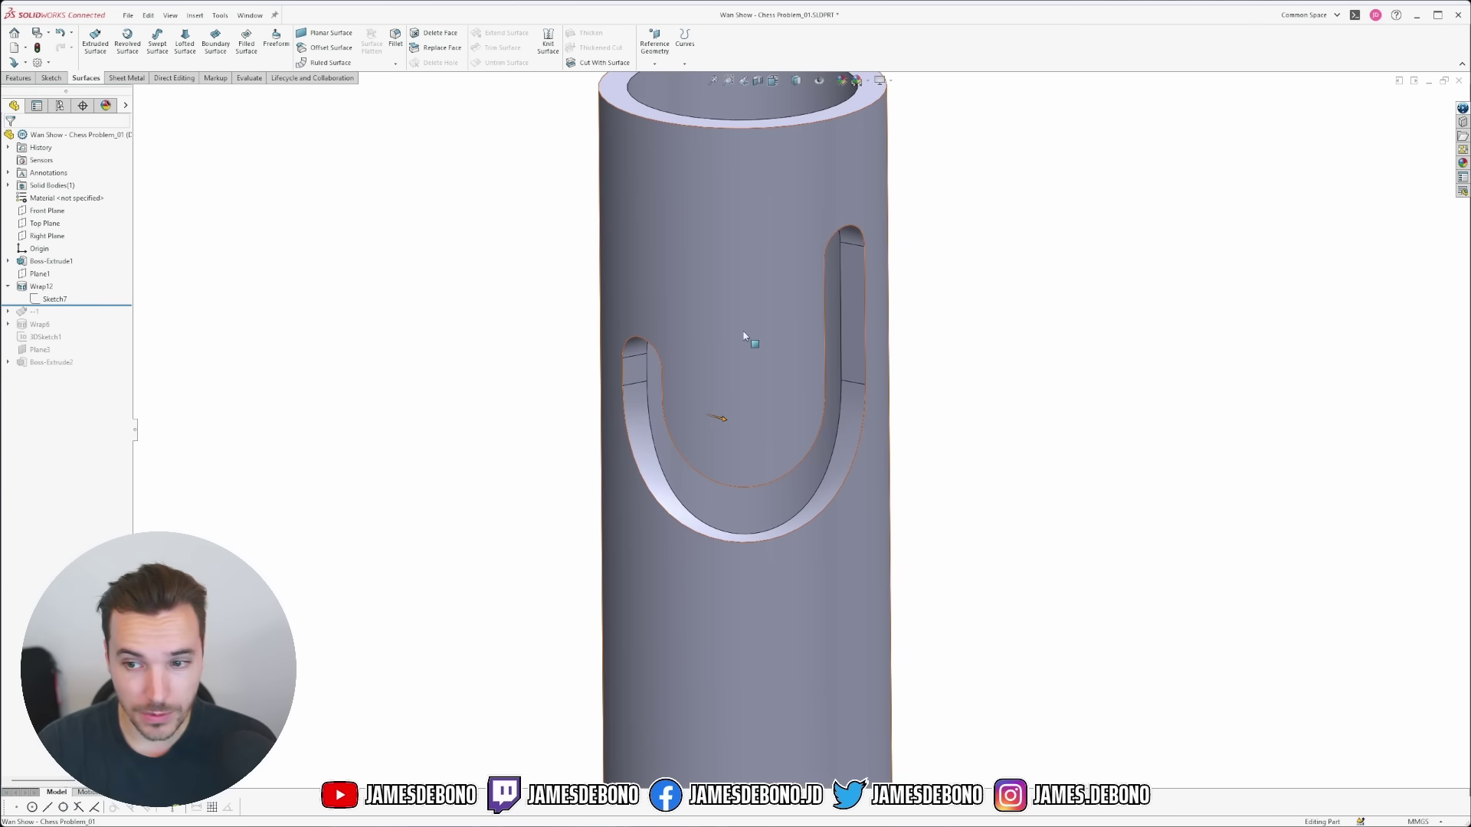
Examine the slot's side walls in a temporary section view across the tube on the Top Plane.
click(758, 80)
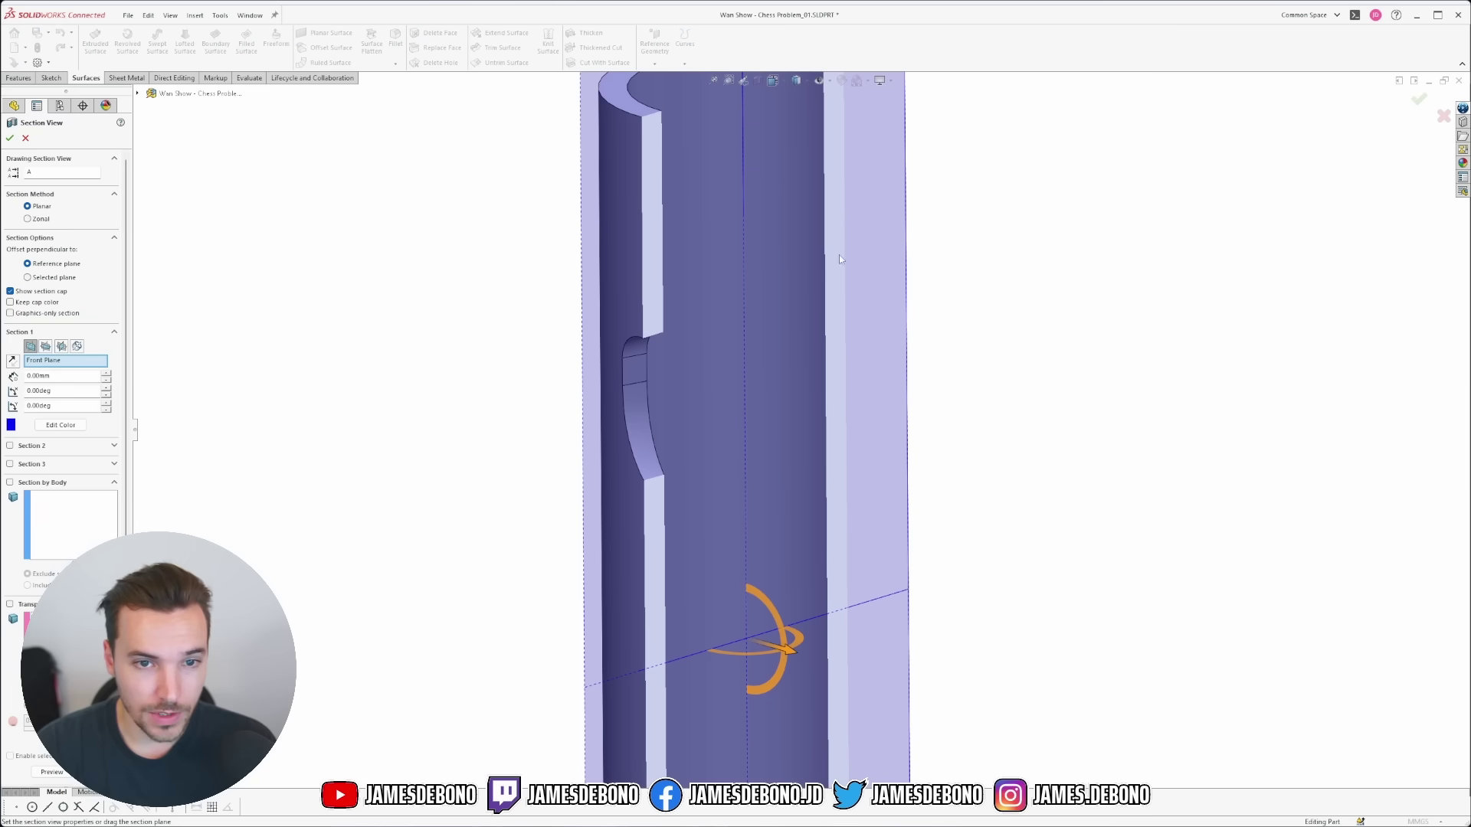
click(46, 346)
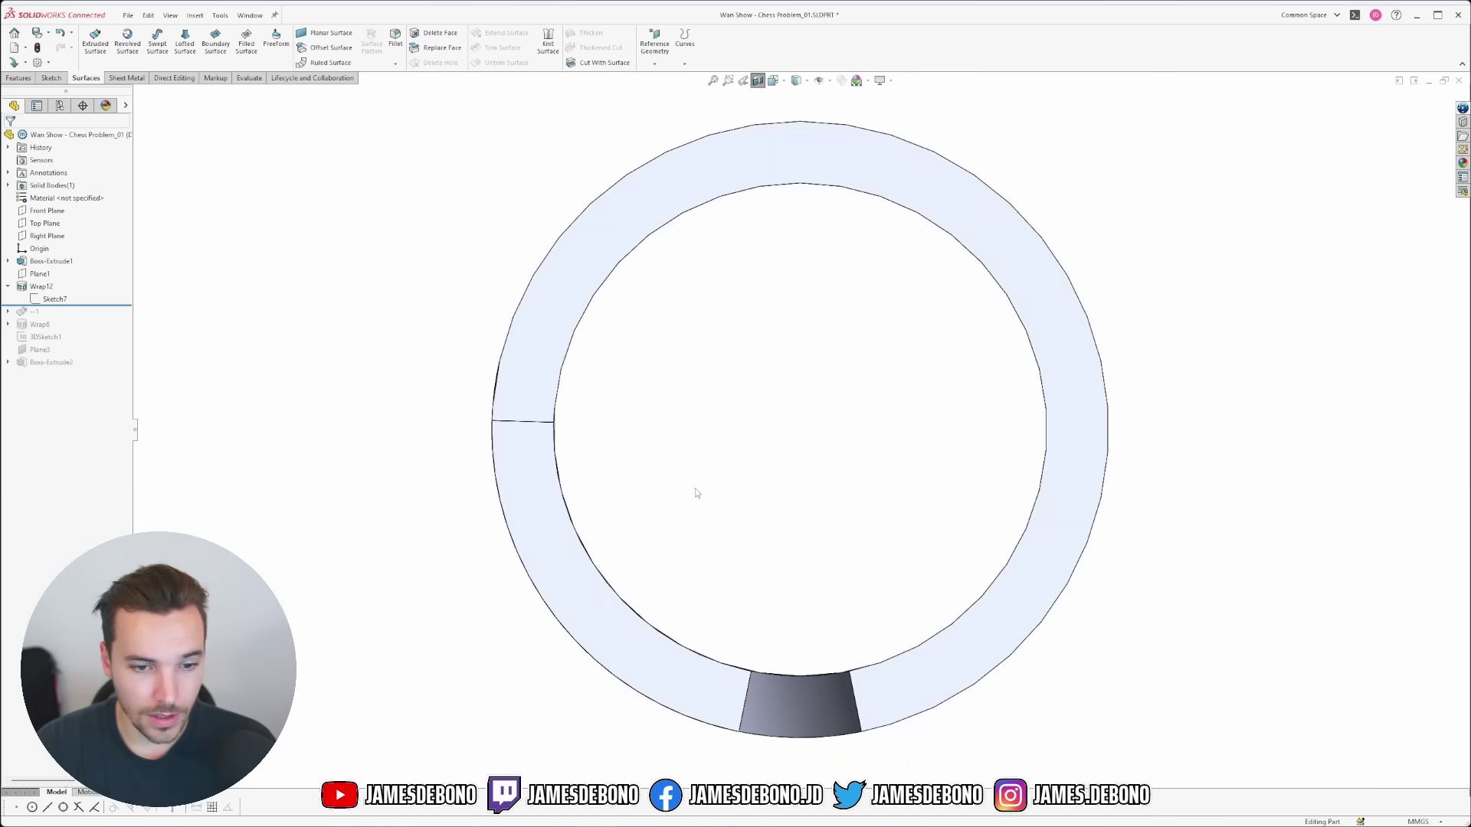
scroll(827, 670, up, 3)
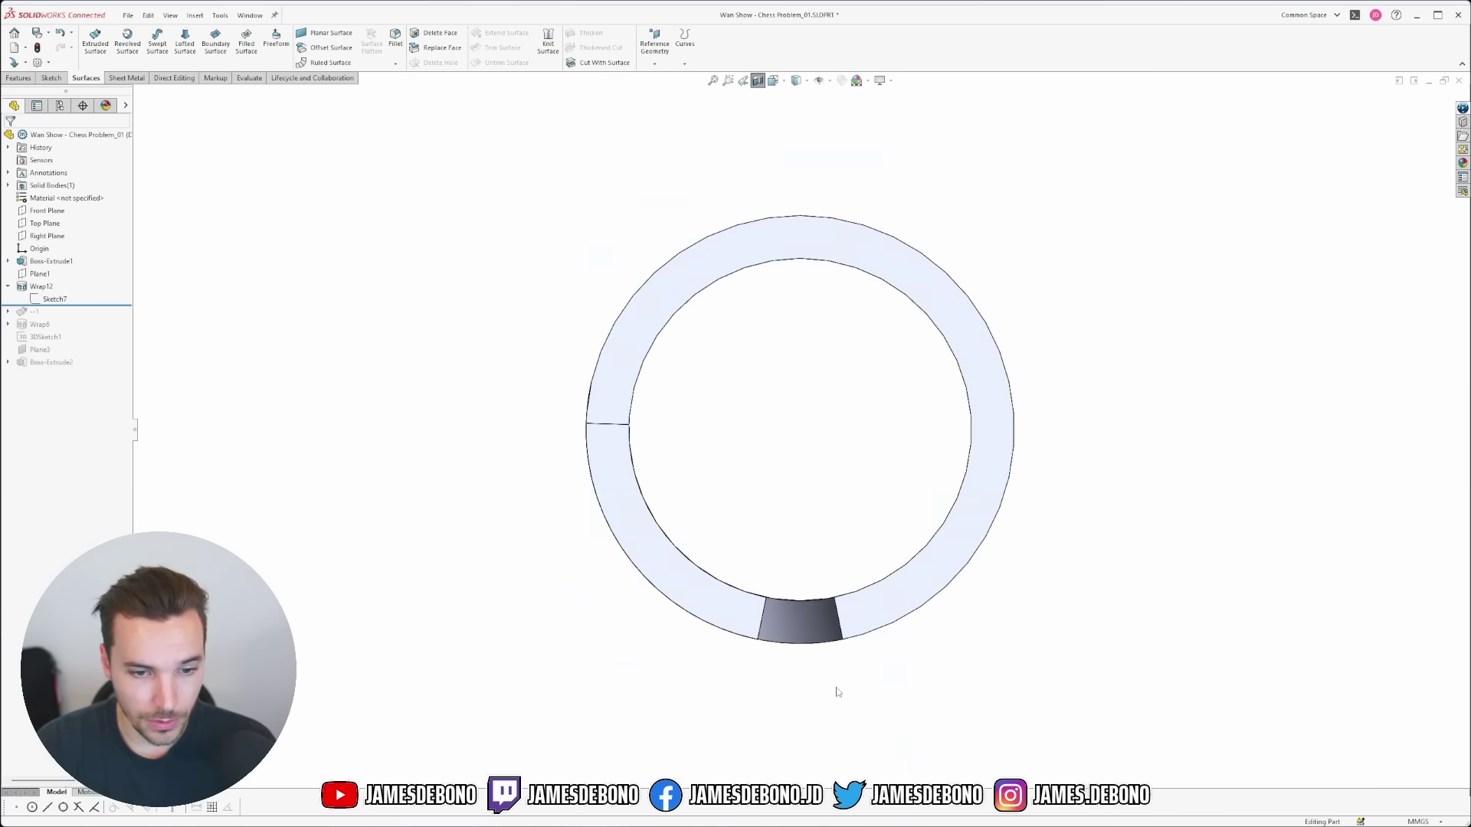
scroll(778, 592, down, 3)
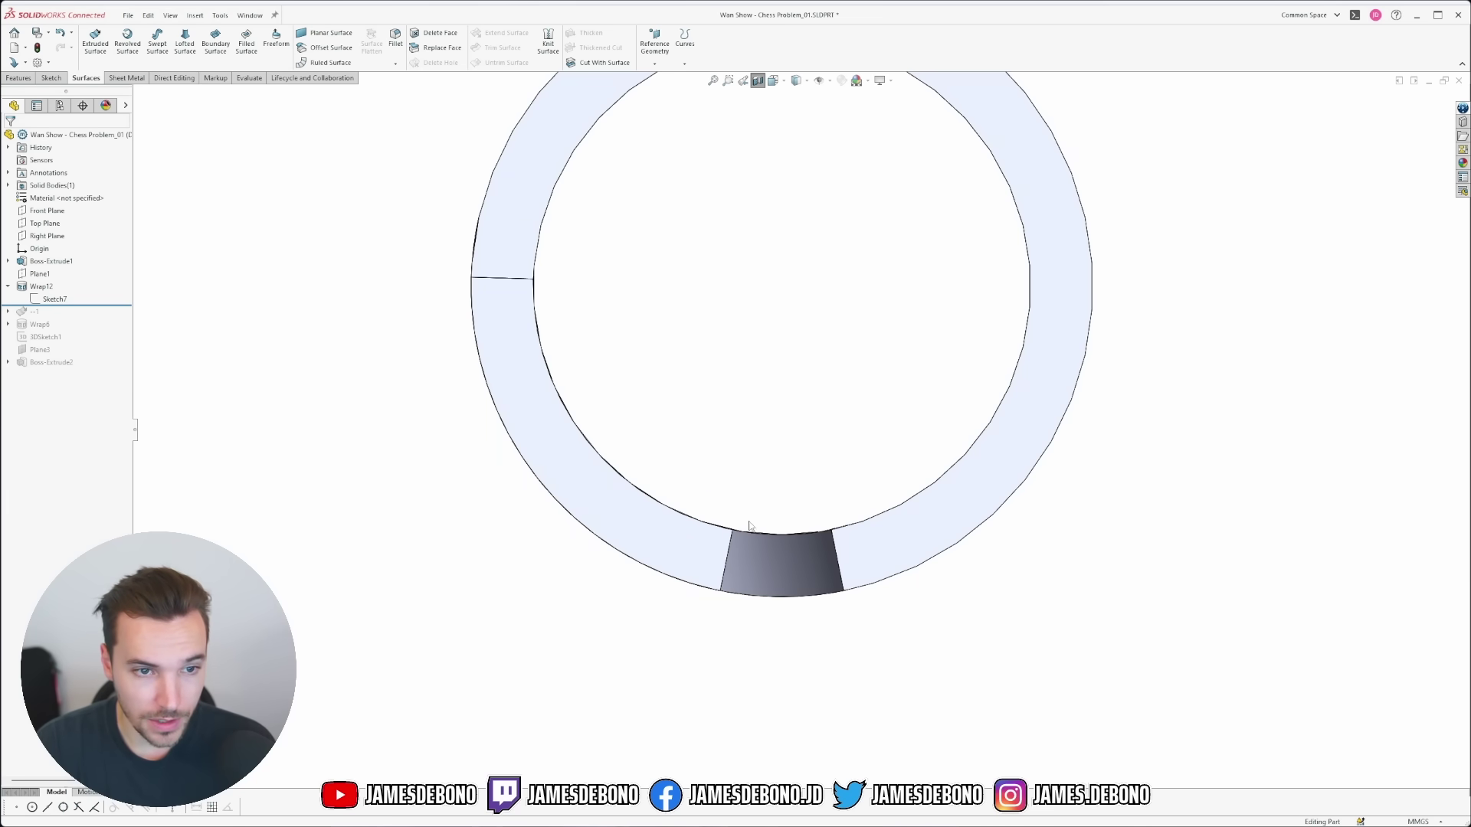
middle_drag(751, 526, 845, 430)
click(757, 80)
scroll(840, 221, down, 2)
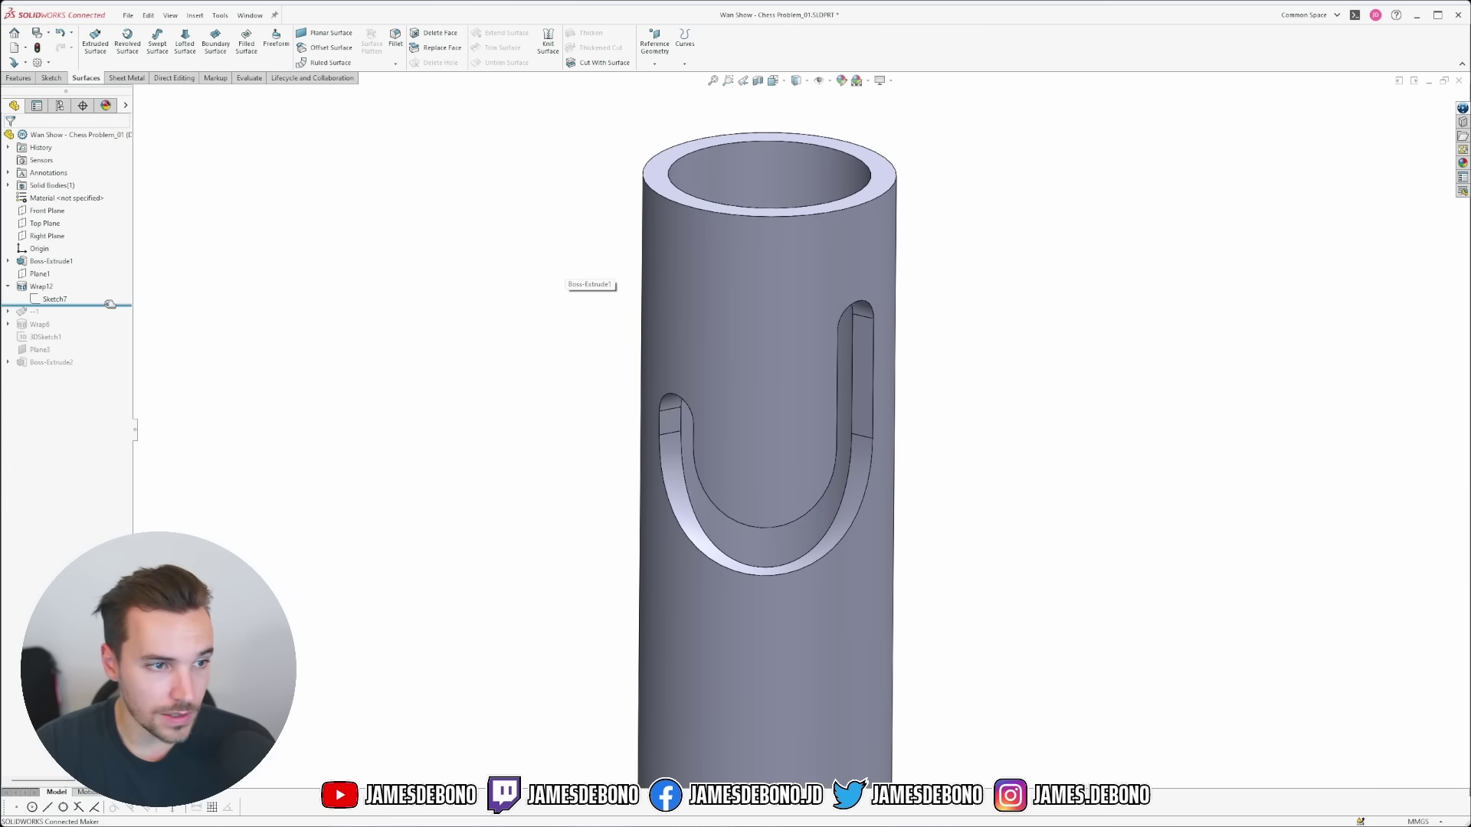
Roll the feature history forward to the end of the tree to include the pin extrusion Boss-Extrude2.
drag(110, 304, 108, 333)
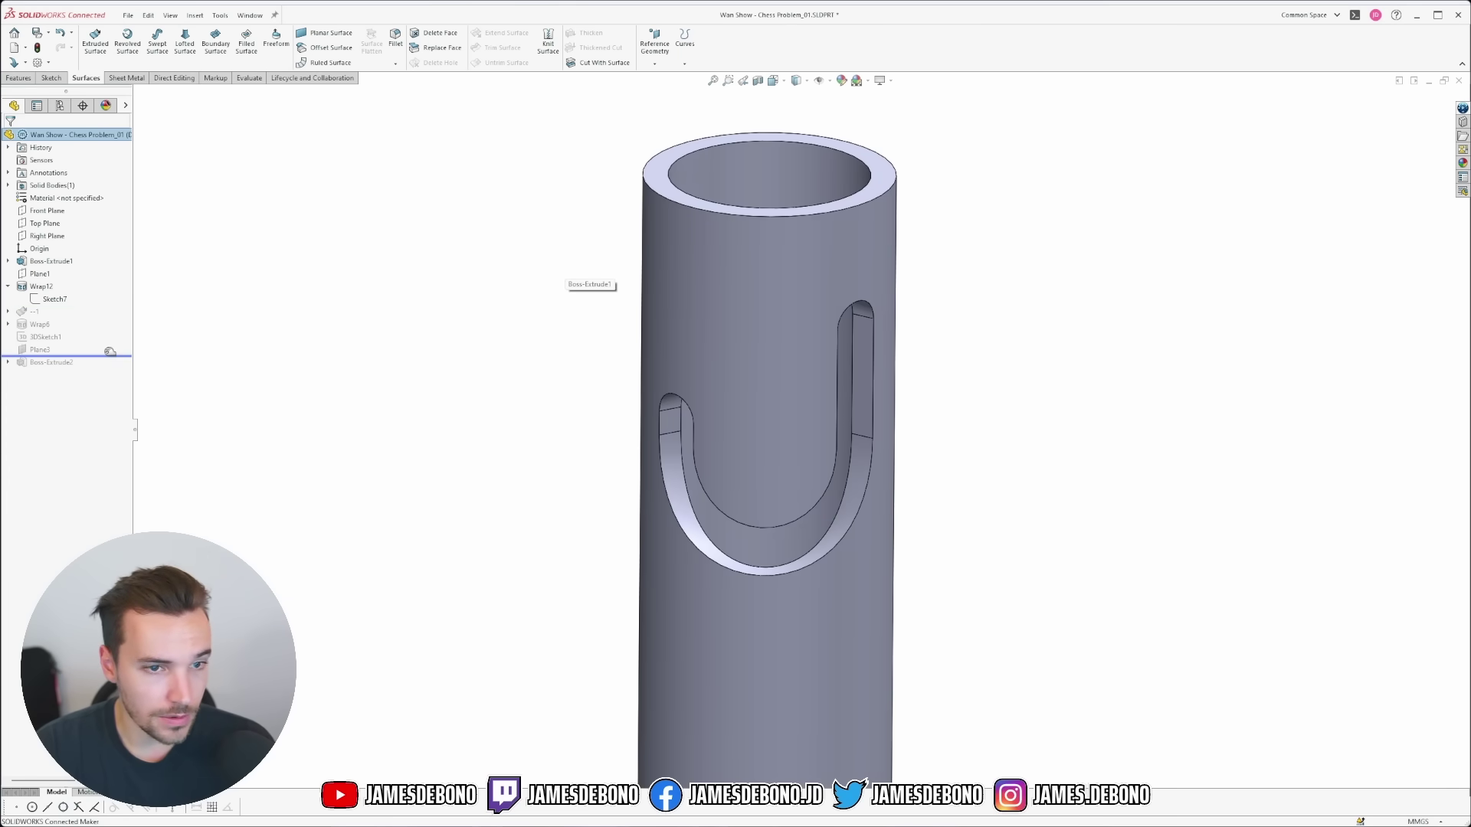
drag(111, 352, 110, 369)
scroll(800, 475, down, 3)
middle_drag(789, 497, 693, 532)
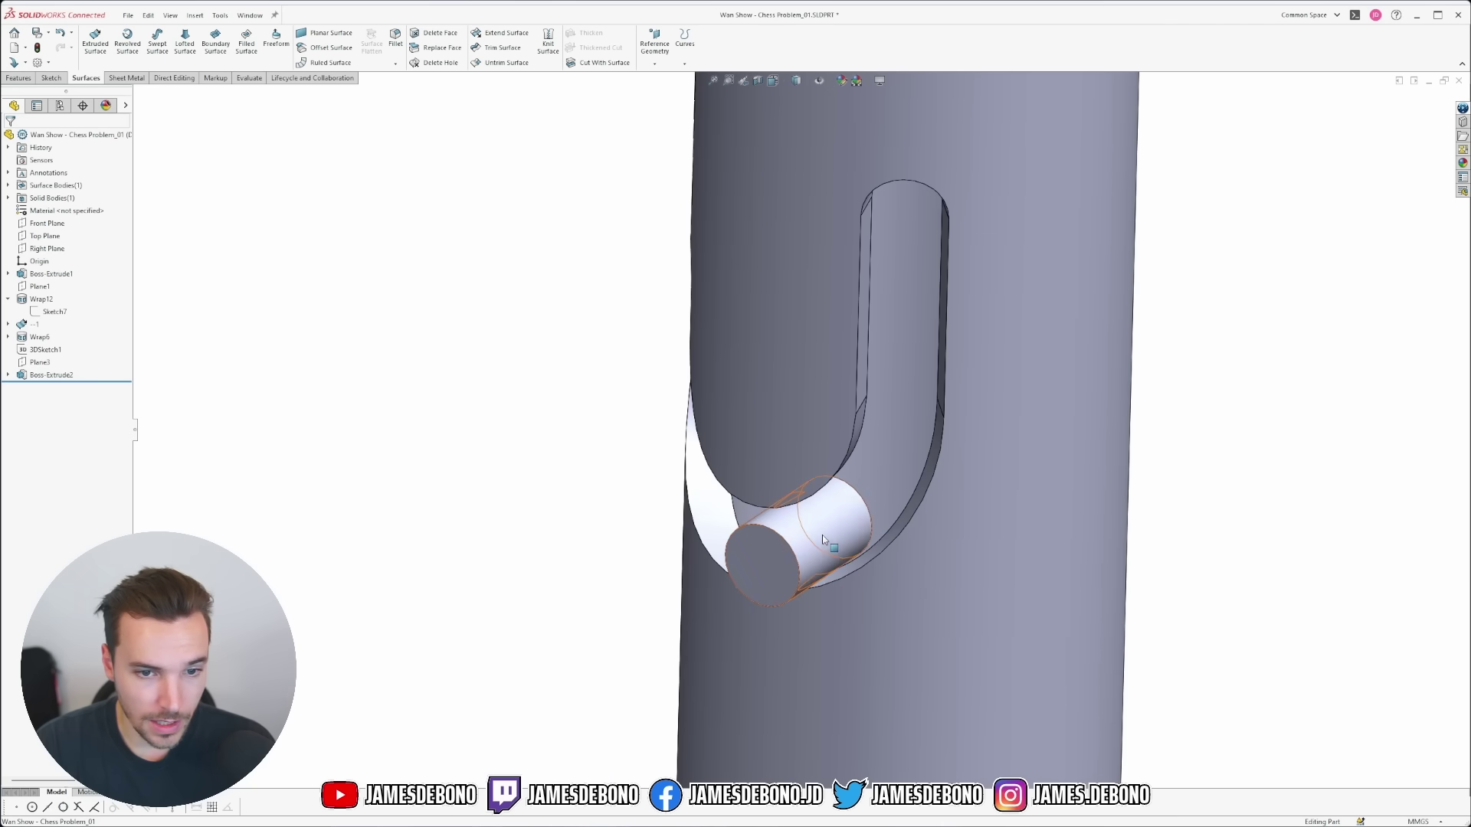
Examine the pin's cylindrical face and how it fits against the slot walls from several angles.
click(822, 539)
scroll(781, 574, down, 4)
middle_drag(785, 406, 840, 440)
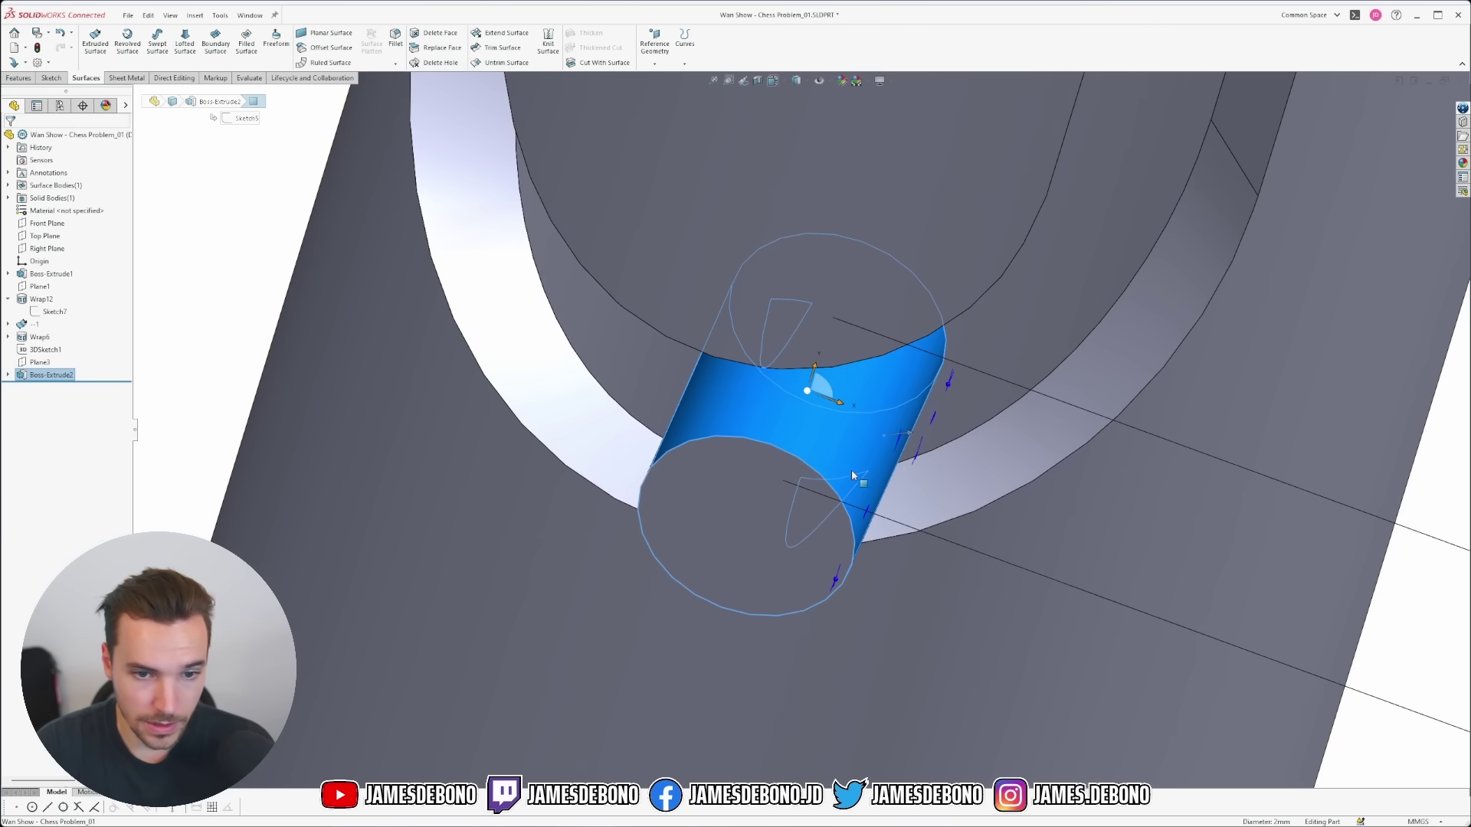
middle_drag(867, 536, 808, 490)
scroll(909, 427, up, 4)
scroll(880, 430, down, 2)
scroll(669, 656, up, 2)
scroll(664, 660, down, 2)
click(508, 521)
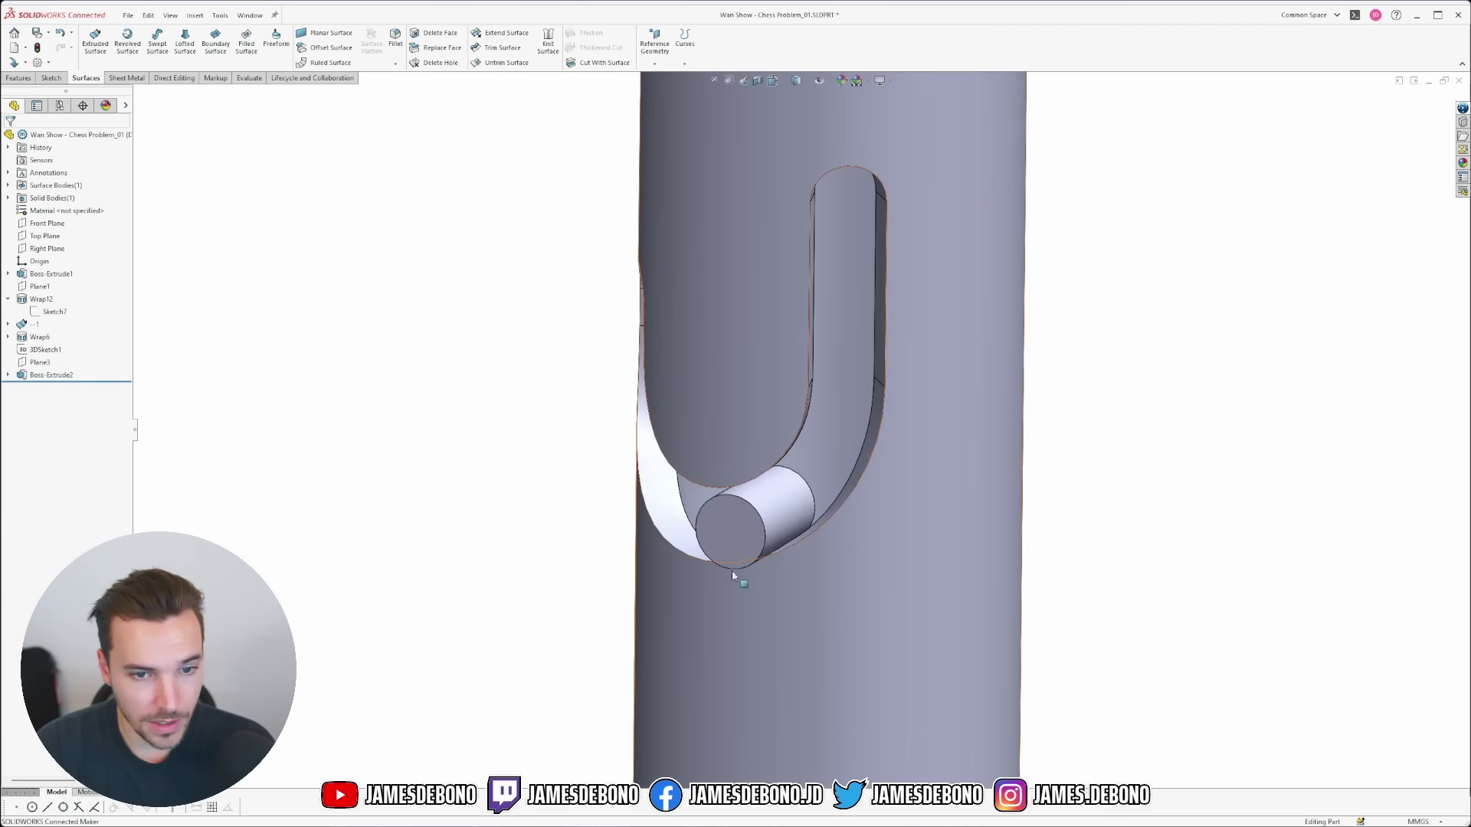
middle_drag(732, 570, 763, 533)
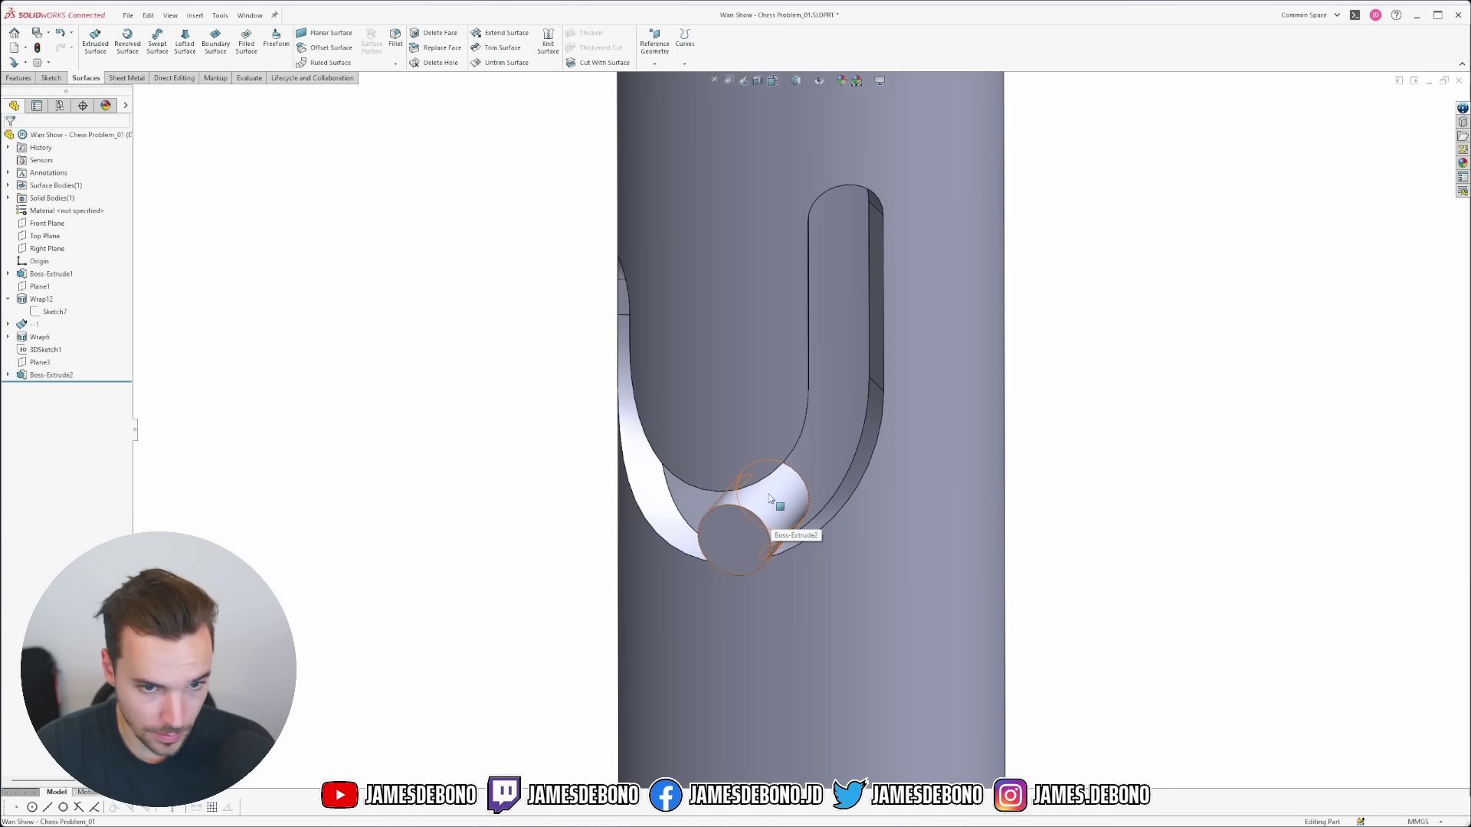
Show 3DSketch1 and examine the path it gives the pin along the wrapped slot.
click(770, 498)
click(46, 350)
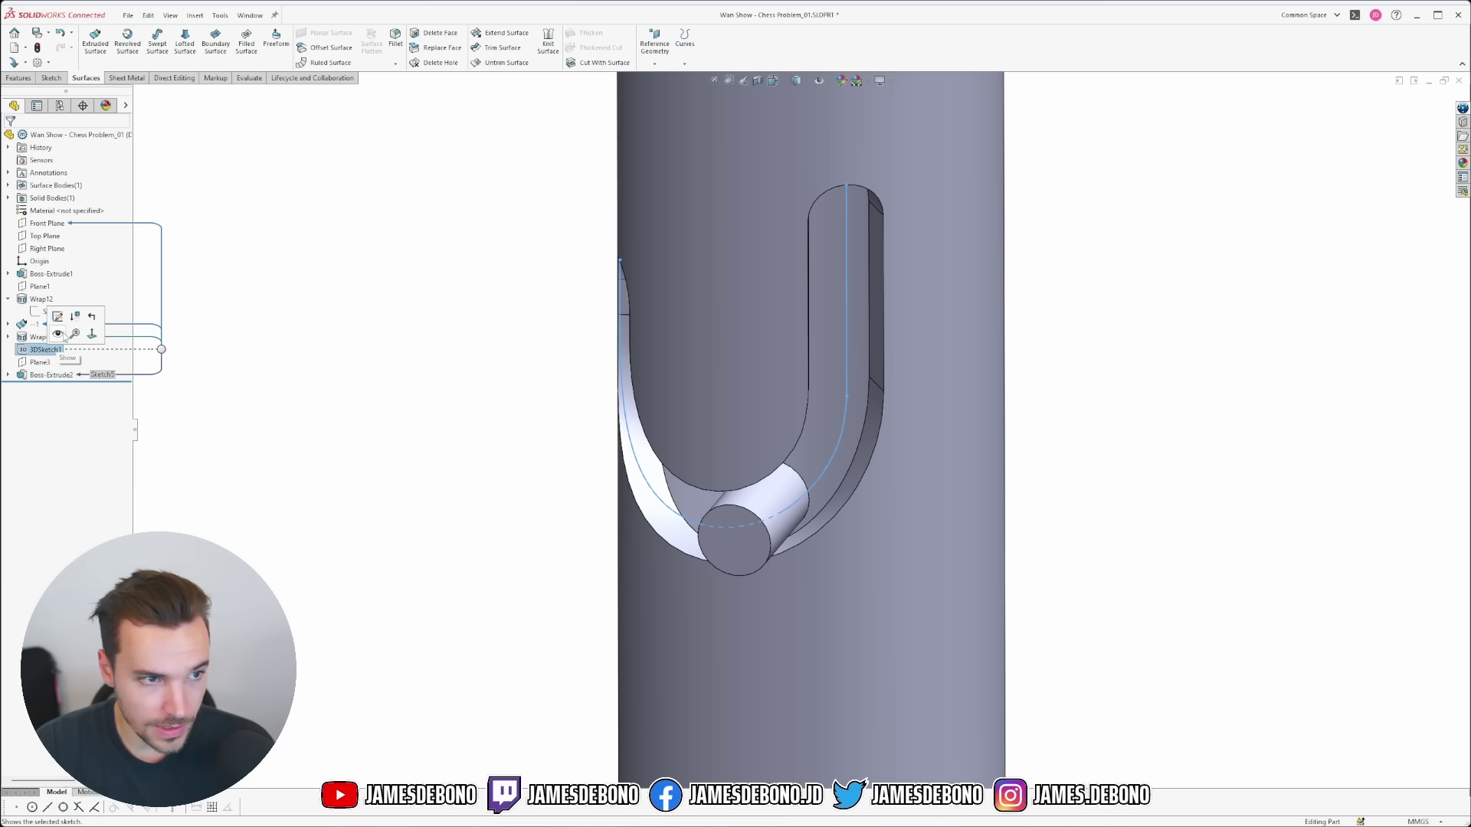
click(58, 335)
middle_drag(748, 406, 881, 417)
click(710, 370)
scroll(816, 406, up, 3)
scroll(833, 360, down, 1)
scroll(836, 344, up, 2)
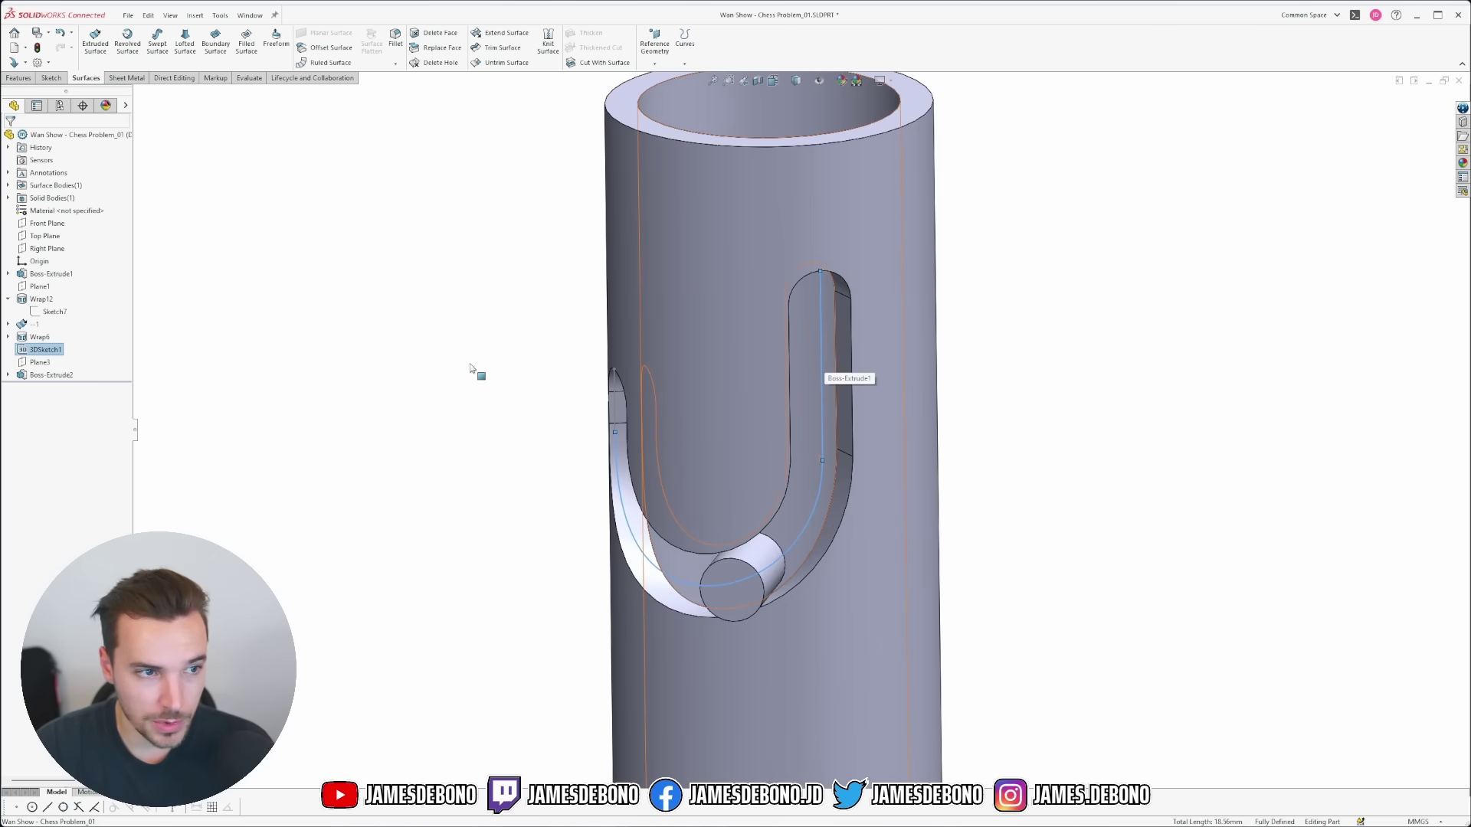
Activate the Wan Show - Chess Problem_02 part and roll its history to the wrap feature to examine the J-shaped line on the tube.
click(250, 16)
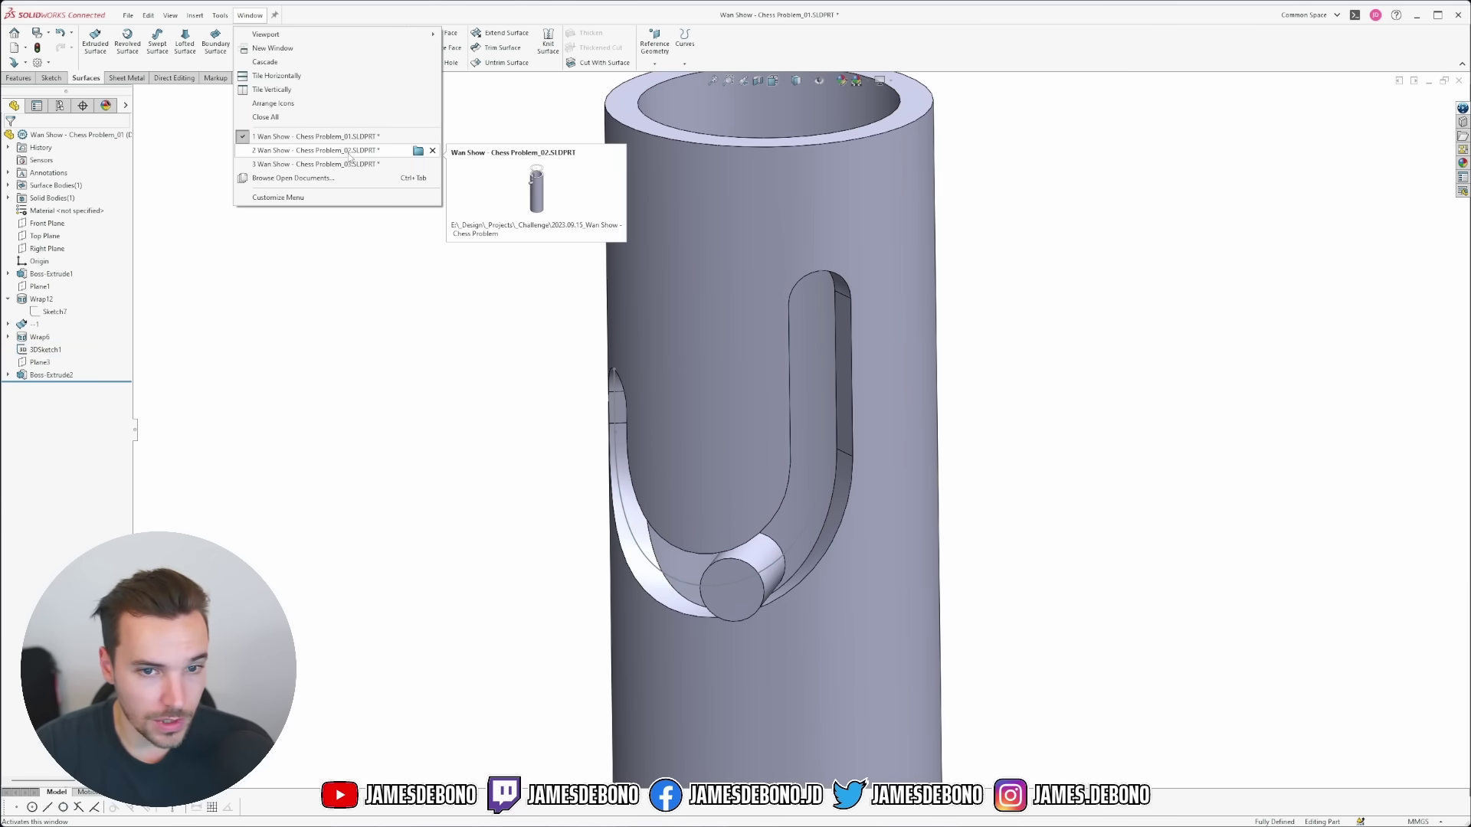
click(321, 150)
key(Down)
key(Down)
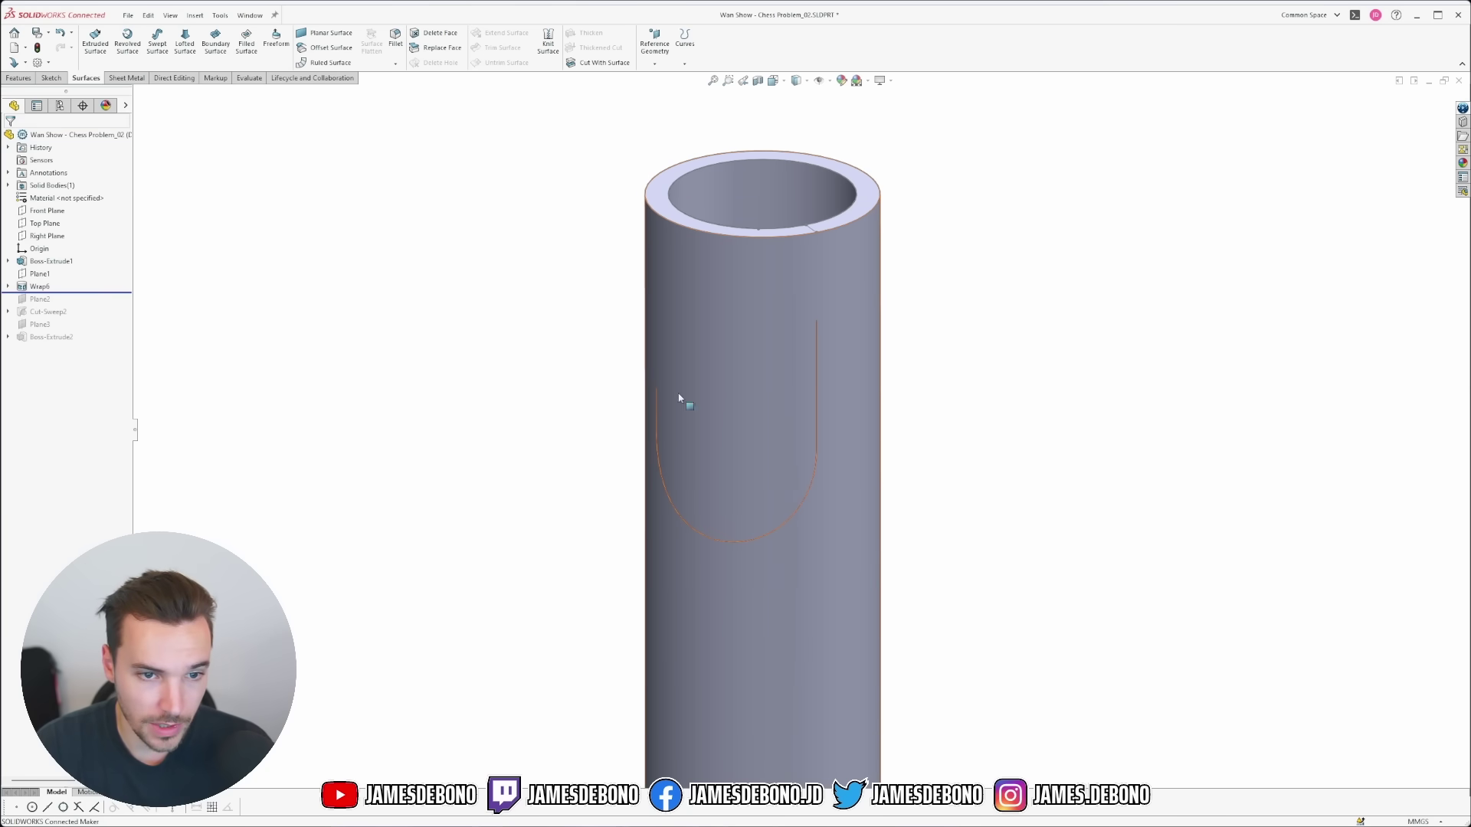
middle_drag(683, 401, 755, 328)
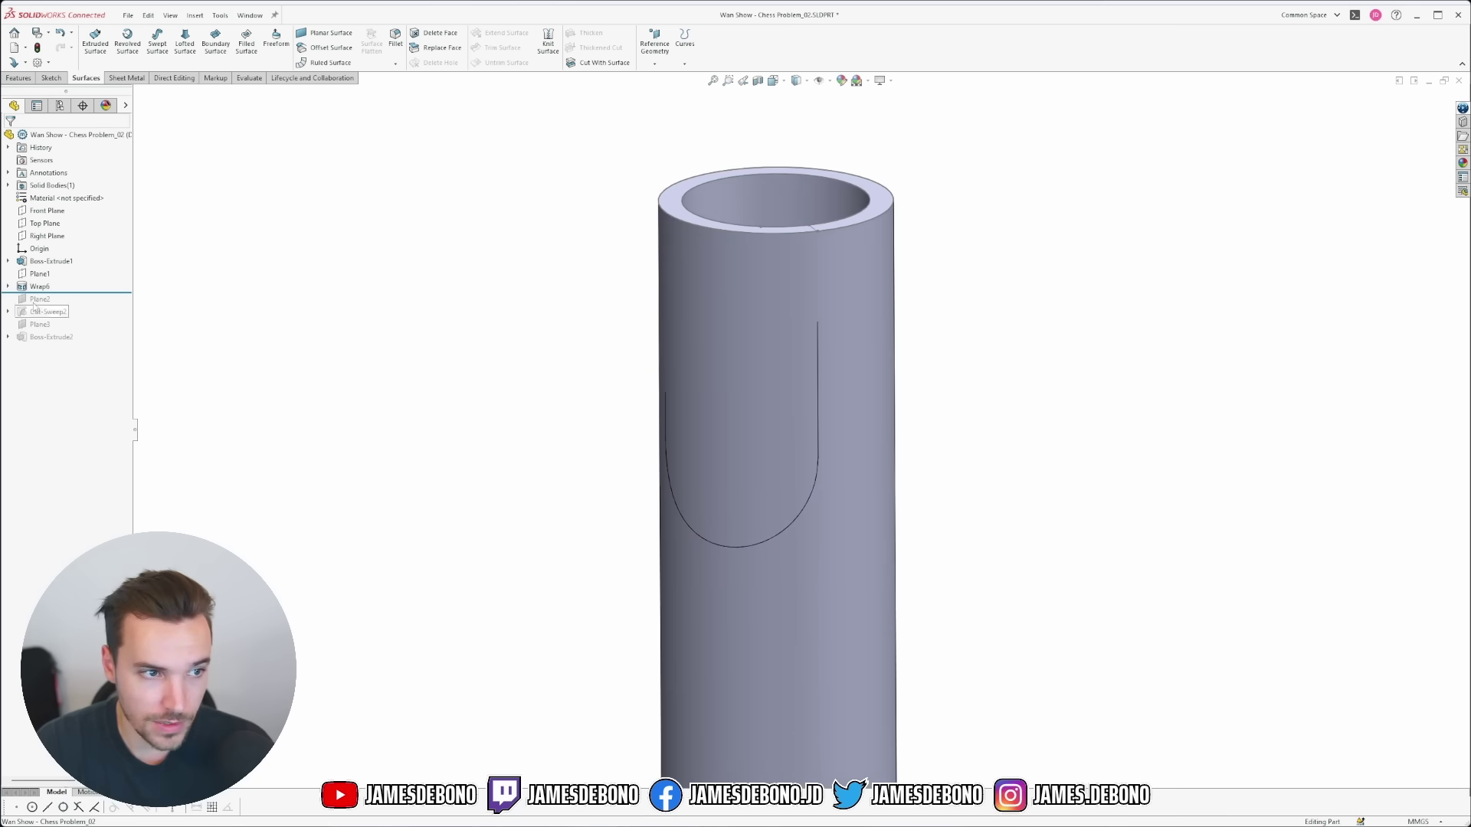
Roll the history forward past Cut-Sweep2 and show the sweep's rectangular profile sketch at the end of the slot.
drag(114, 291, 107, 317)
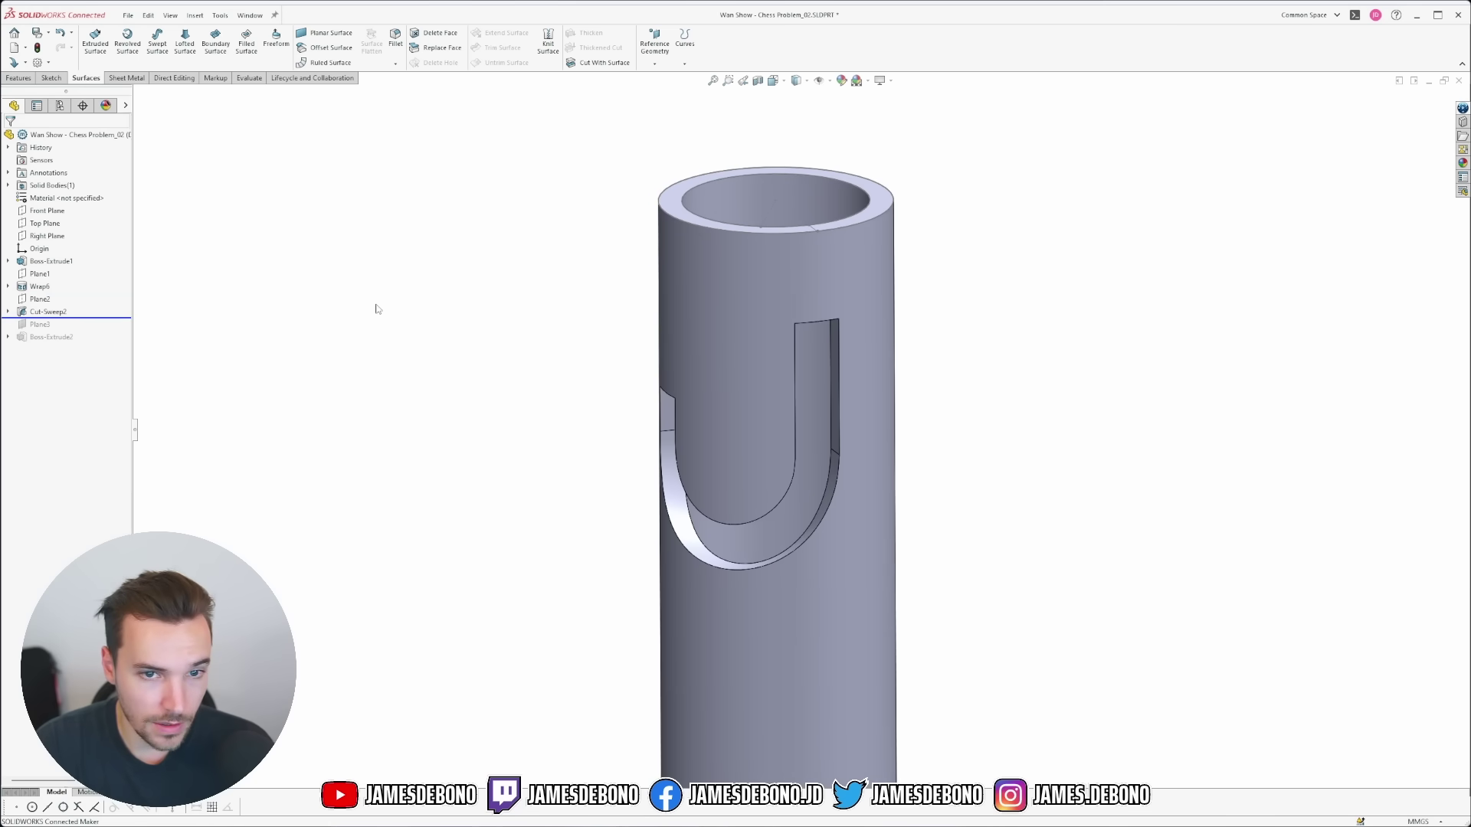
click(7, 312)
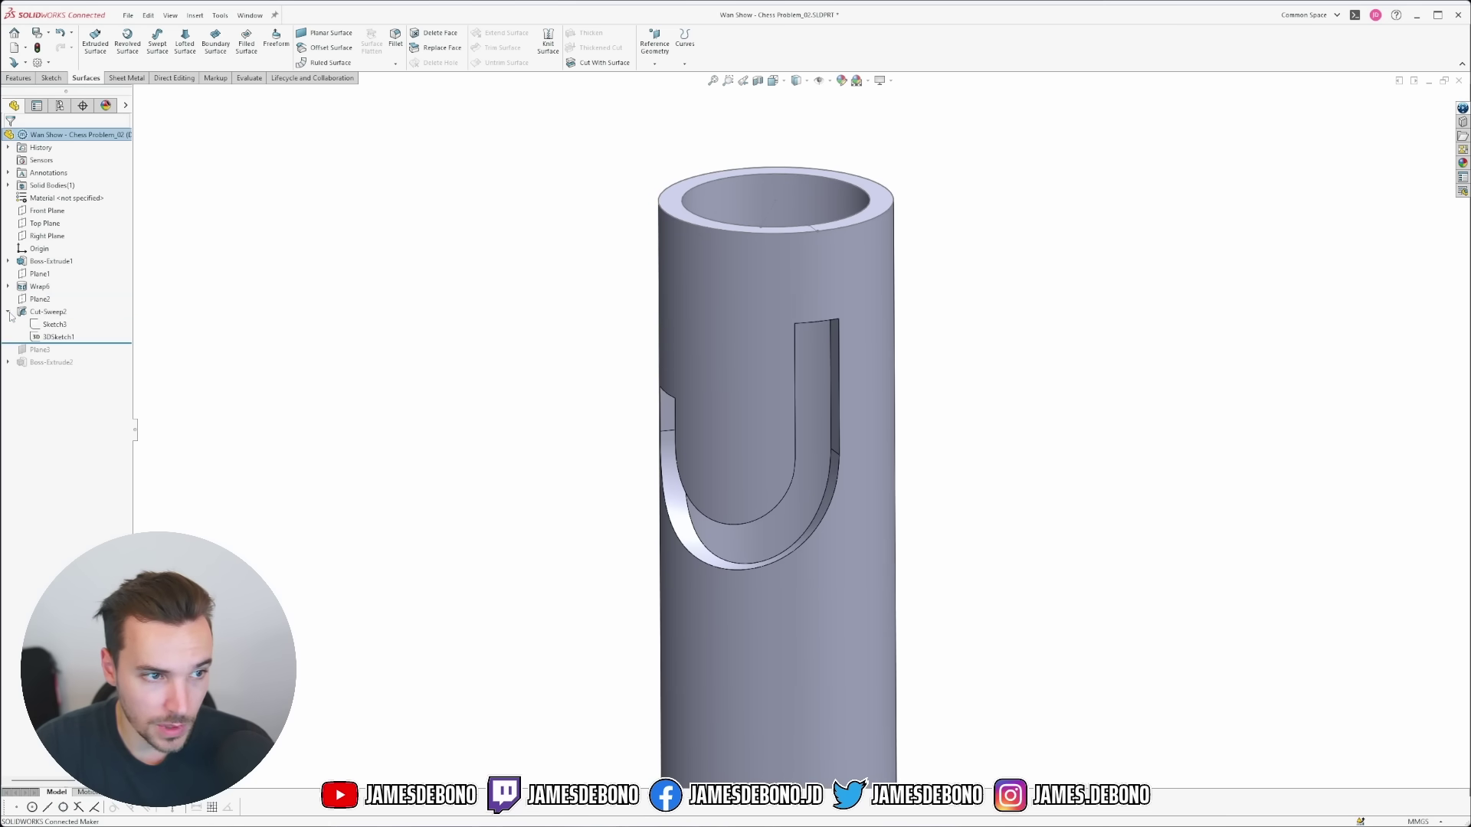
click(55, 325)
scroll(796, 314, down, 5)
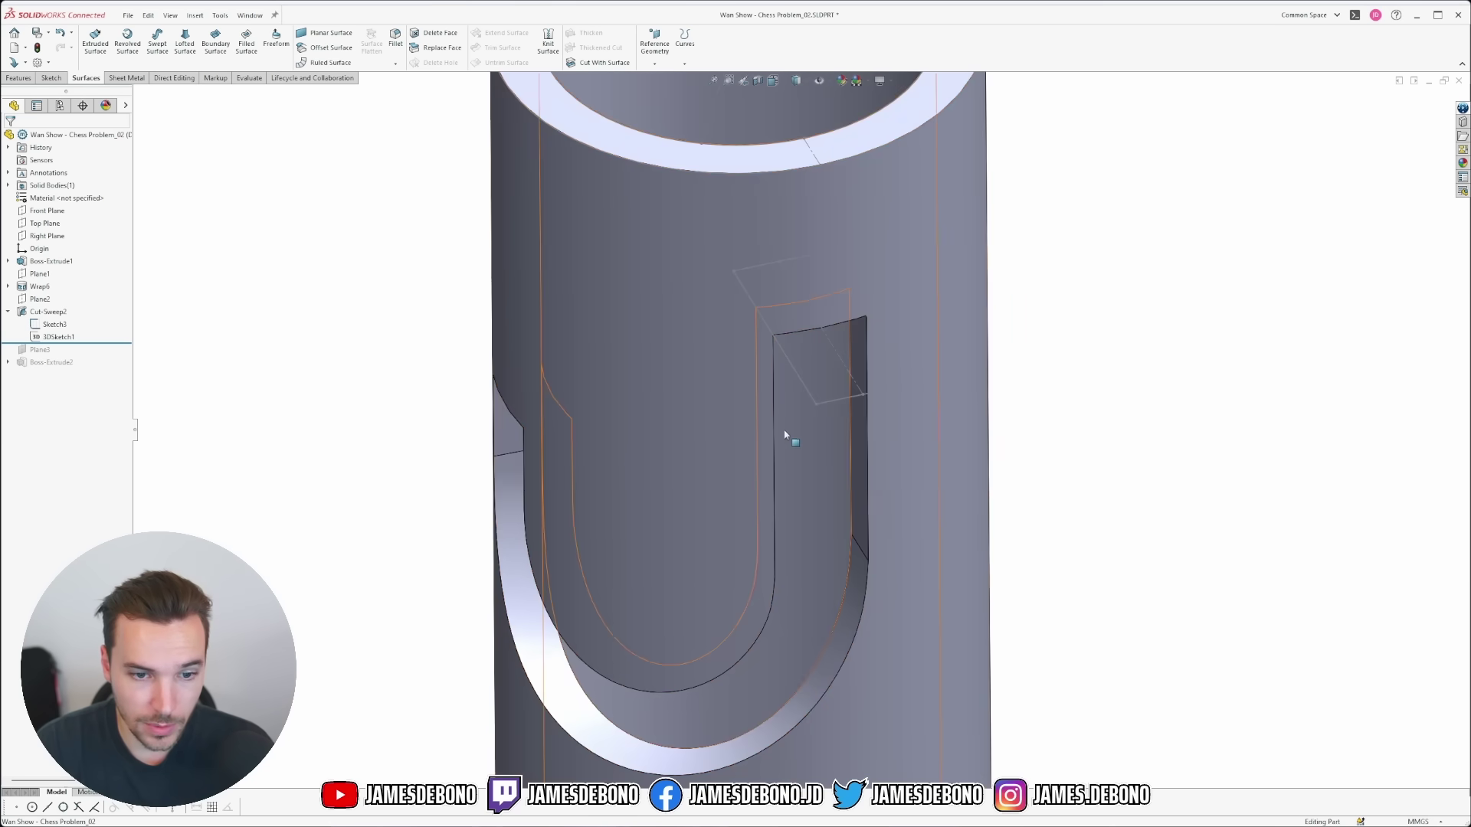
scroll(789, 436, up, 6)
scroll(791, 445, down, 2)
Open Cut-Sweep2's definition, examine its Follow Path orientation and Tangent to Adjacent Faces twist against the preview, and close it without changes.
click(47, 312)
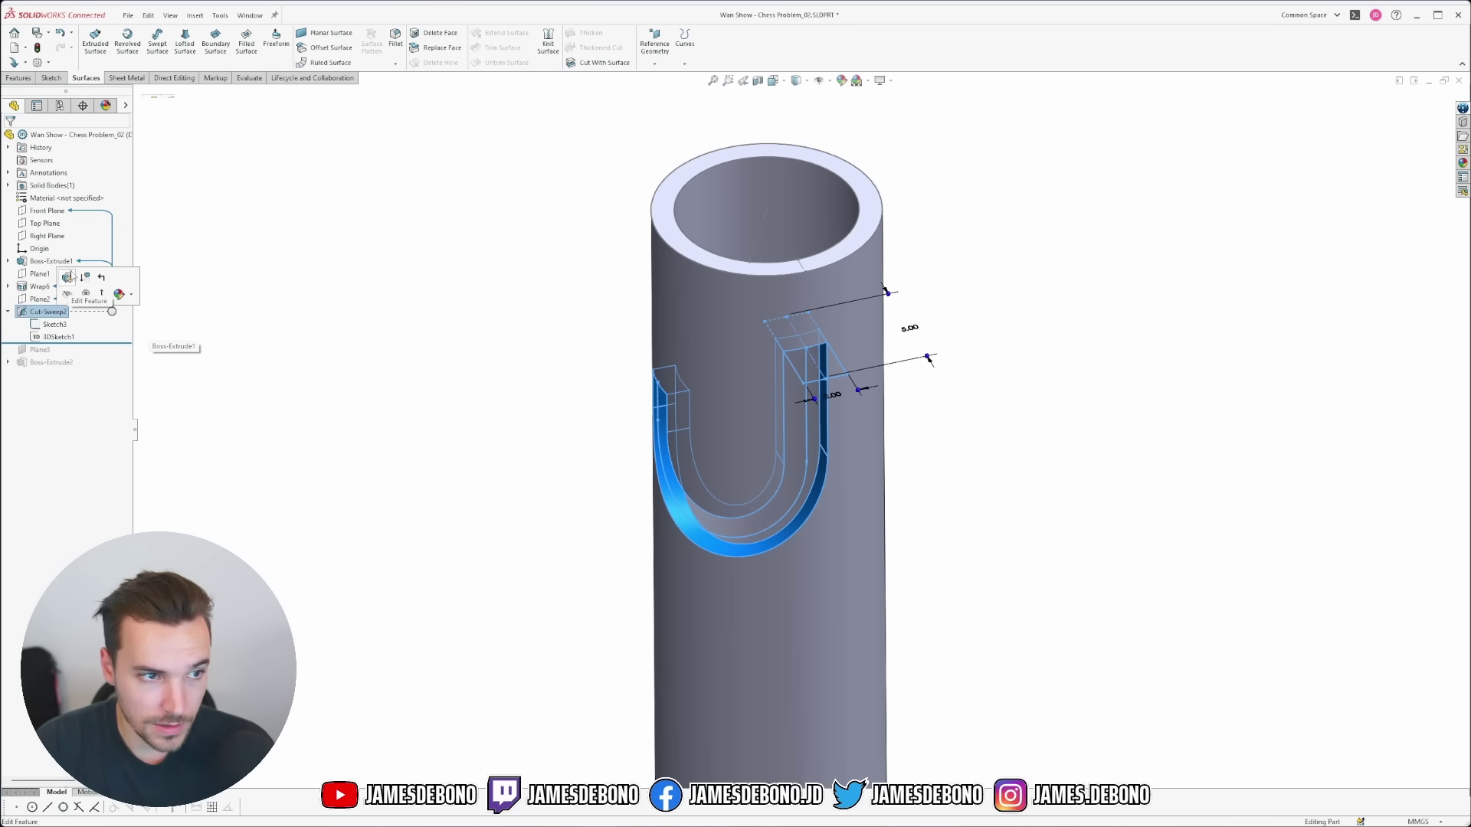
click(734, 439)
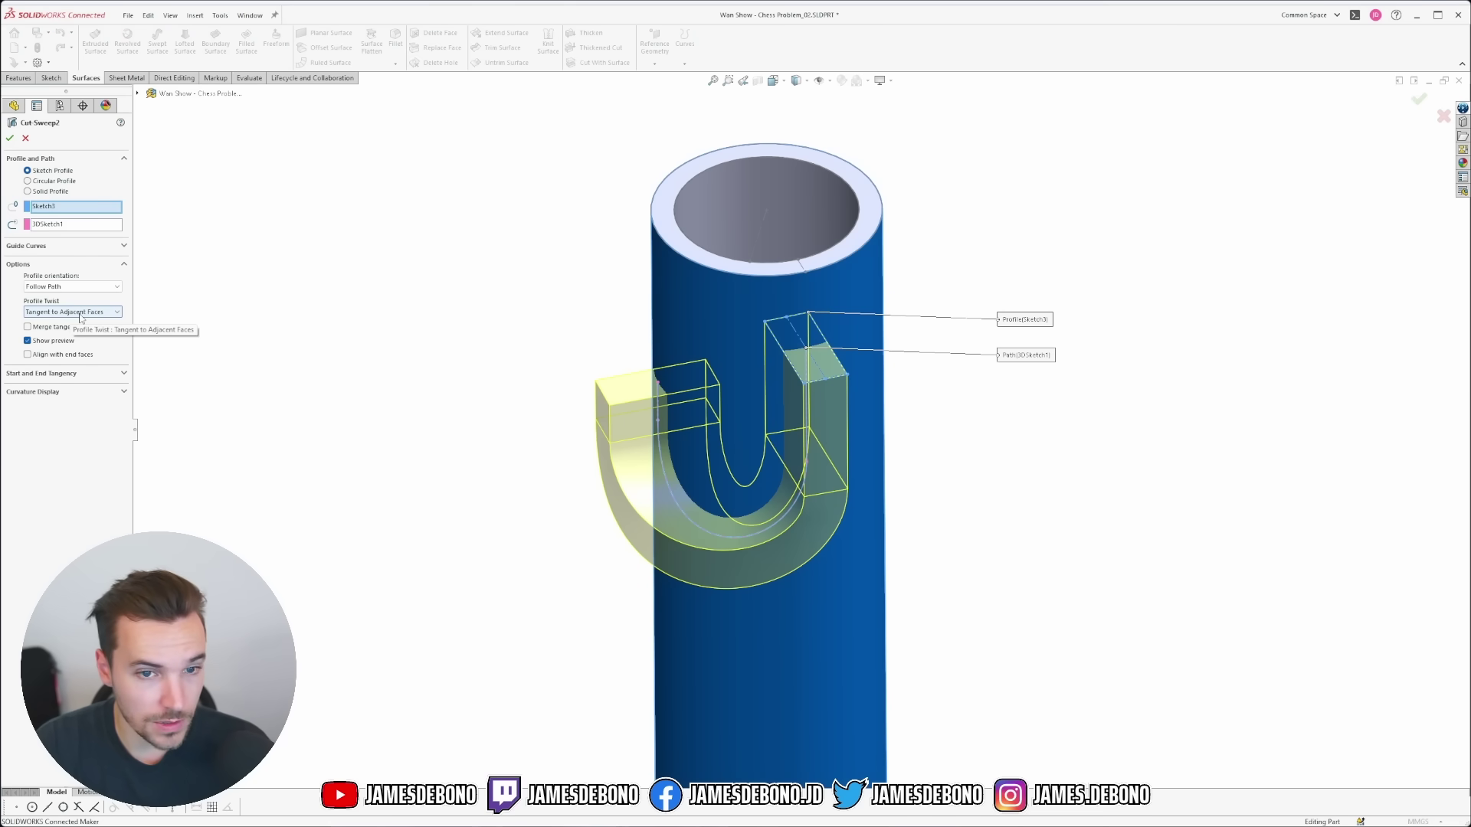
middle_drag(805, 519, 818, 460)
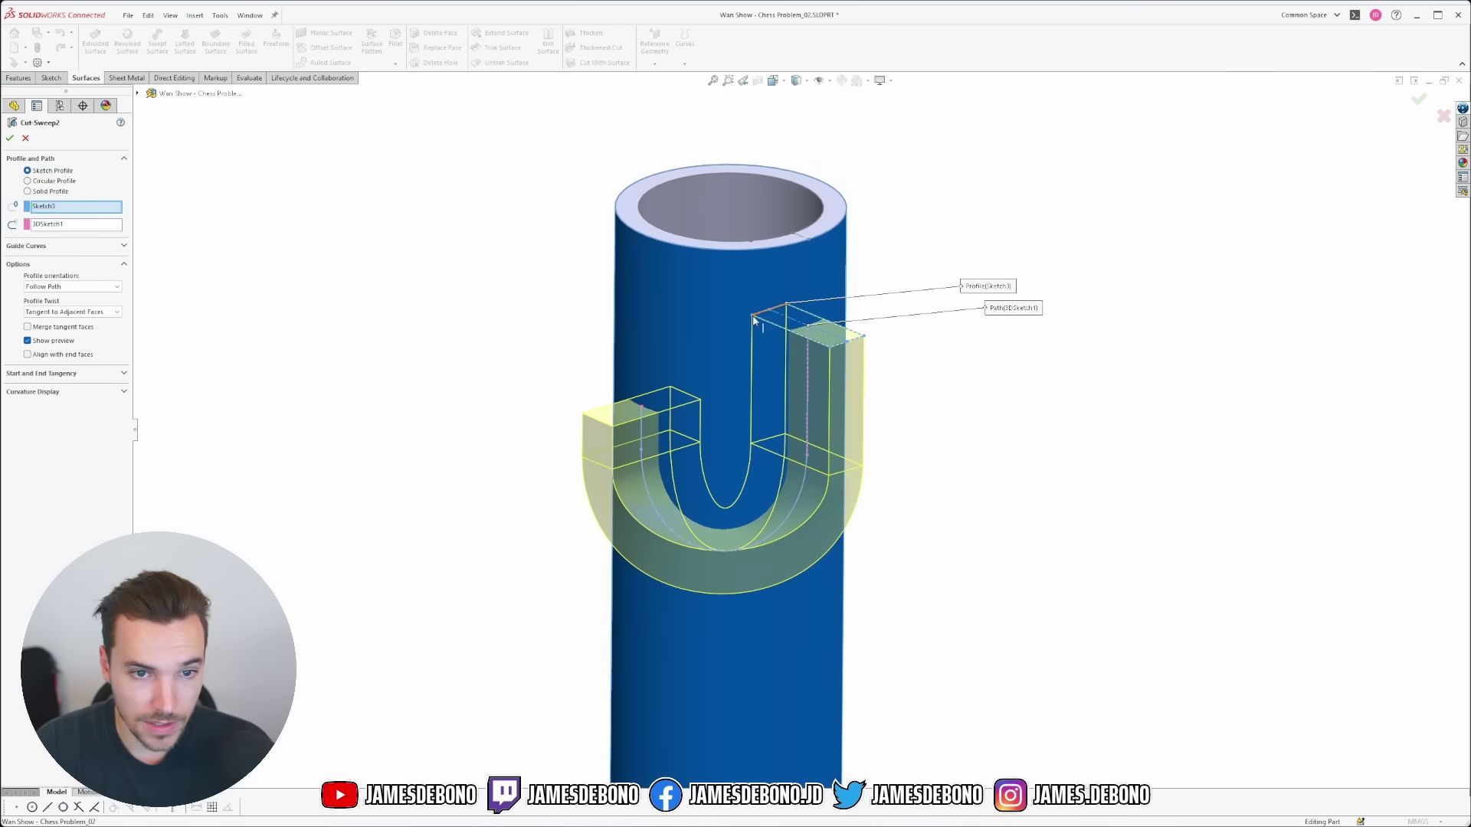
middle_drag(785, 339, 728, 308)
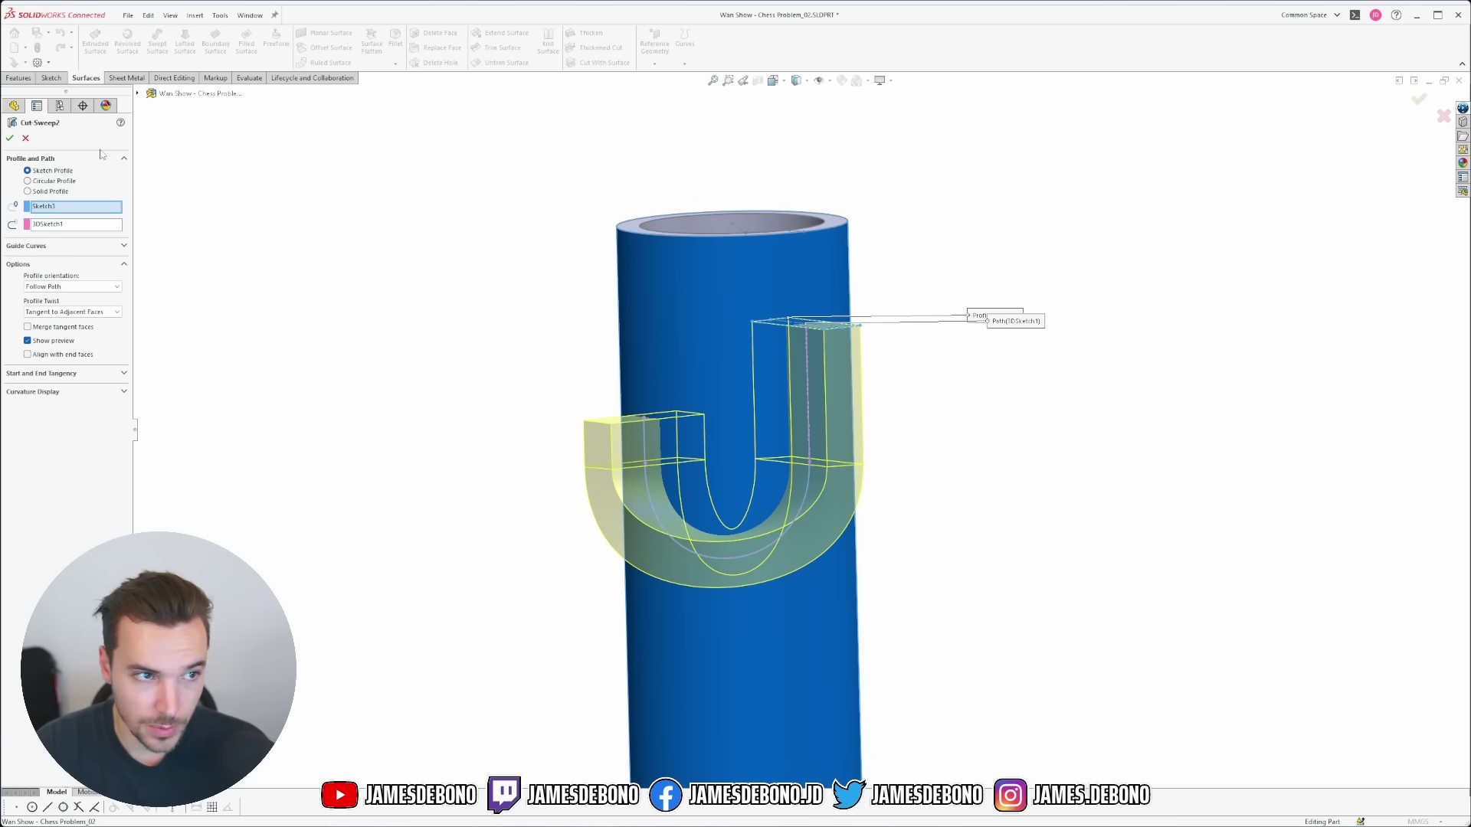
click(28, 139)
Hide the rectangular profile sketch at the end of the J-shaped slot.
middle_drag(714, 444, 670, 499)
scroll(789, 490, down, 3)
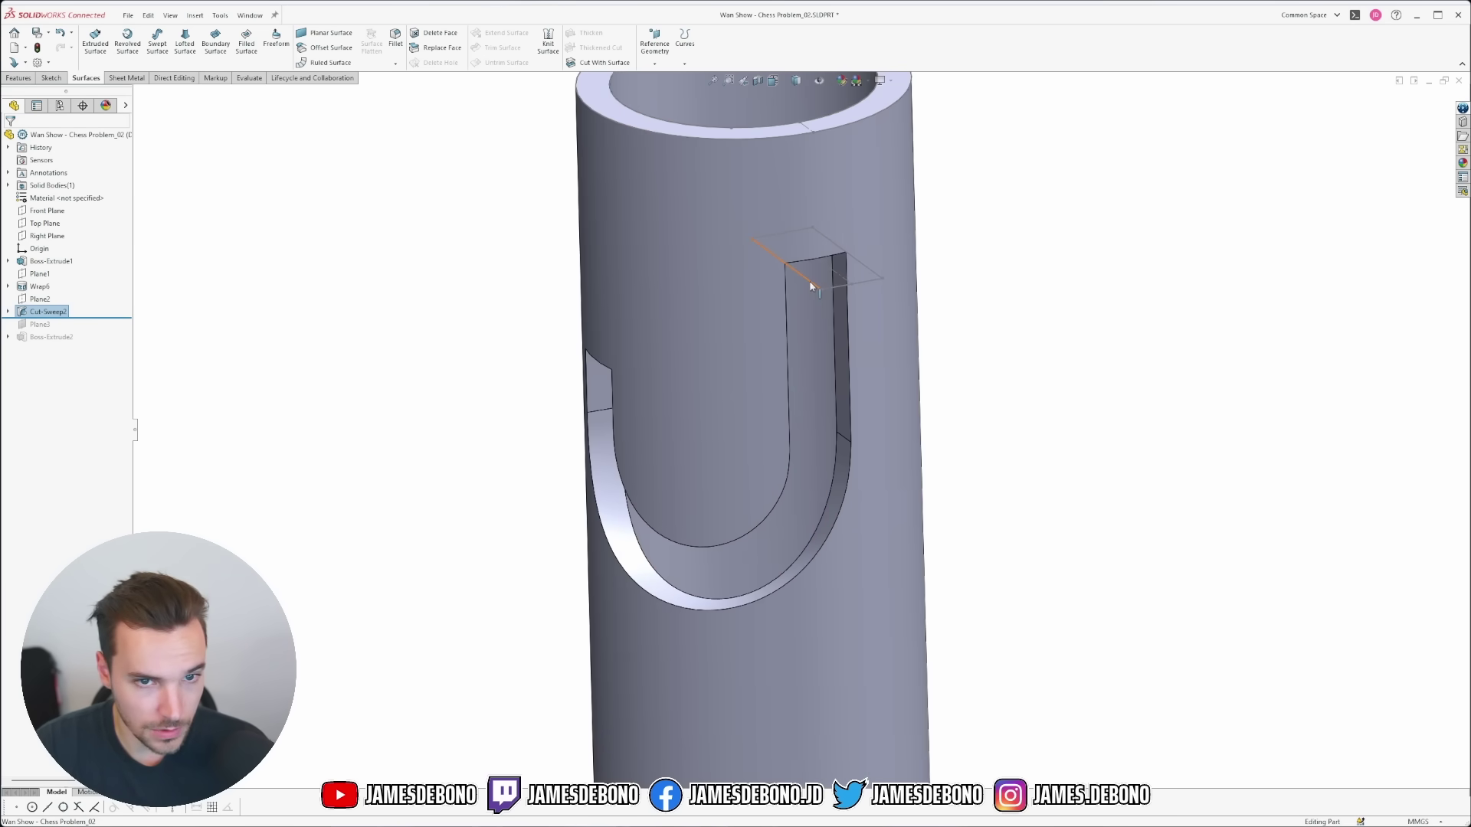
click(811, 281)
click(861, 247)
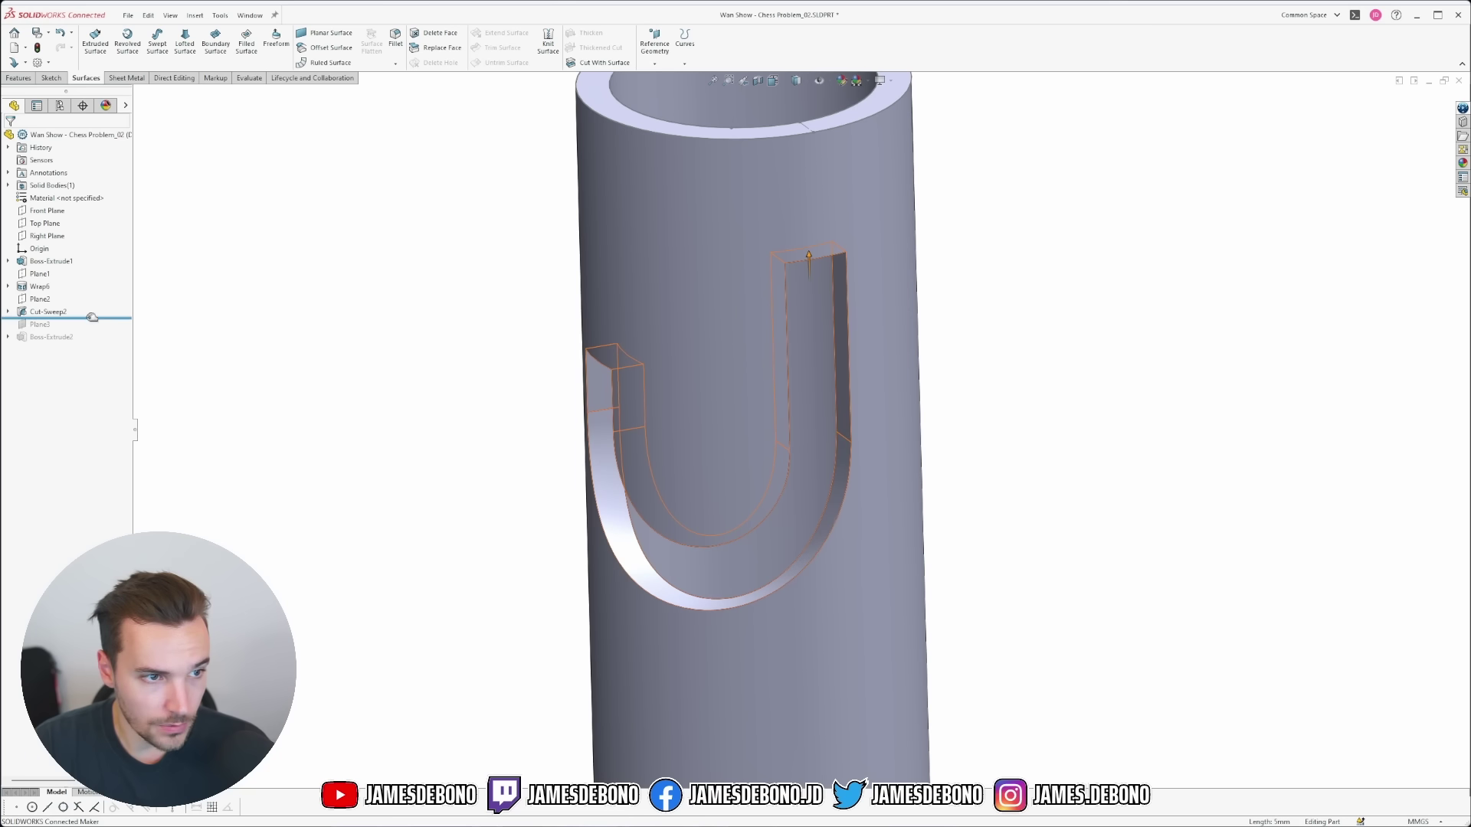
Roll the history forward past Boss-Extrude2 and examine the pin's cylindrical face against the slot walls.
drag(91, 317, 91, 343)
middle_drag(734, 553, 666, 558)
scroll(758, 570, down, 3)
click(788, 498)
middle_drag(787, 498, 782, 436)
scroll(774, 429, down, 4)
scroll(808, 429, up, 4)
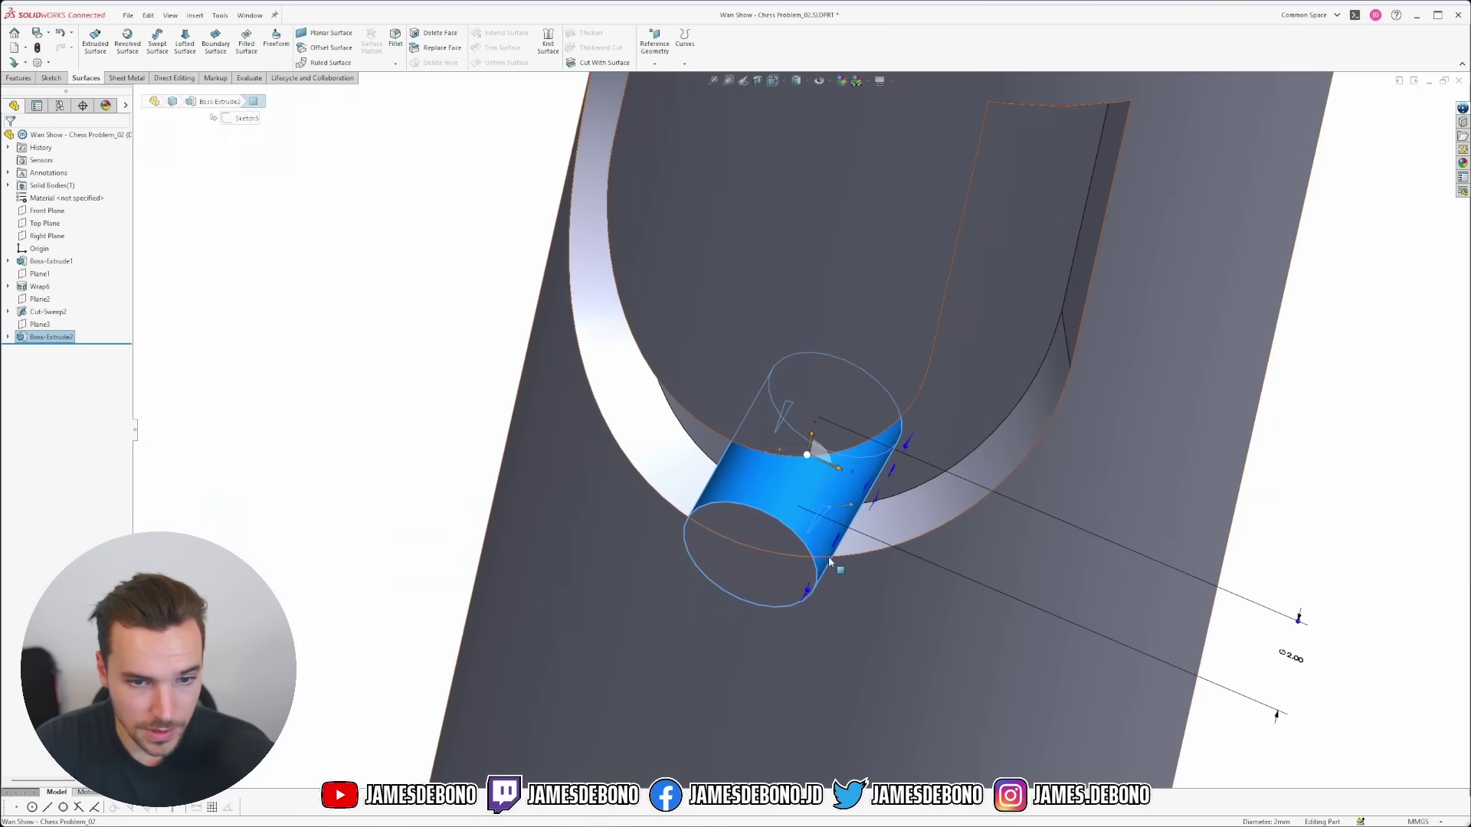
scroll(854, 565, down, 4)
scroll(812, 490, down, 3)
Section the tube with a horizontal plane through the slot and examine the slot walls and pin from above and at an angle.
key(ctrl+7)
click(758, 81)
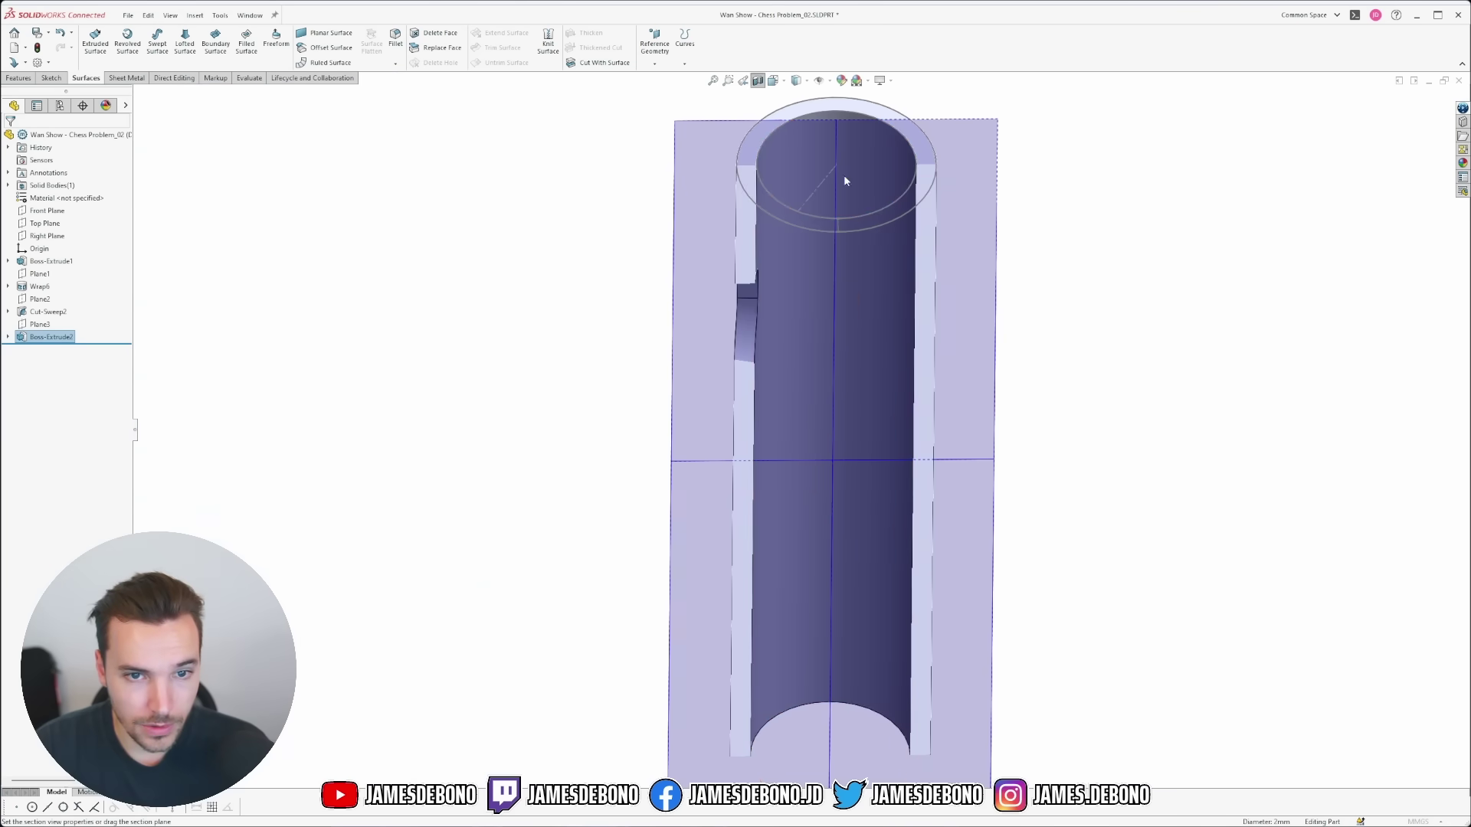
click(46, 347)
click(10, 138)
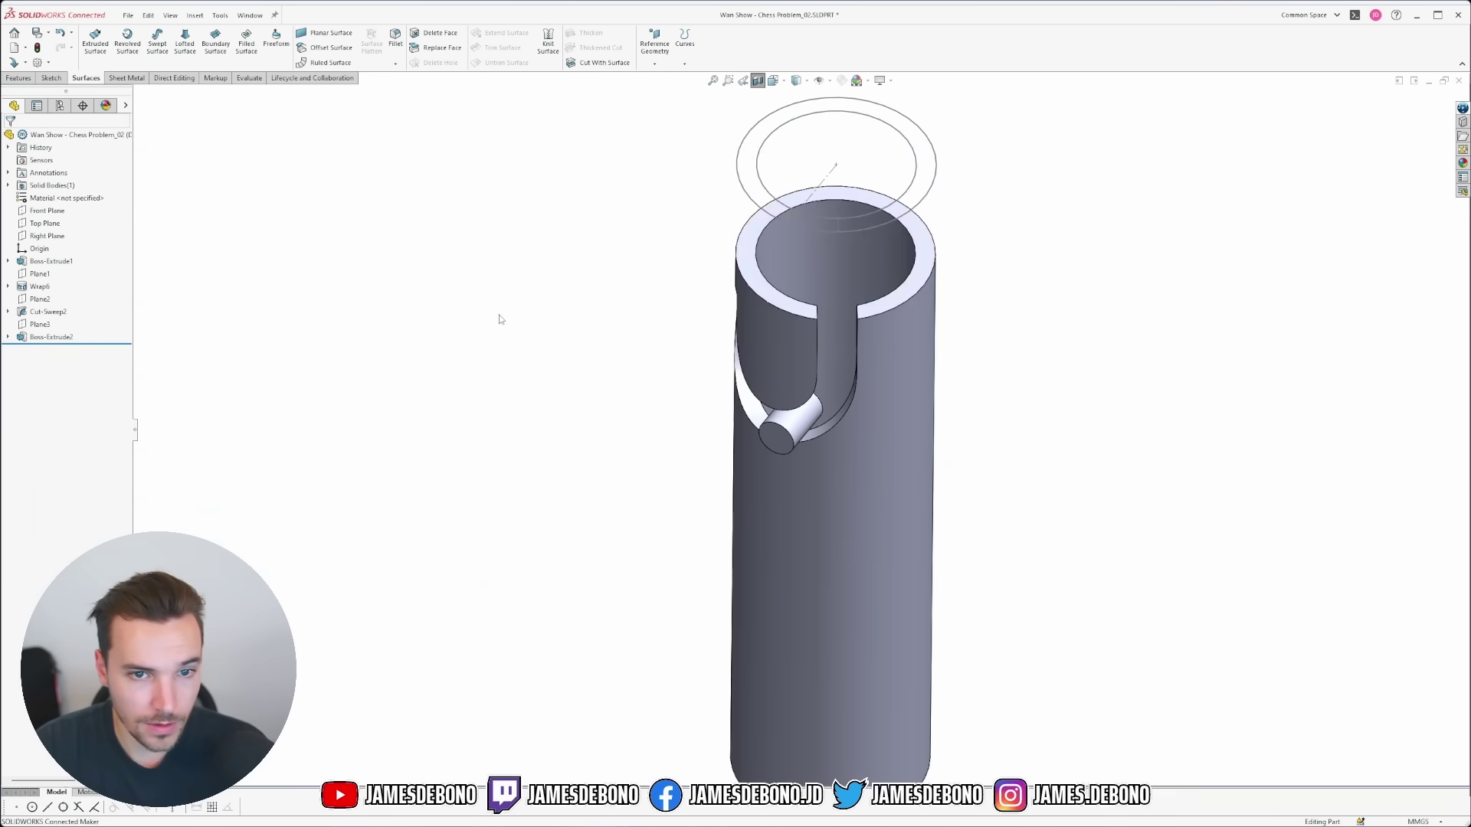
key(ctrl+5)
scroll(810, 669, down, 3)
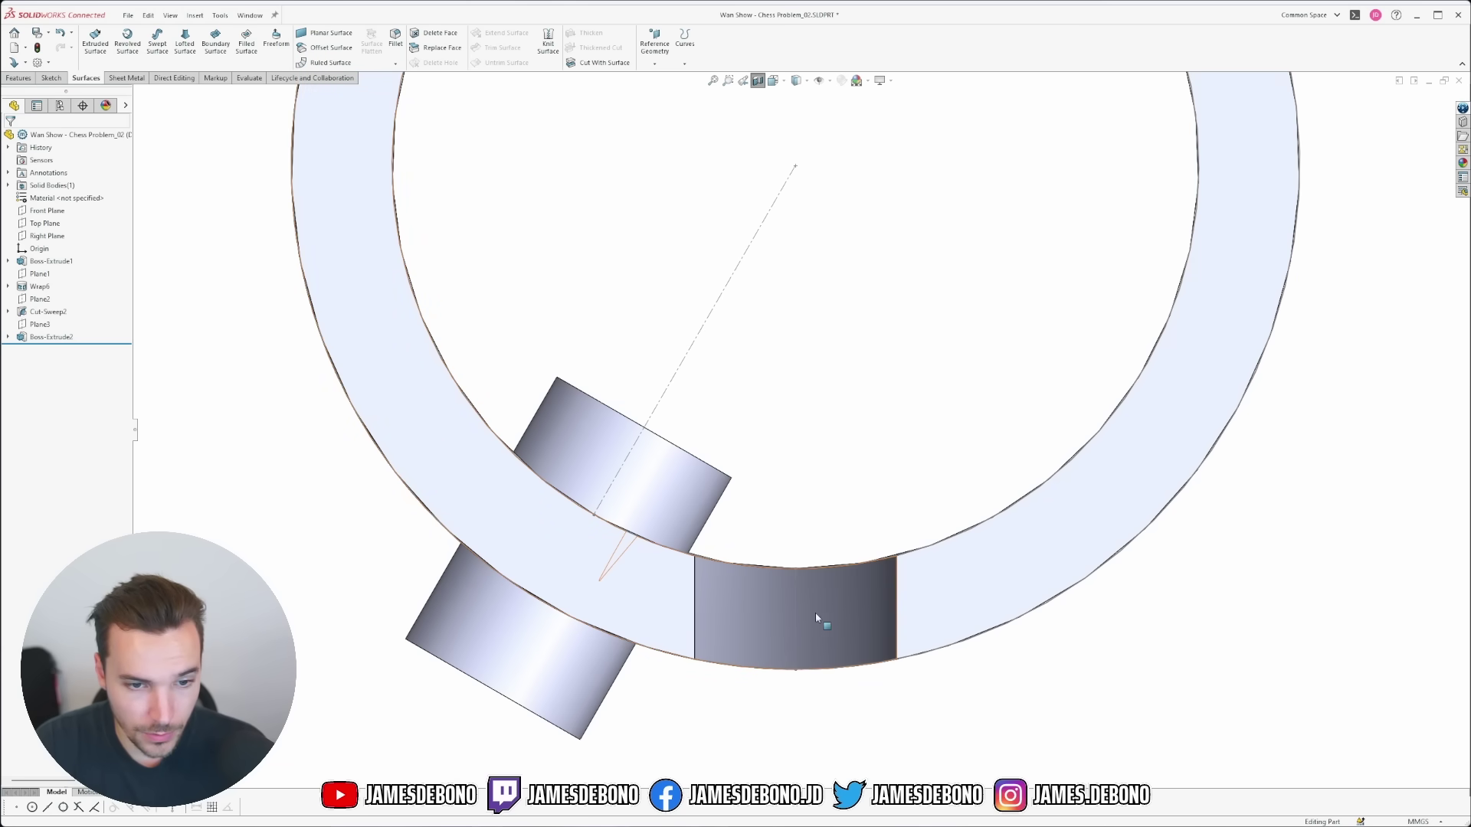
scroll(678, 593, up, 5)
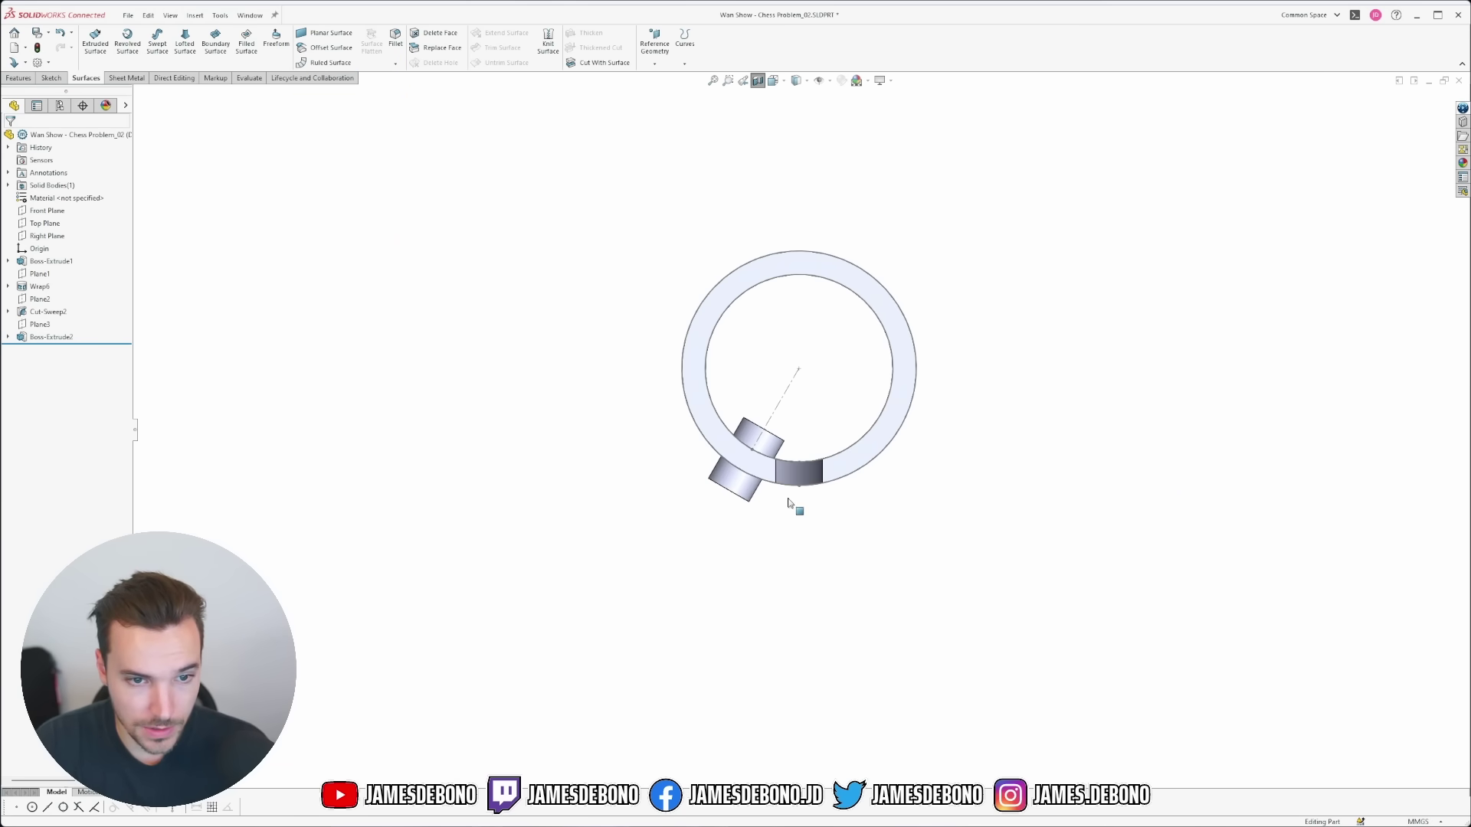
middle_drag(783, 427, 783, 288)
scroll(783, 284, down, 2)
middle_drag(806, 631, 803, 516)
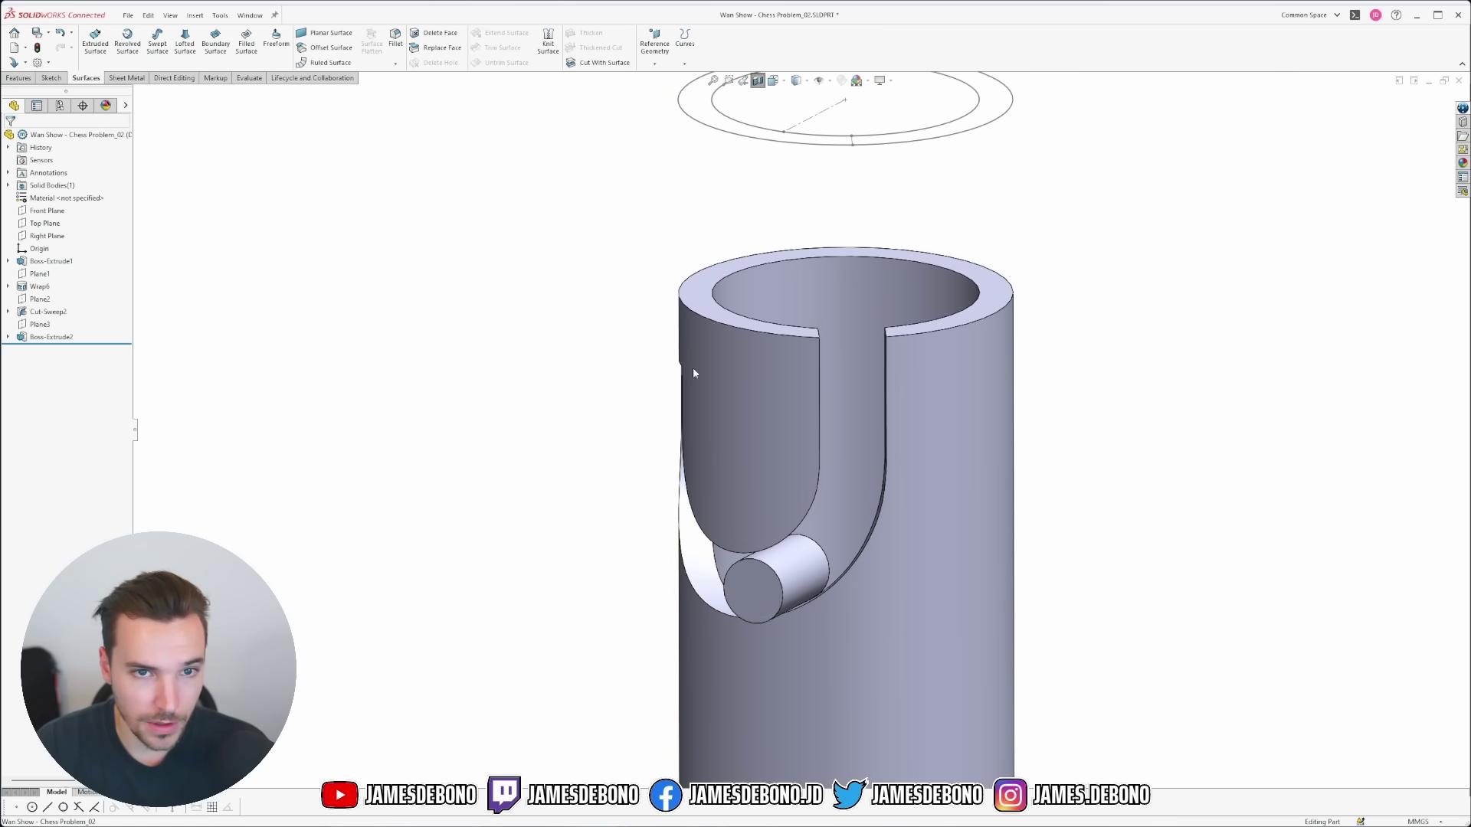
Turn off the section view and hide the tube's circular sketch above the part.
middle_drag(693, 373, 623, 334)
mouse_move(715, 337)
middle_down()
mouse_move(755, 342)
mouse_move(753, 387)
mouse_move(751, 351)
mouse_move(735, 384)
mouse_move(1060, 423)
mouse_move(733, 415)
mouse_move(765, 401)
mouse_move(735, 403)
middle_up()
click(759, 178)
click(806, 147)
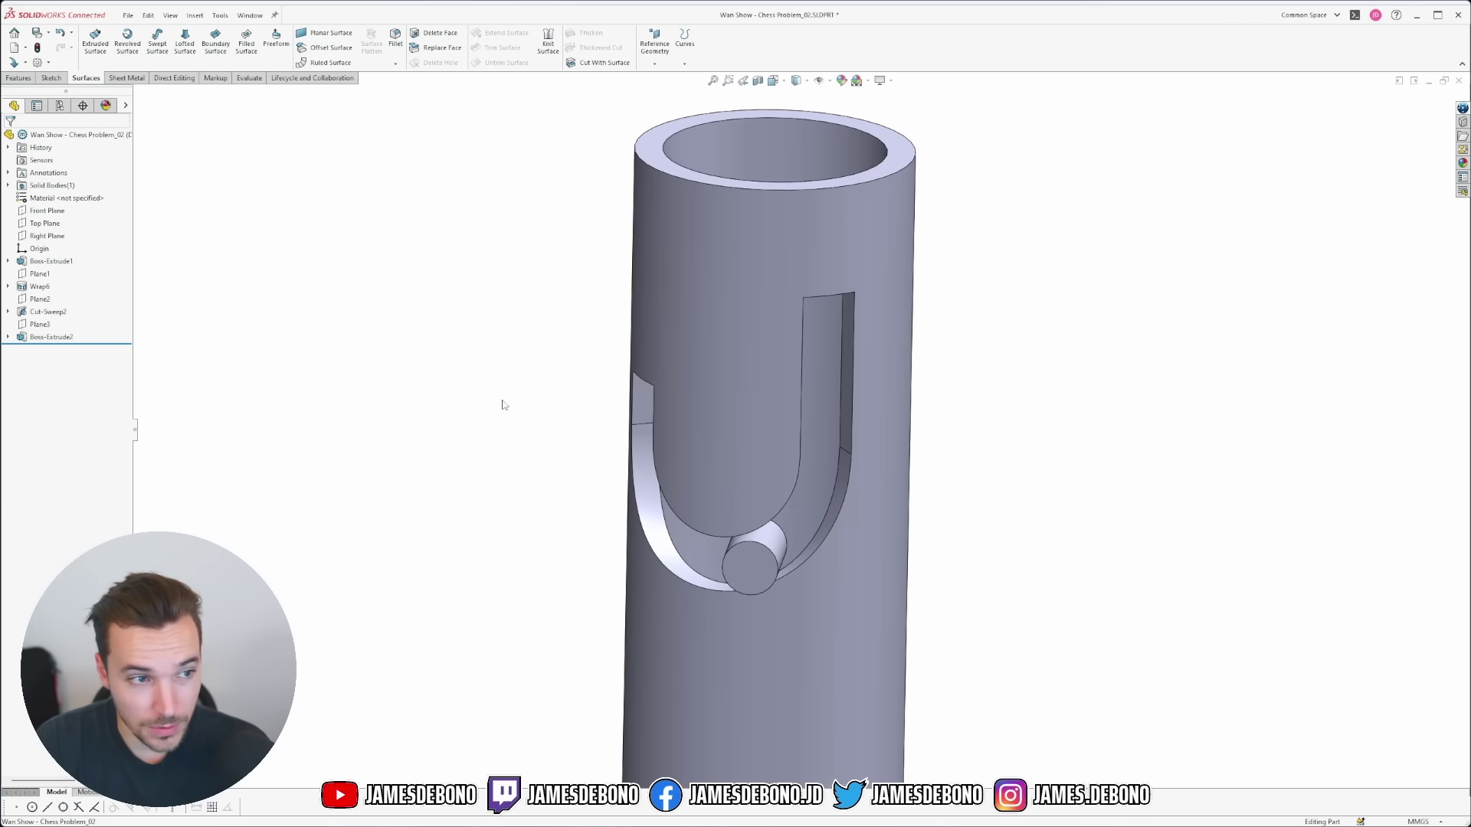
Examine how the pin's cylindrical face sits in the curved bottom of the slot and clear the selection.
scroll(770, 582, down, 5)
click(786, 453)
mouse_move(785, 454)
middle_down()
mouse_move(775, 465)
mouse_move(797, 450)
mouse_move(738, 420)
middle_up()
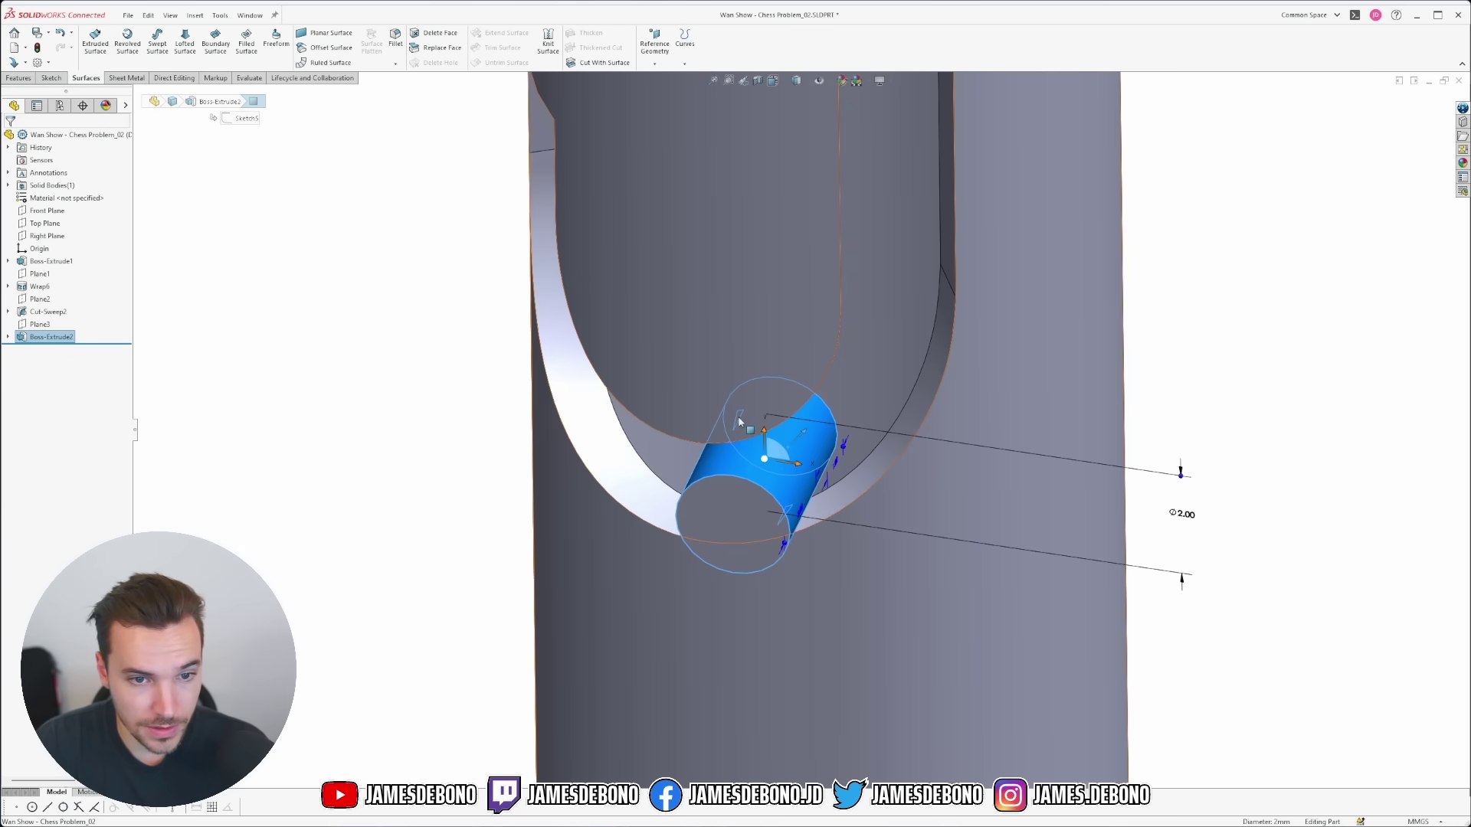
scroll(746, 418, up, 4)
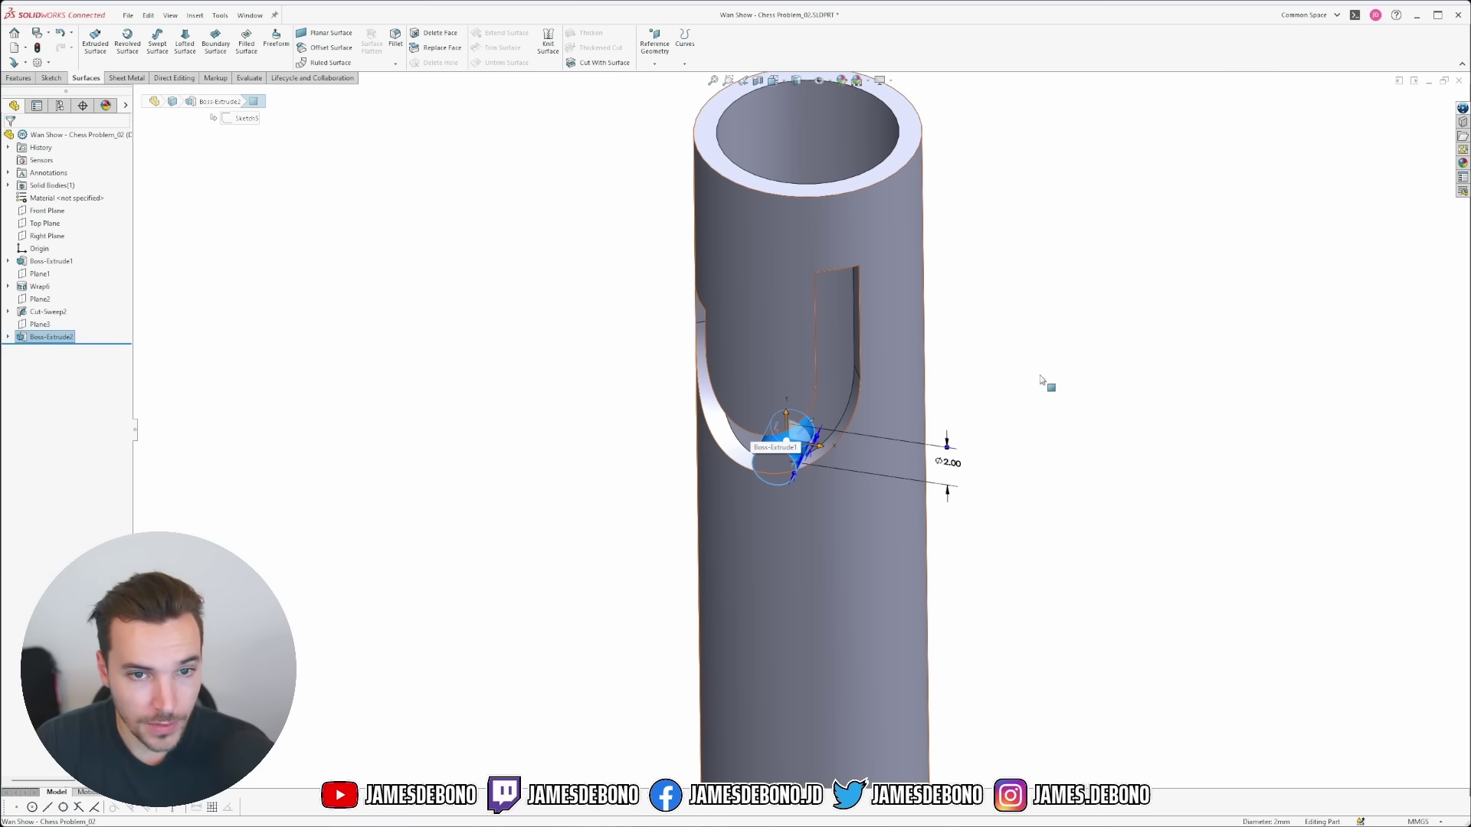
scroll(1040, 380, up, 2)
scroll(912, 215, down, 1)
key(Escape)
Activate the Wan Show - Chess Problem_03 part and roll its history back to the wrap feature.
click(242, 18)
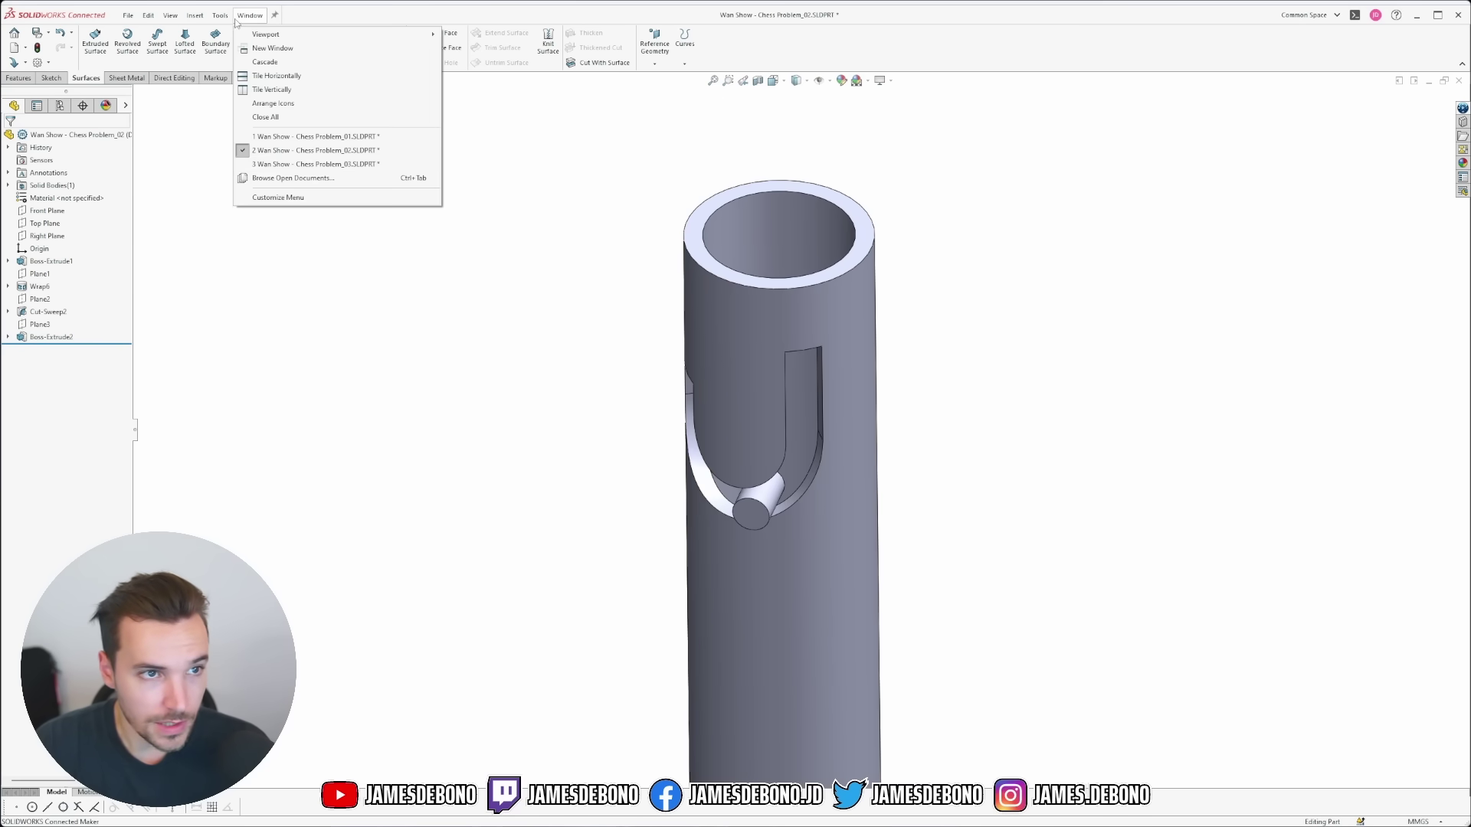
click(309, 164)
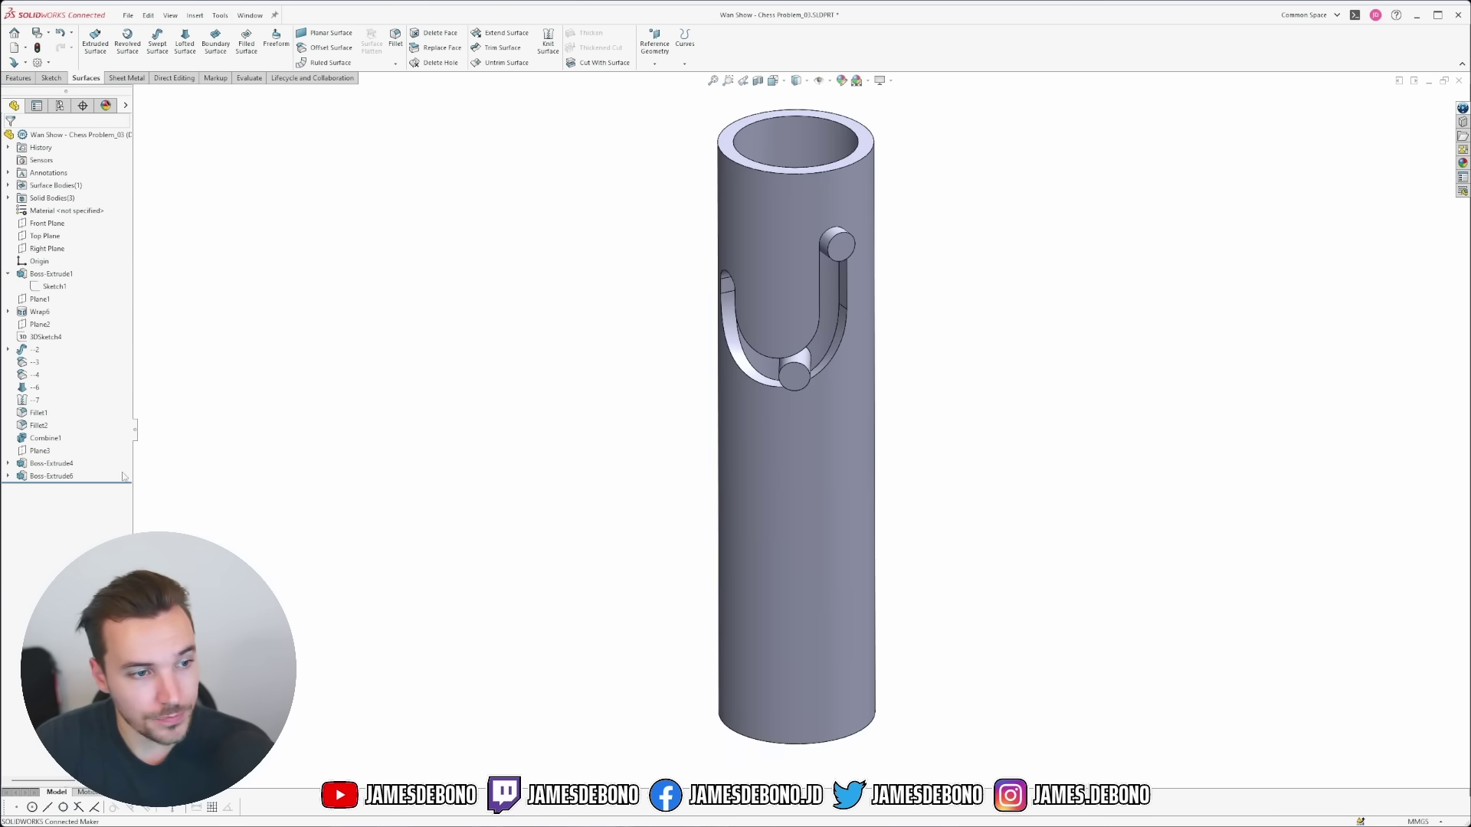
mouse_move(122, 481)
mouse_down()
mouse_move(77, 279)
mouse_move(102, 305)
mouse_up()
scroll(808, 148, down, 3)
scroll(766, 429, up, 2)
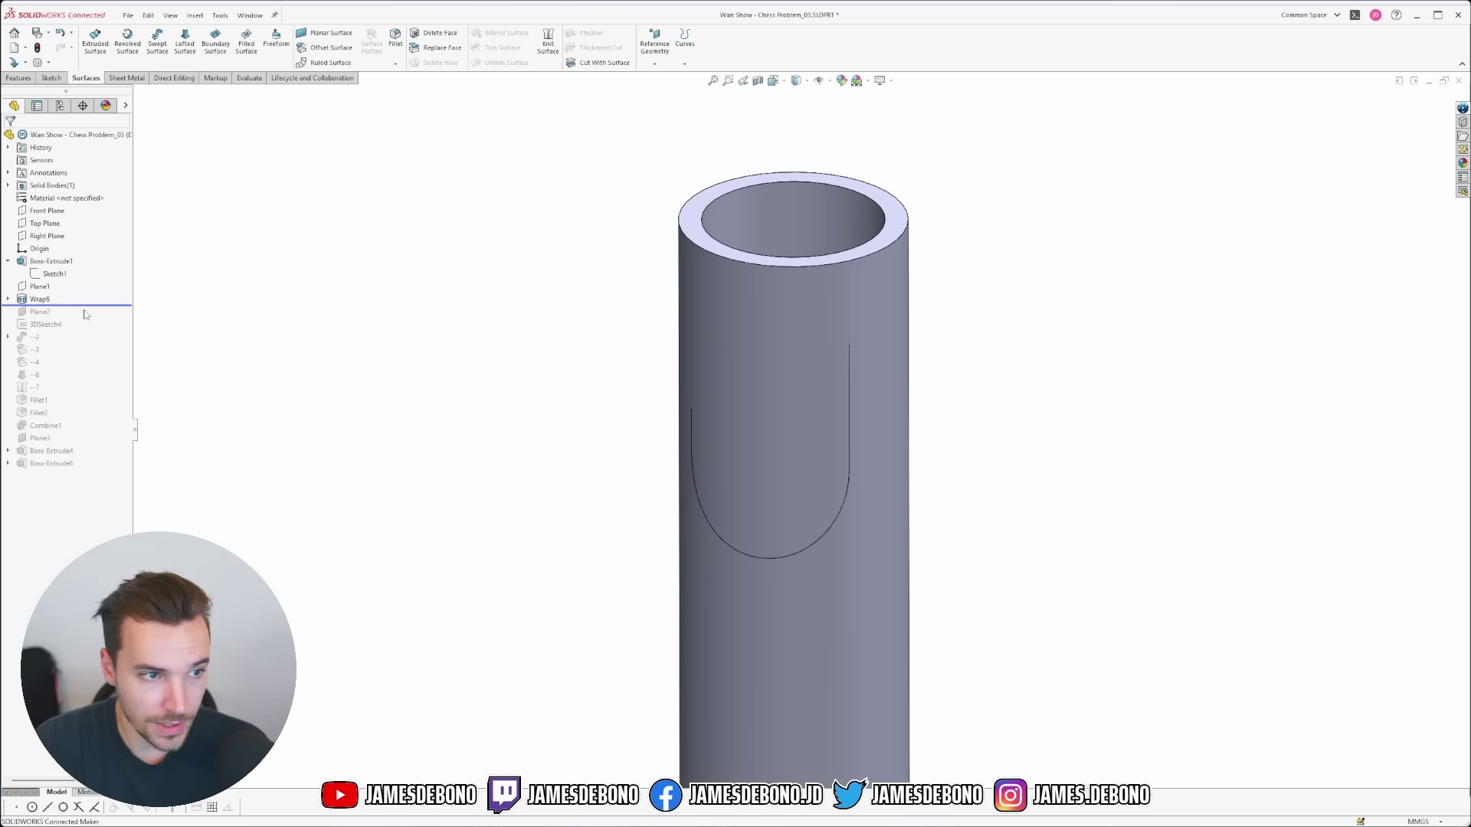
Roll the history forward past 3DSketch4 and surface sweep --2, and show the swept surface body.
drag(85, 314, 78, 332)
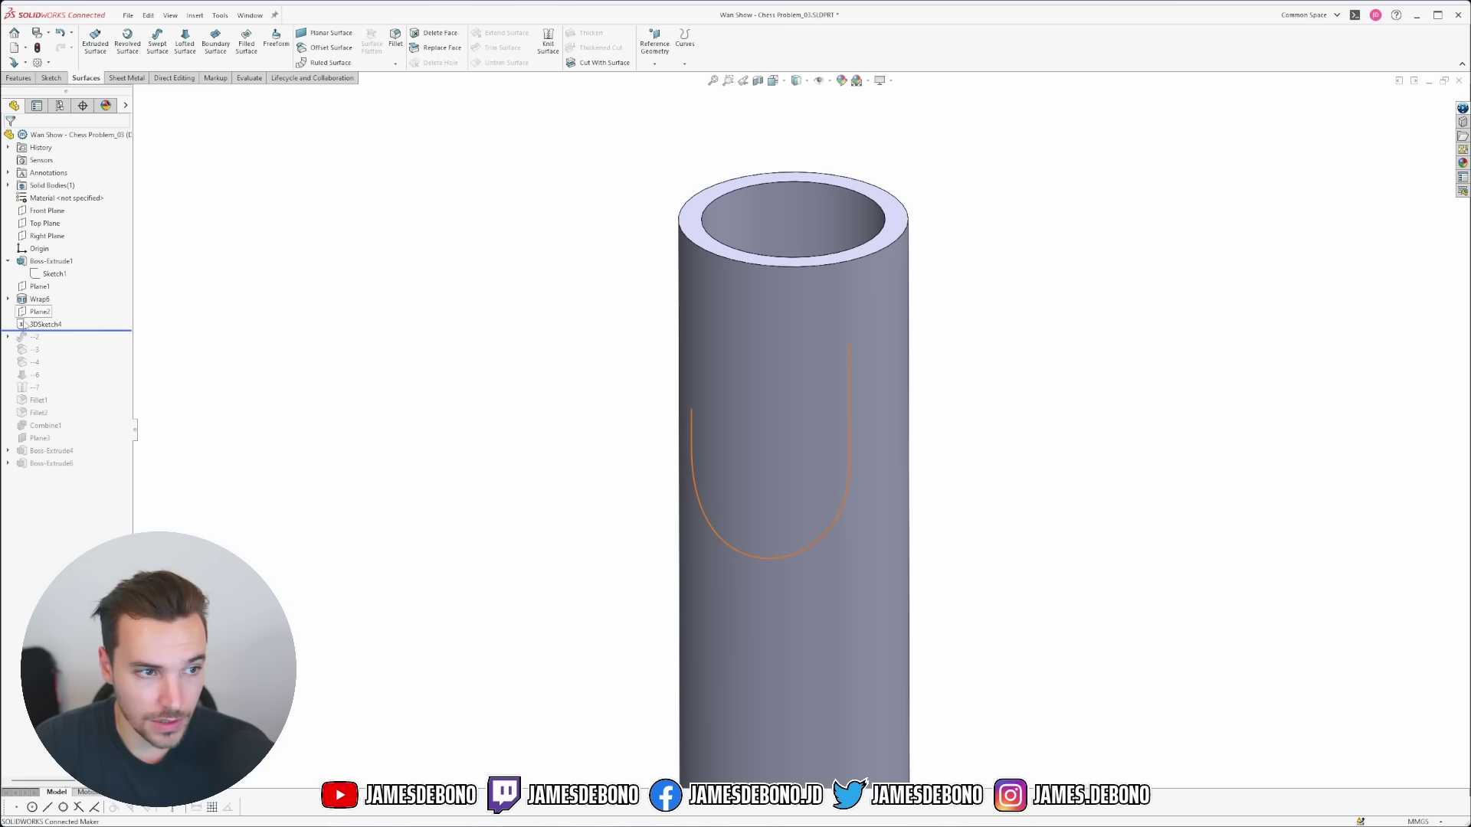
click(37, 326)
click(417, 340)
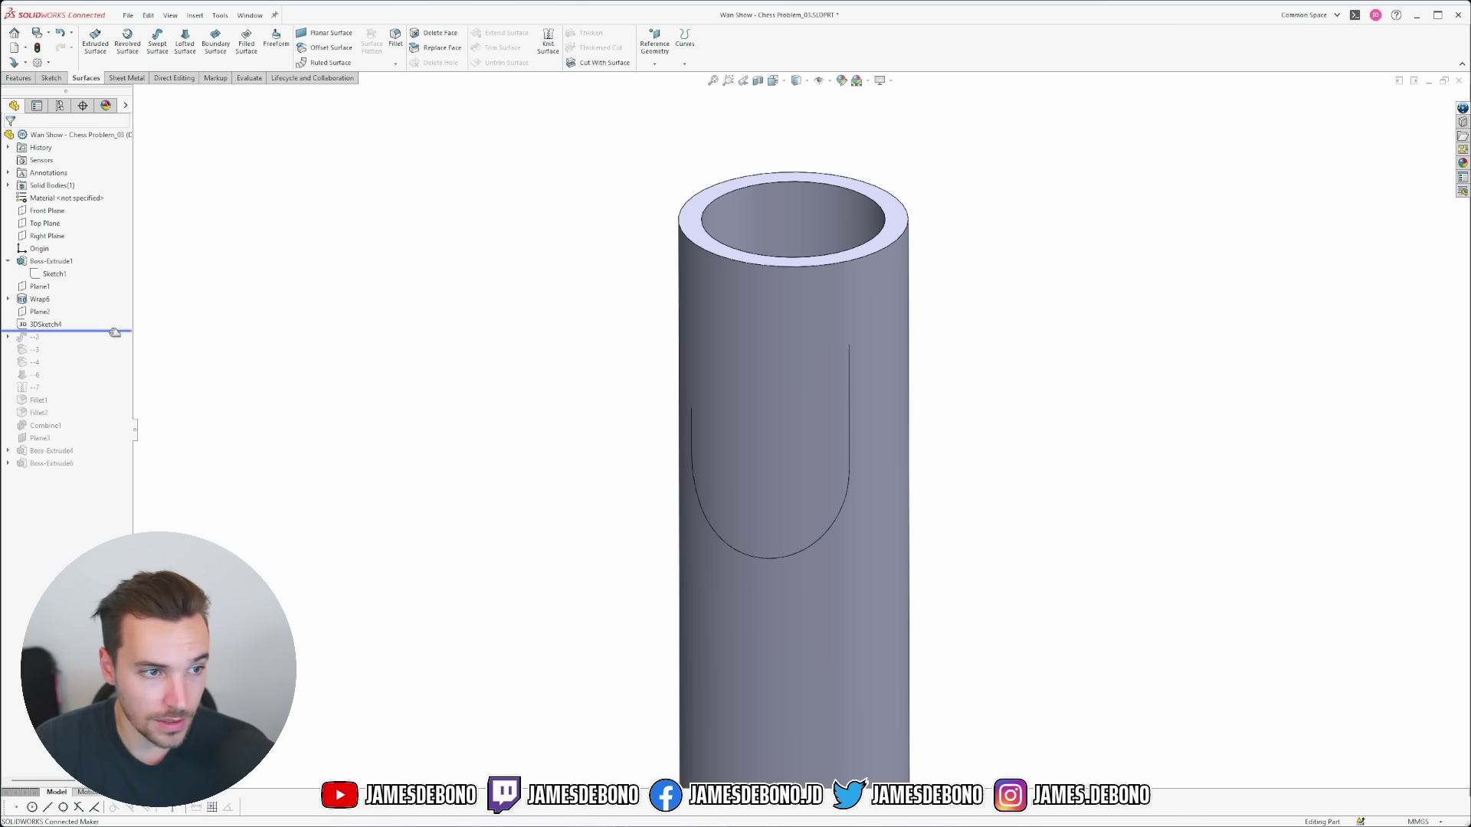
drag(113, 341, 107, 354)
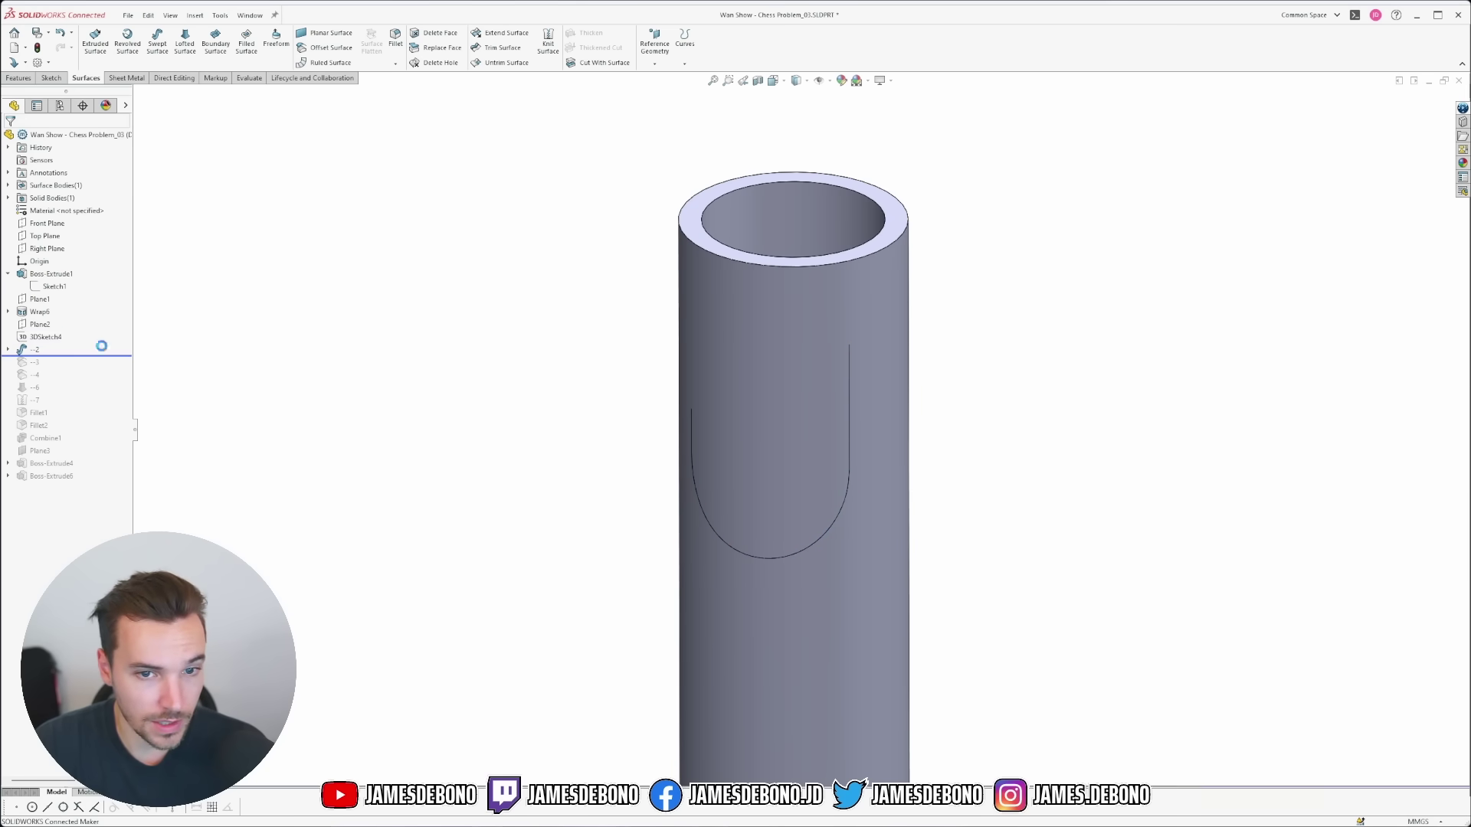
click(28, 351)
click(37, 335)
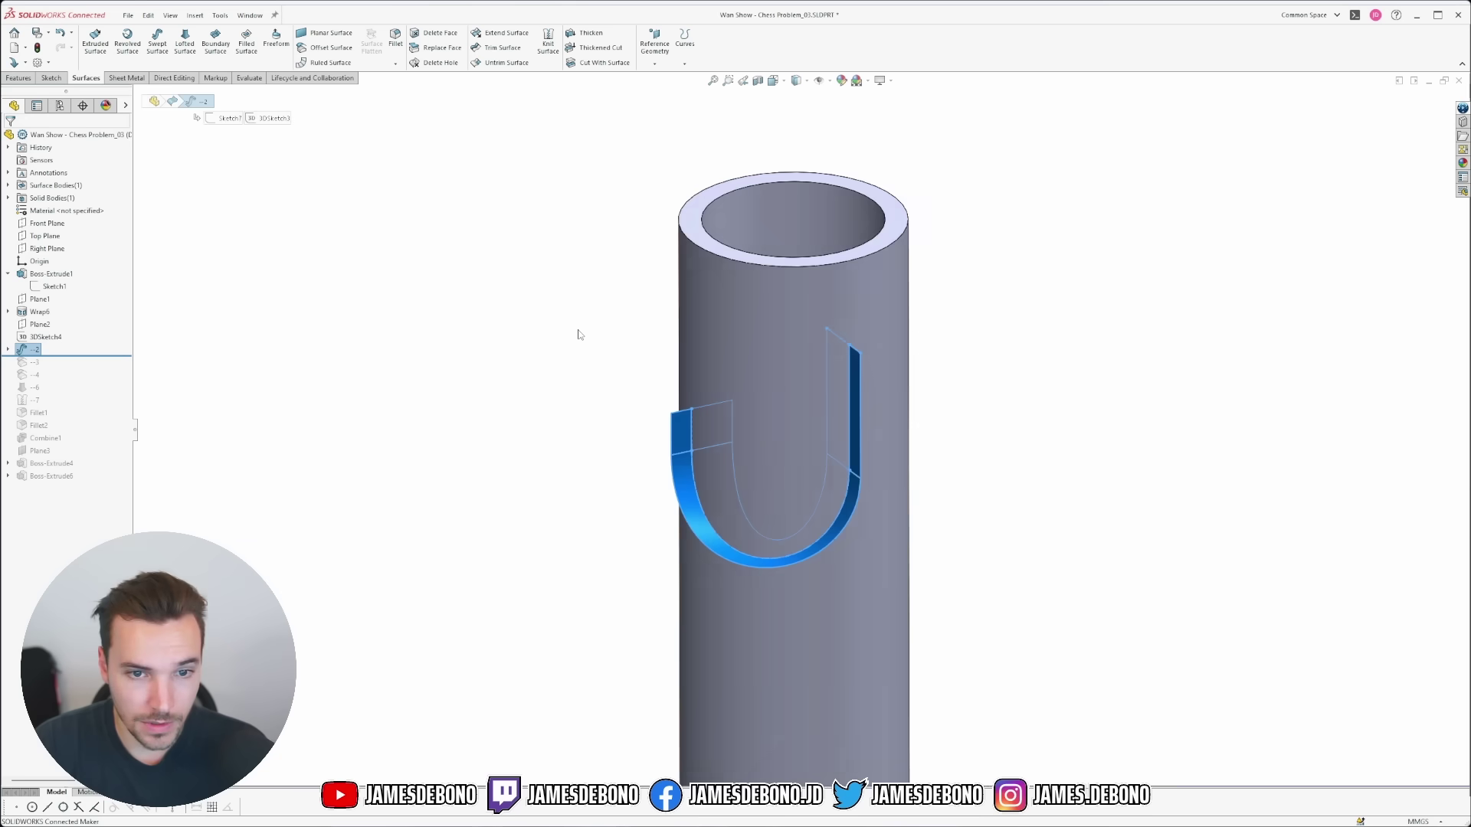
Open surface sweep --2's definition, review its Tangent to Adjacent Faces profile twist, and accept it unchanged.
middle_drag(578, 332, 862, 450)
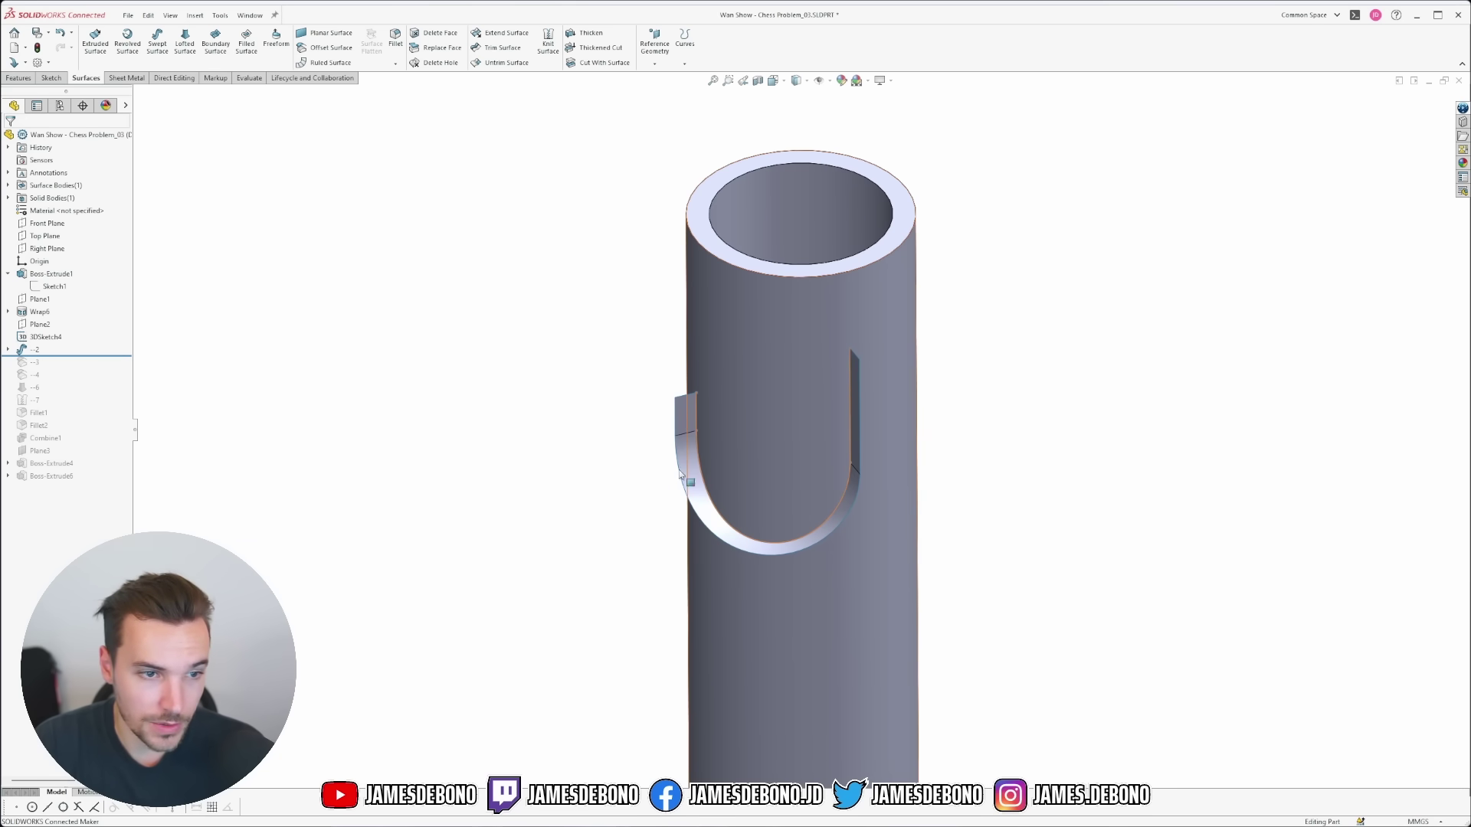
click(34, 349)
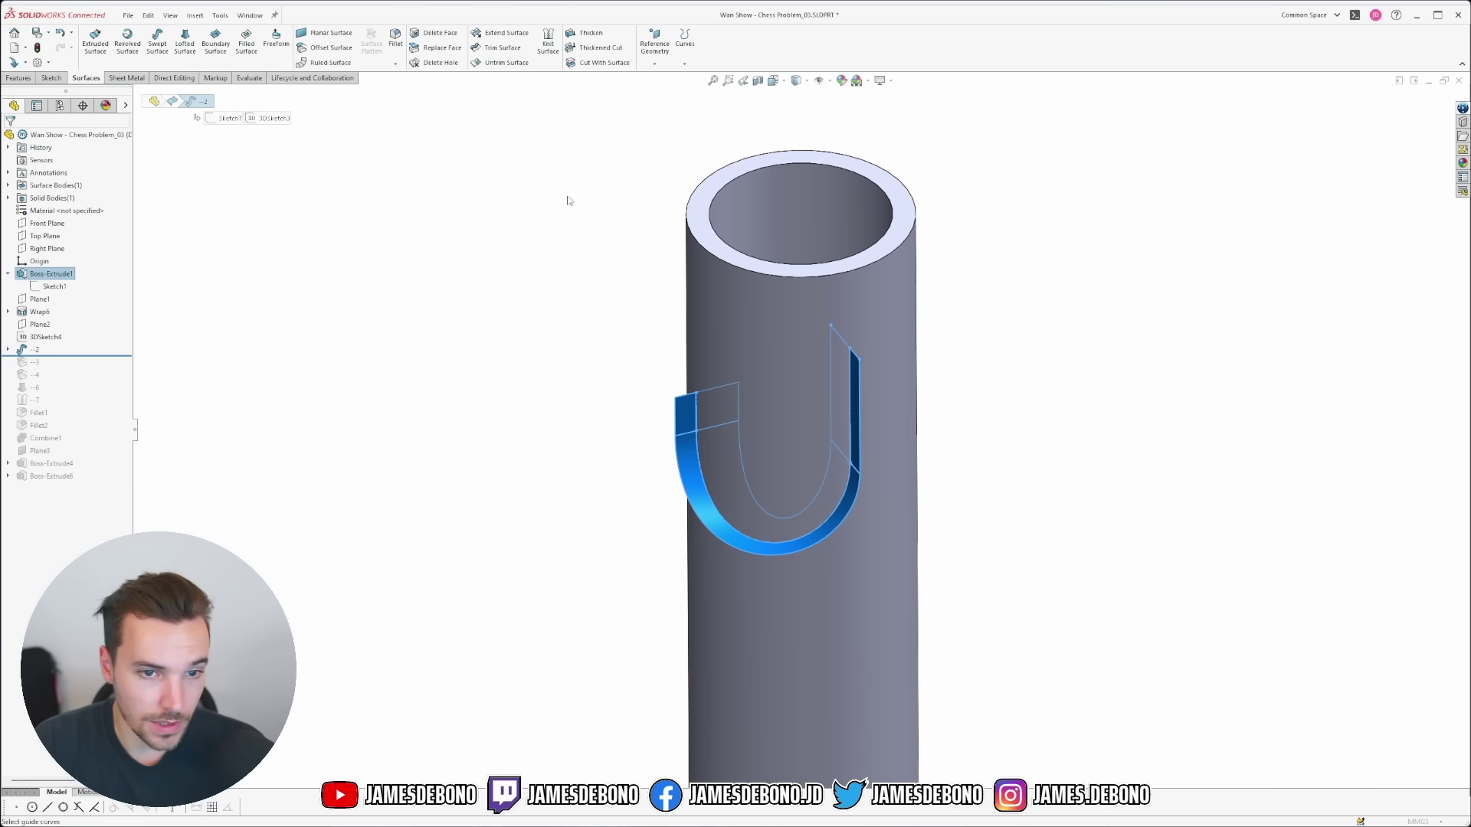
middle_drag(577, 233, 572, 309)
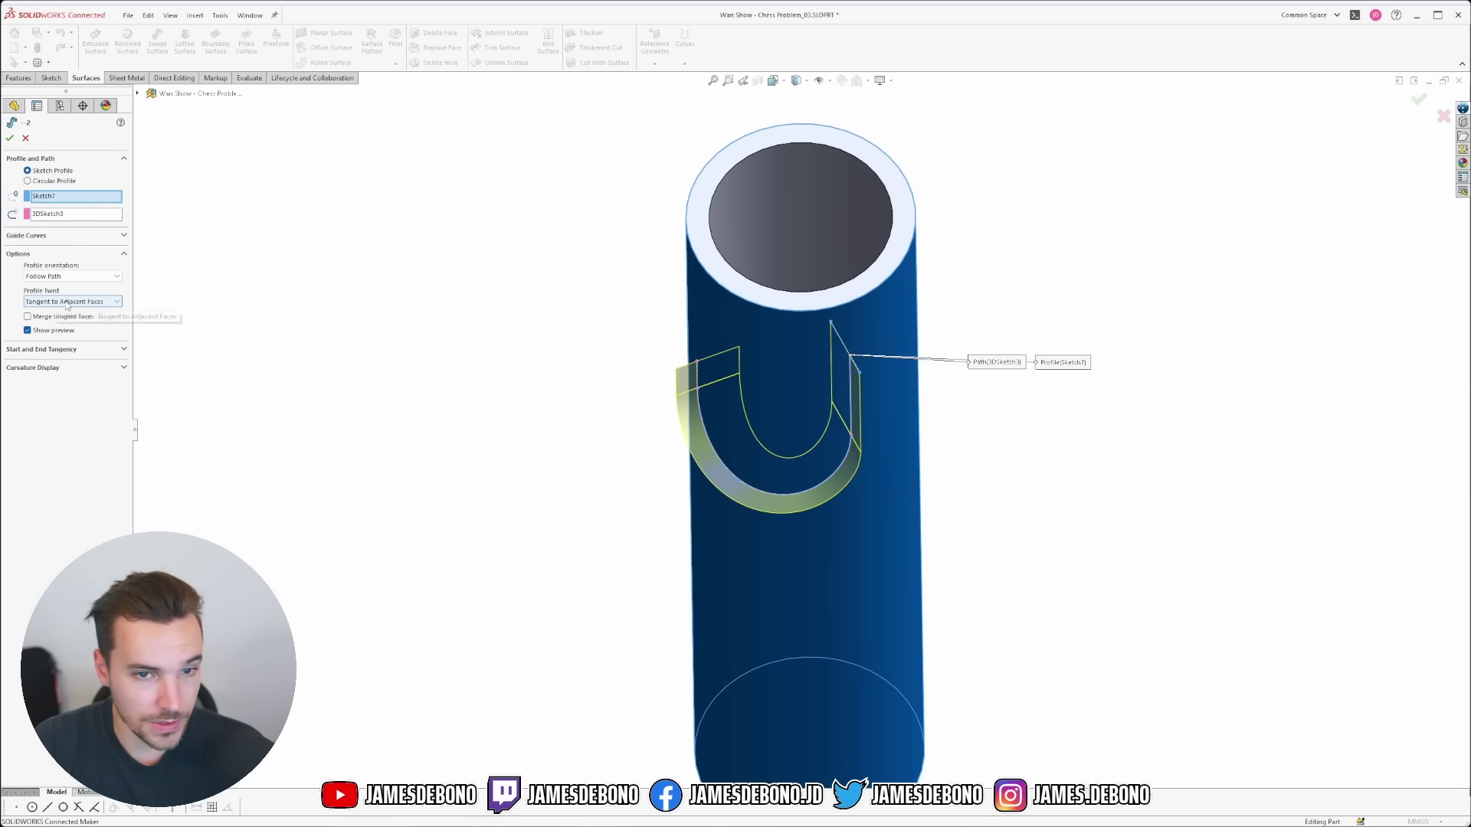
click(10, 137)
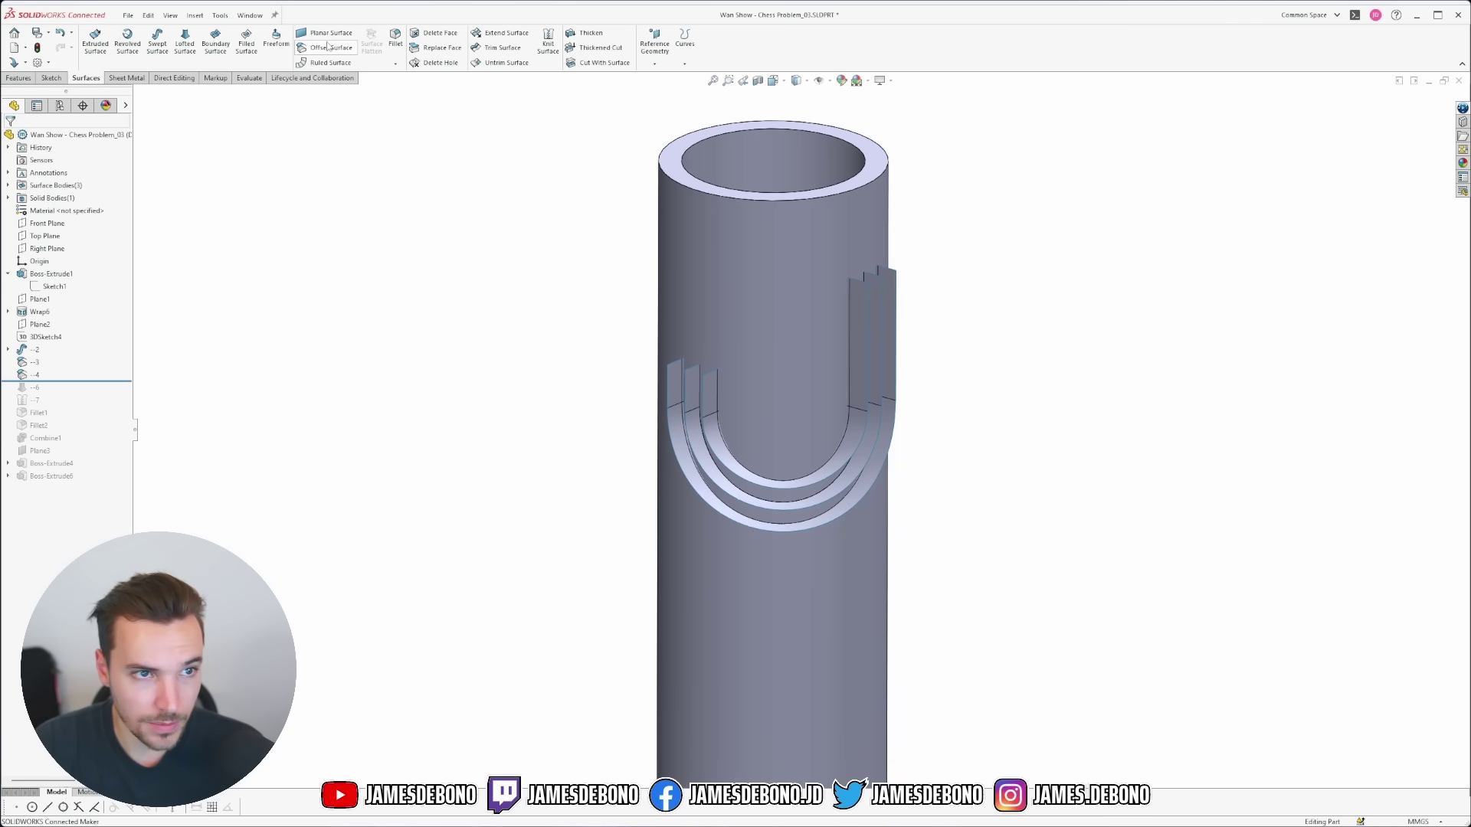
Roll the history forward through features --6 and --7 to Fillet2, examining the J-shaped block built from the surfaces.
drag(80, 380, 90, 406)
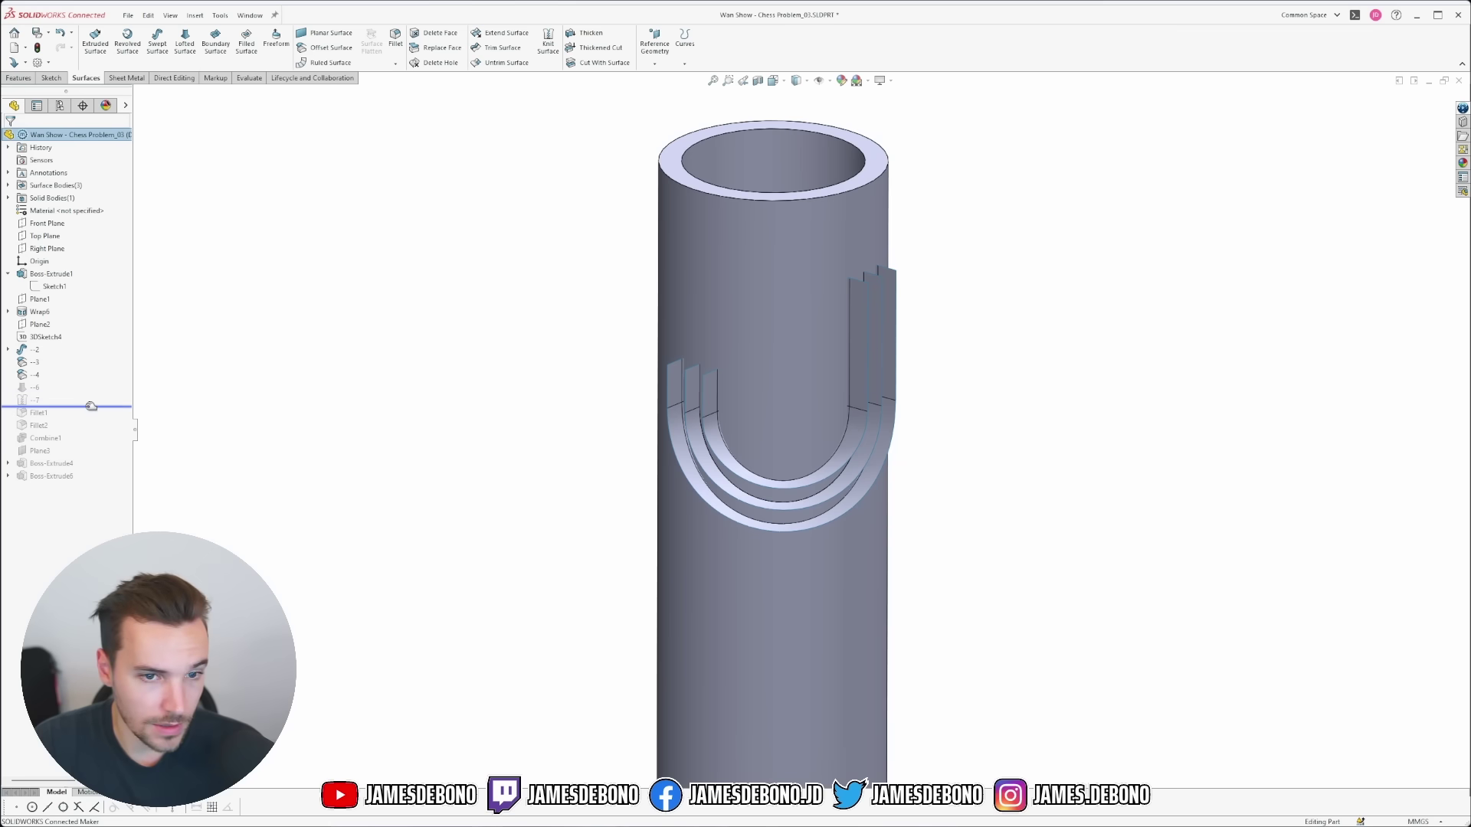
scroll(776, 407, down, 2)
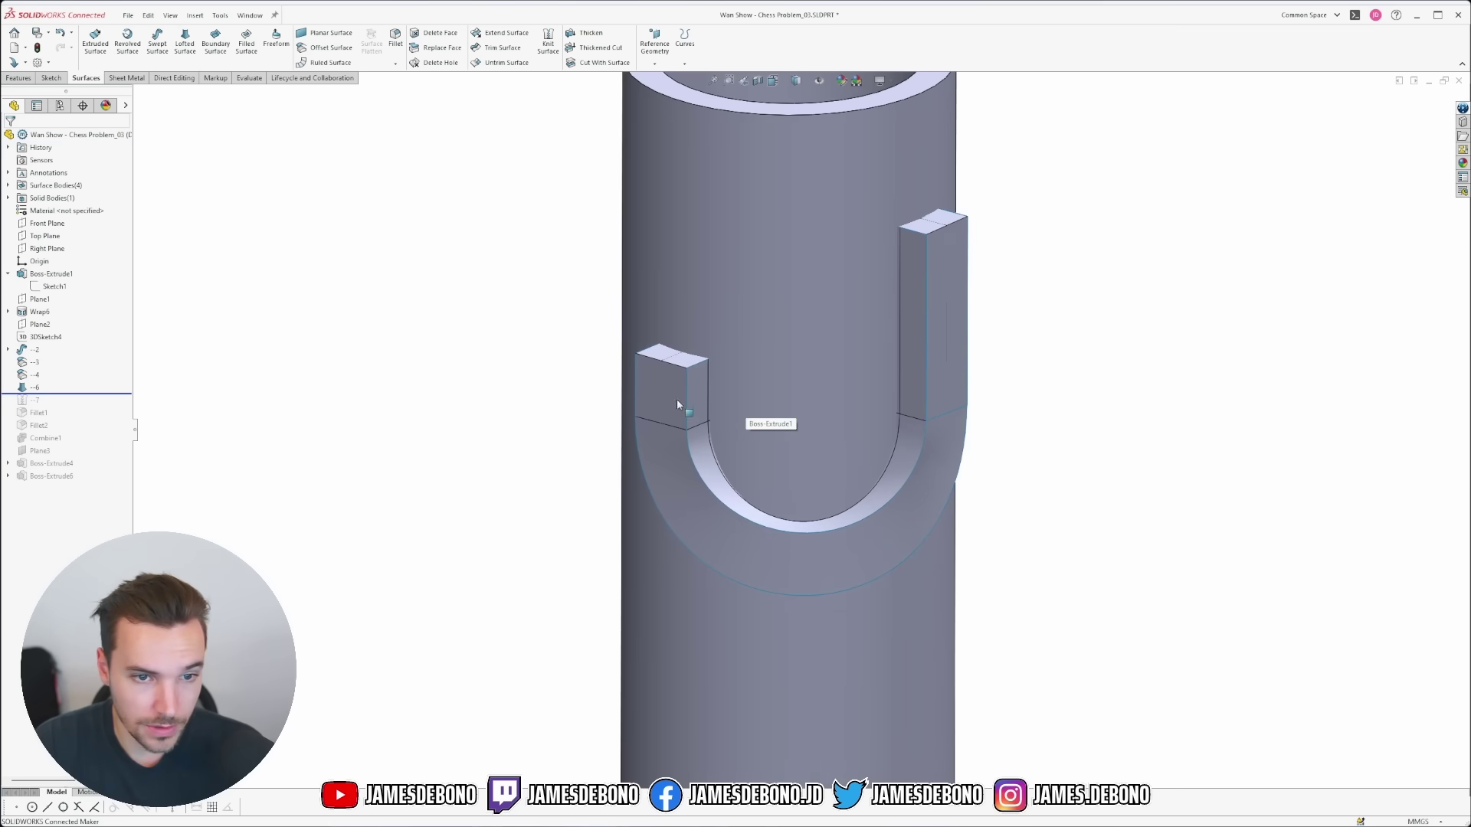
middle_drag(674, 398, 594, 390)
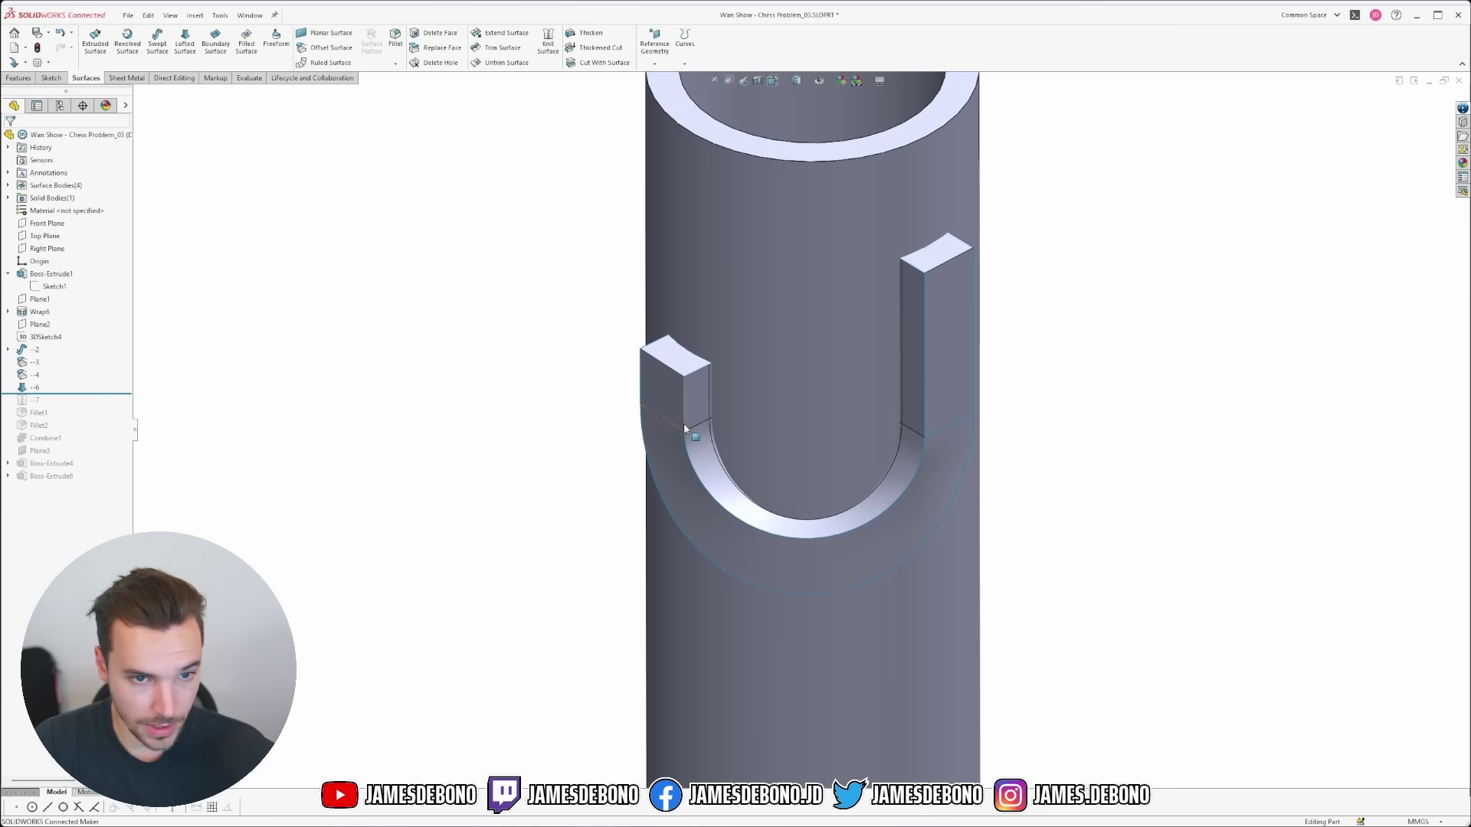
middle_drag(678, 426, 801, 291)
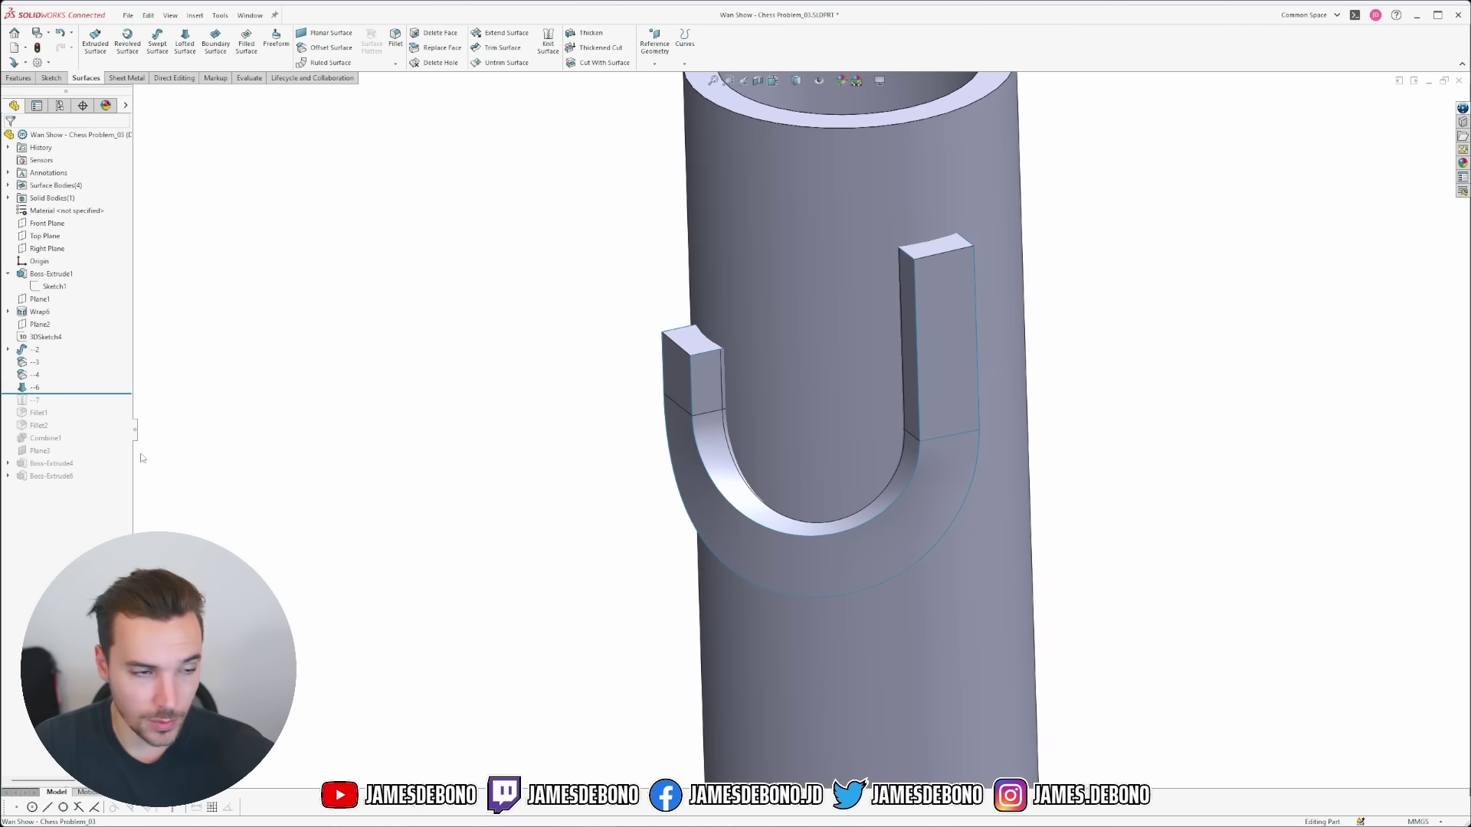
drag(113, 394, 113, 408)
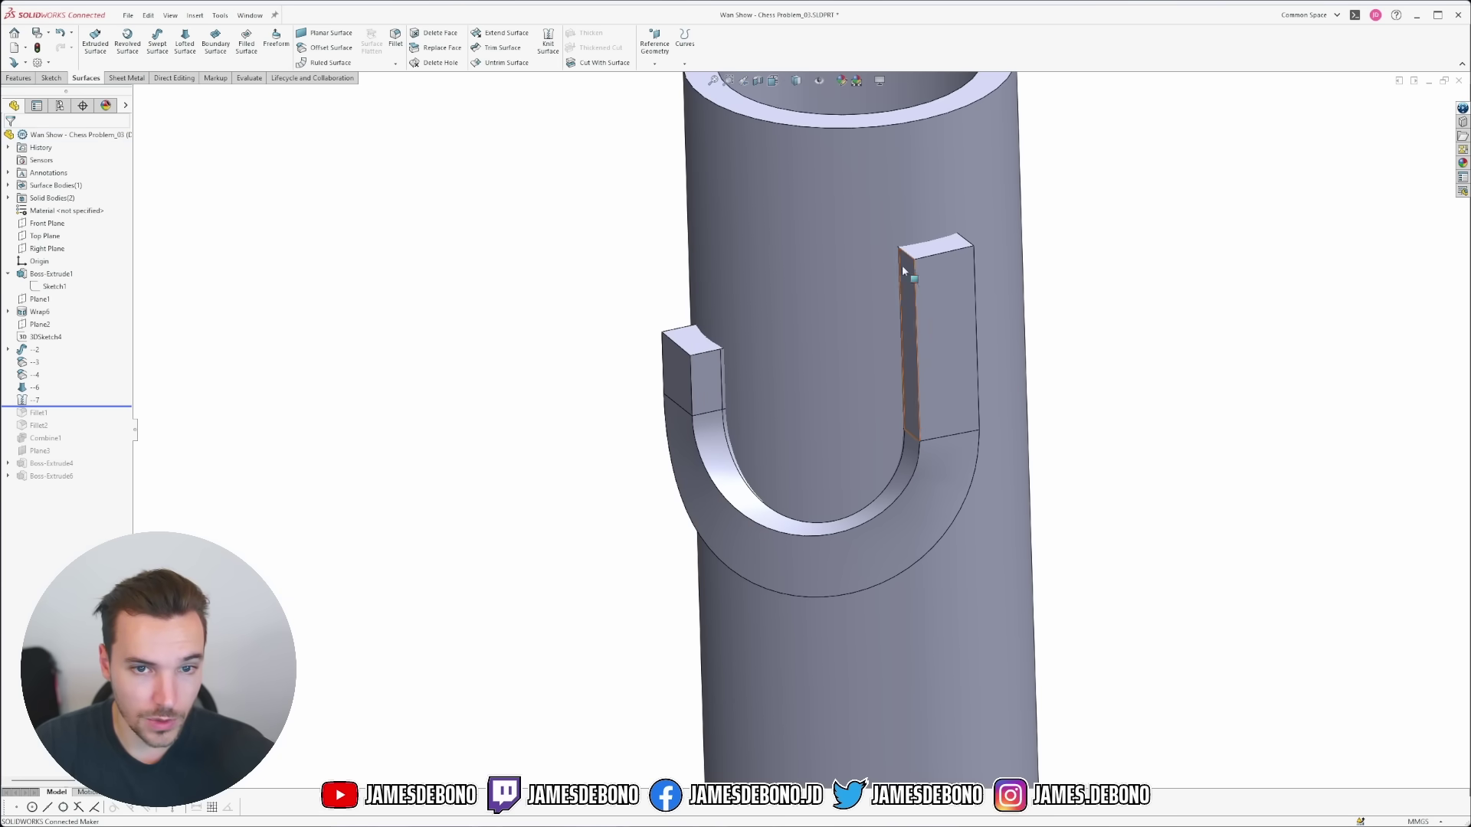
drag(97, 406, 91, 430)
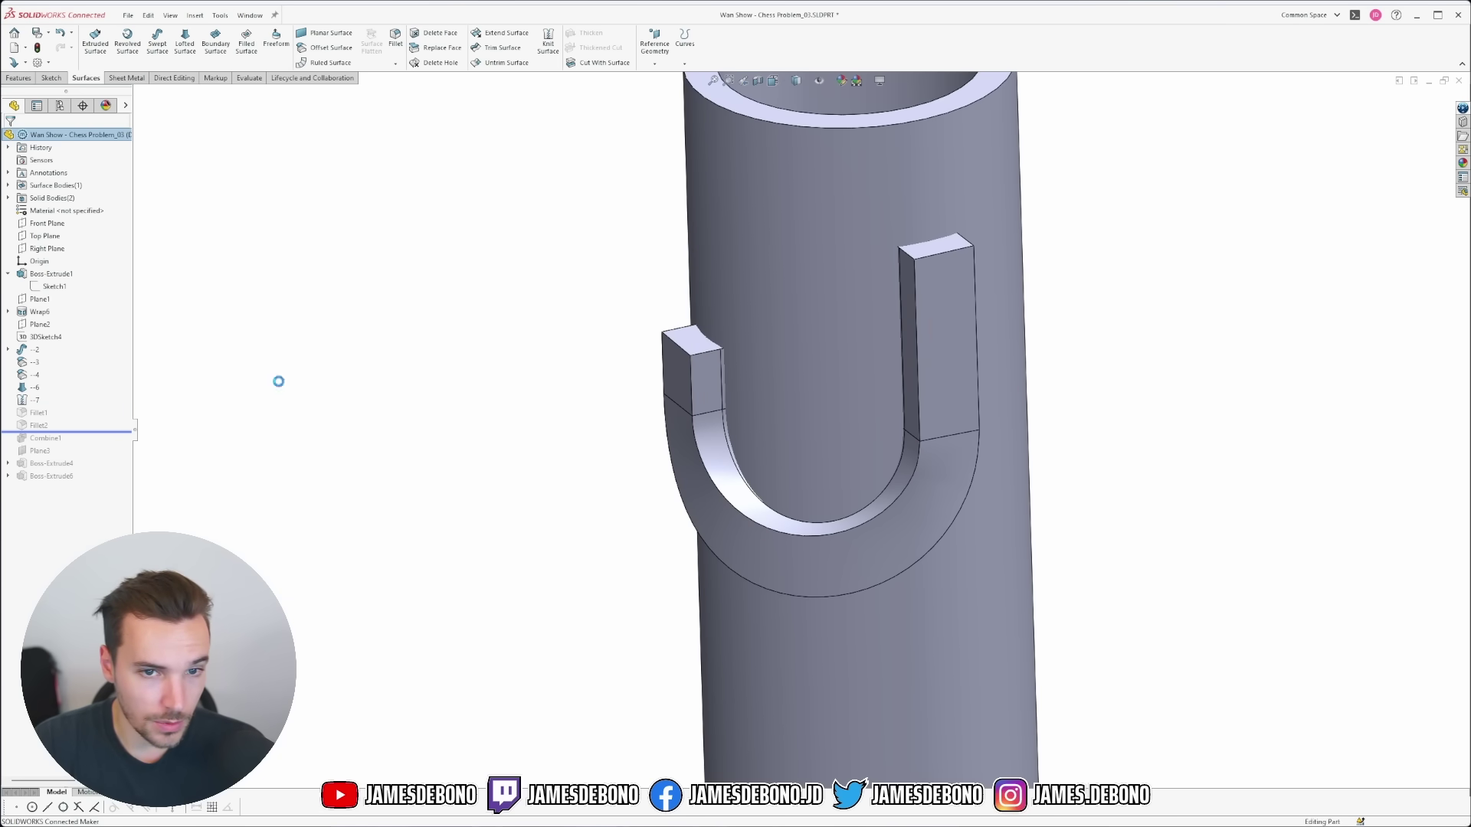
Open Fillet1's definition, review the center and side face sets rounding the block's short end, and cancel the edit.
click(30, 415)
click(38, 379)
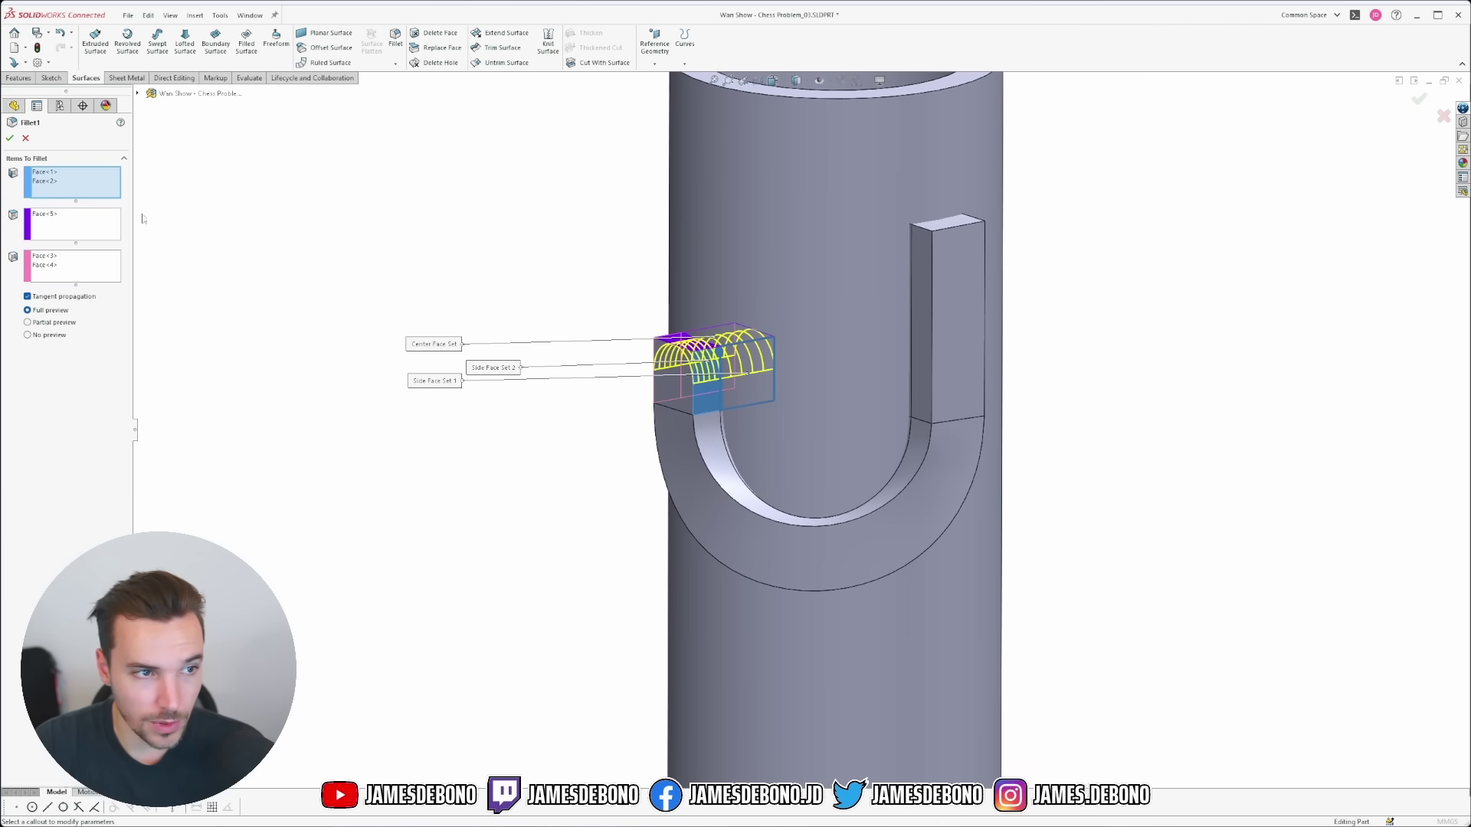
middle_drag(812, 362, 519, 296)
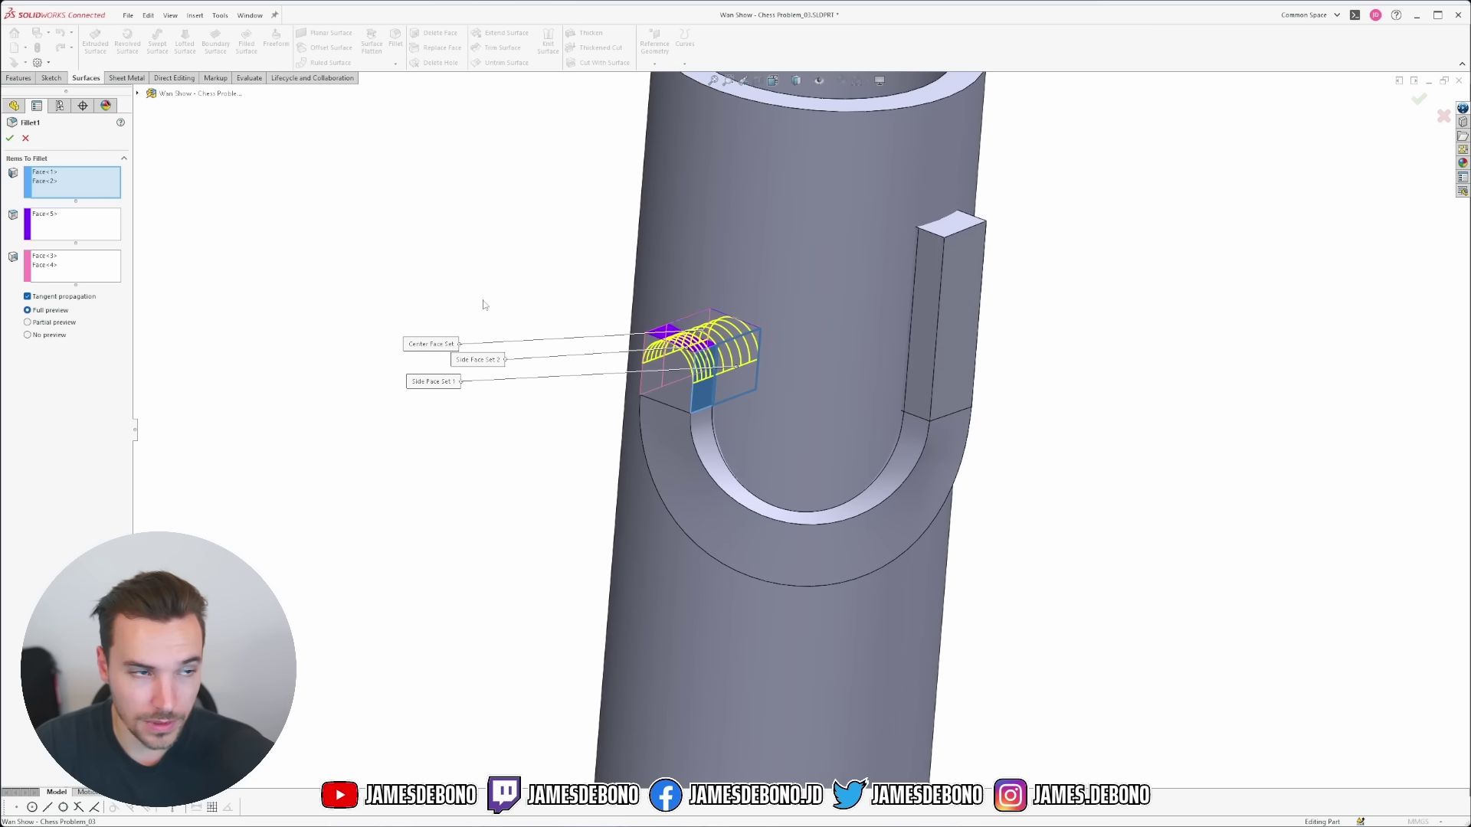
click(25, 138)
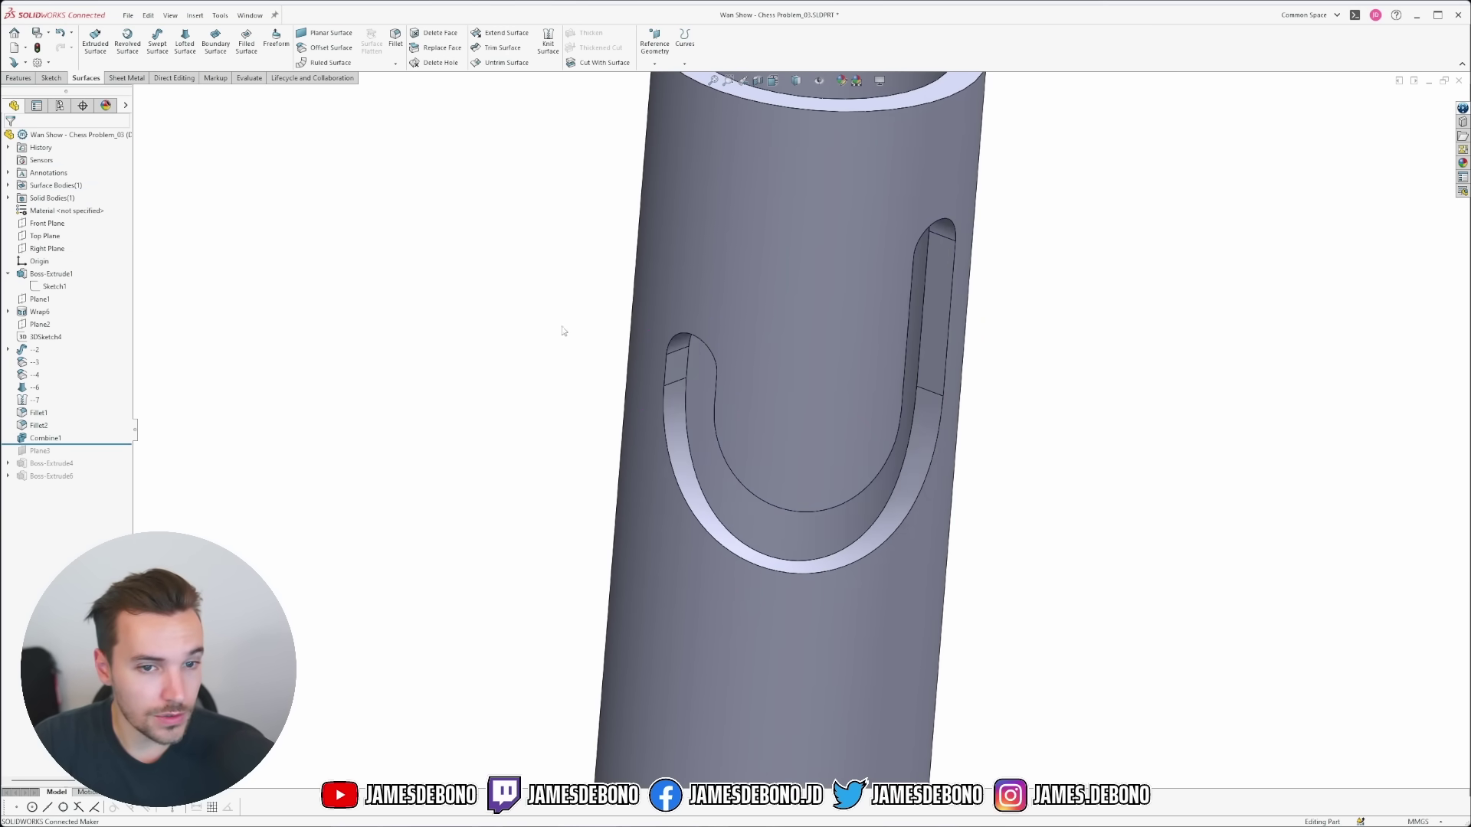
Roll the history forward past Combine1 to the end of the tree, restoring both pin extrusions.
mouse_move(564, 328)
middle_down()
mouse_move(519, 240)
mouse_move(506, 289)
mouse_move(520, 244)
mouse_move(558, 332)
mouse_move(549, 319)
middle_up()
middle_drag(836, 323, 738, 410)
scroll(737, 409, up, 2)
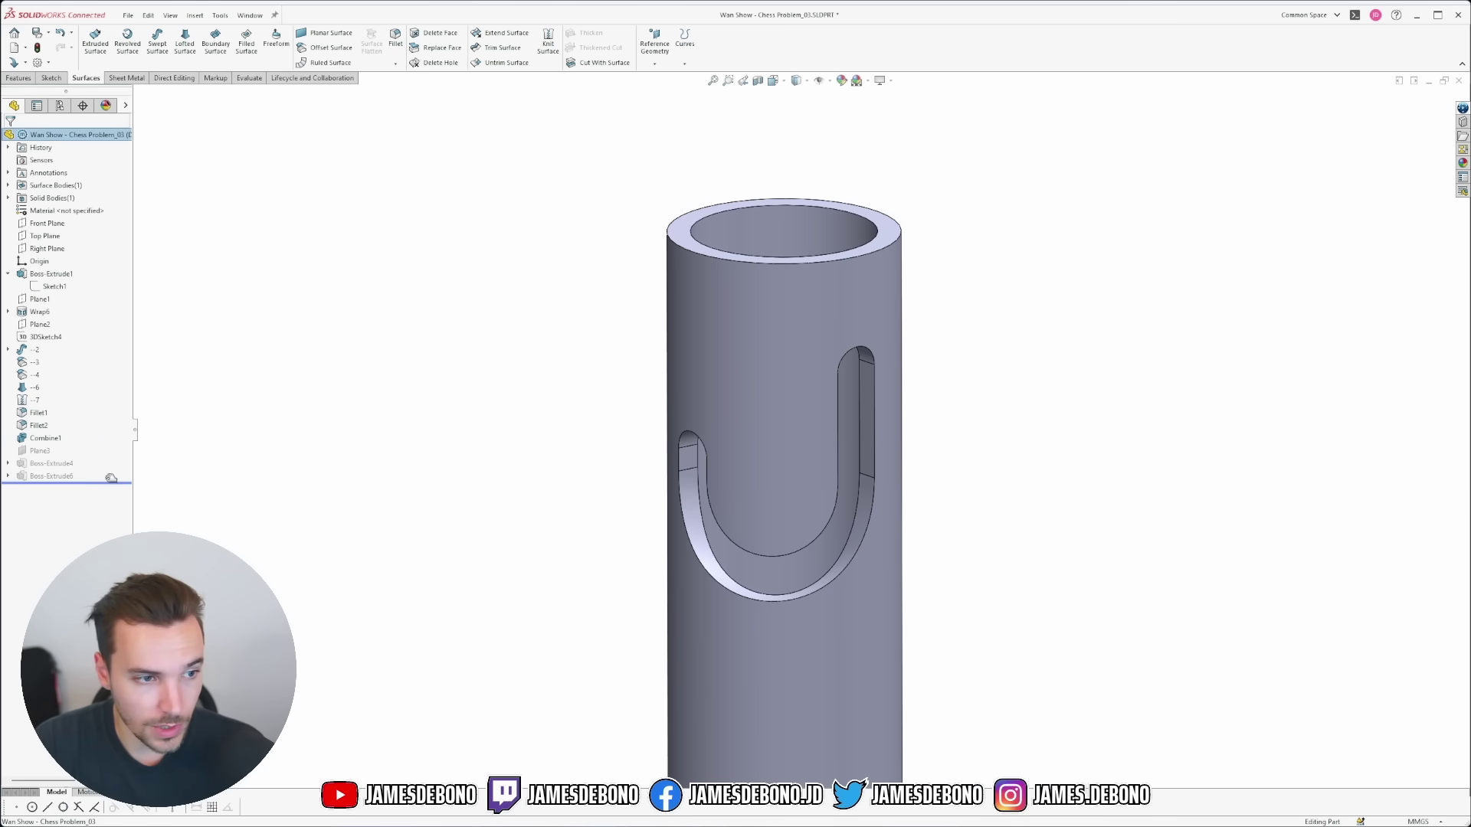
scroll(834, 590, down, 5)
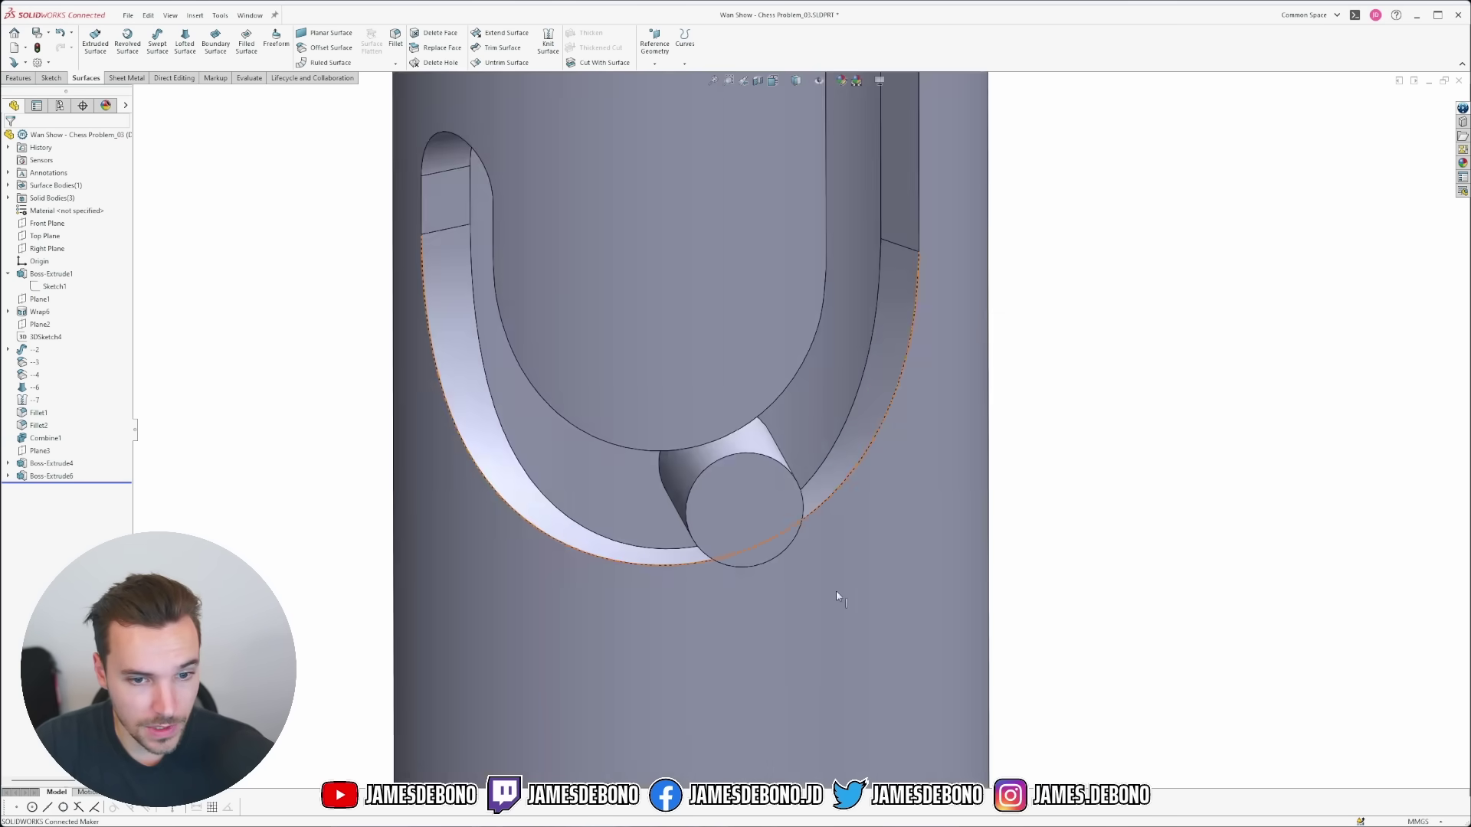
Examine how the pin at the slot's bend contacts the slot walls, from the front and in close-up.
click(743, 406)
middle_drag(743, 407, 695, 521)
scroll(700, 398, down, 3)
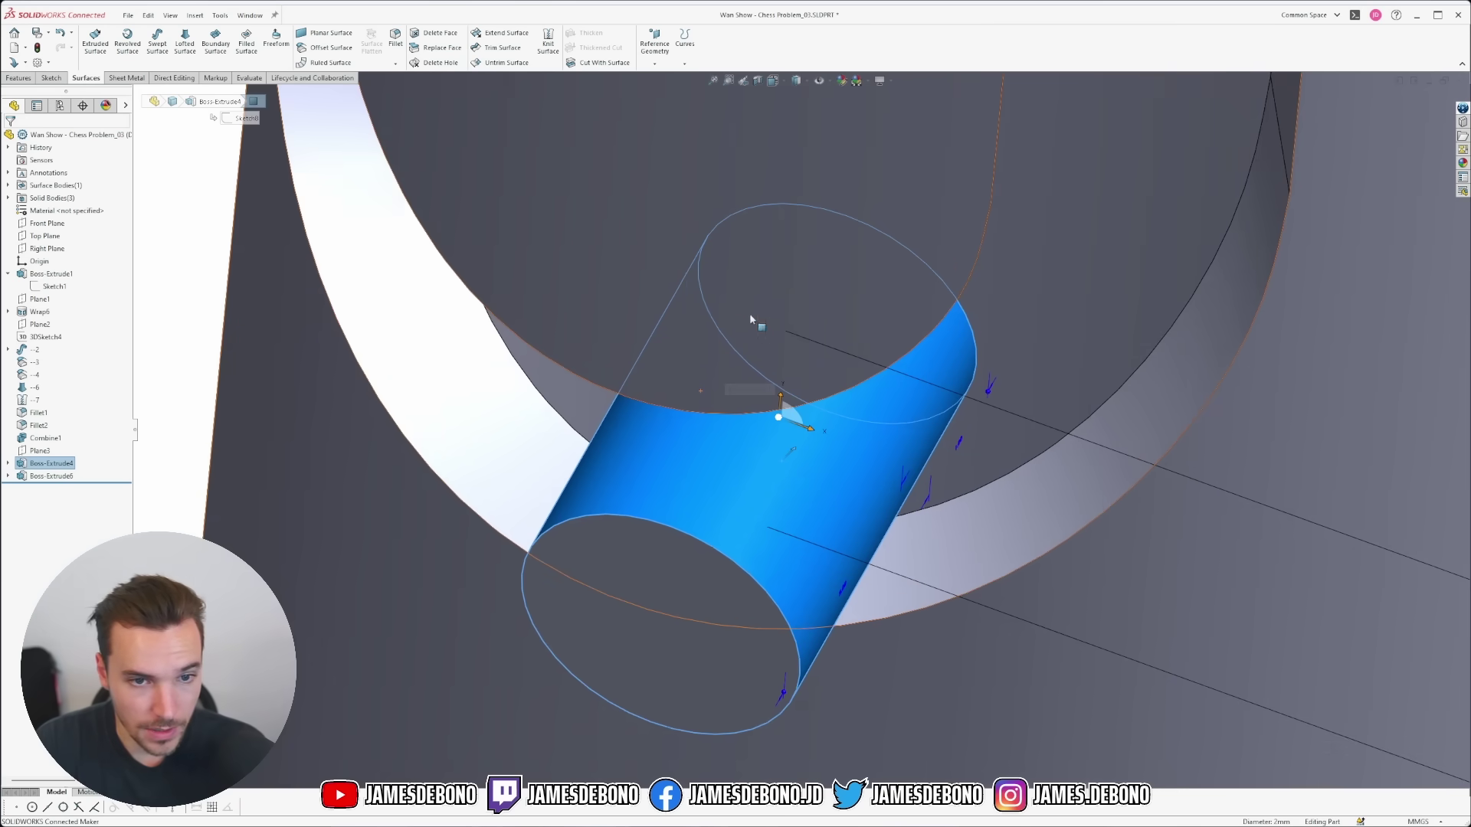
scroll(797, 435, up, 3)
middle_drag(821, 581, 703, 461)
scroll(814, 365, down, 5)
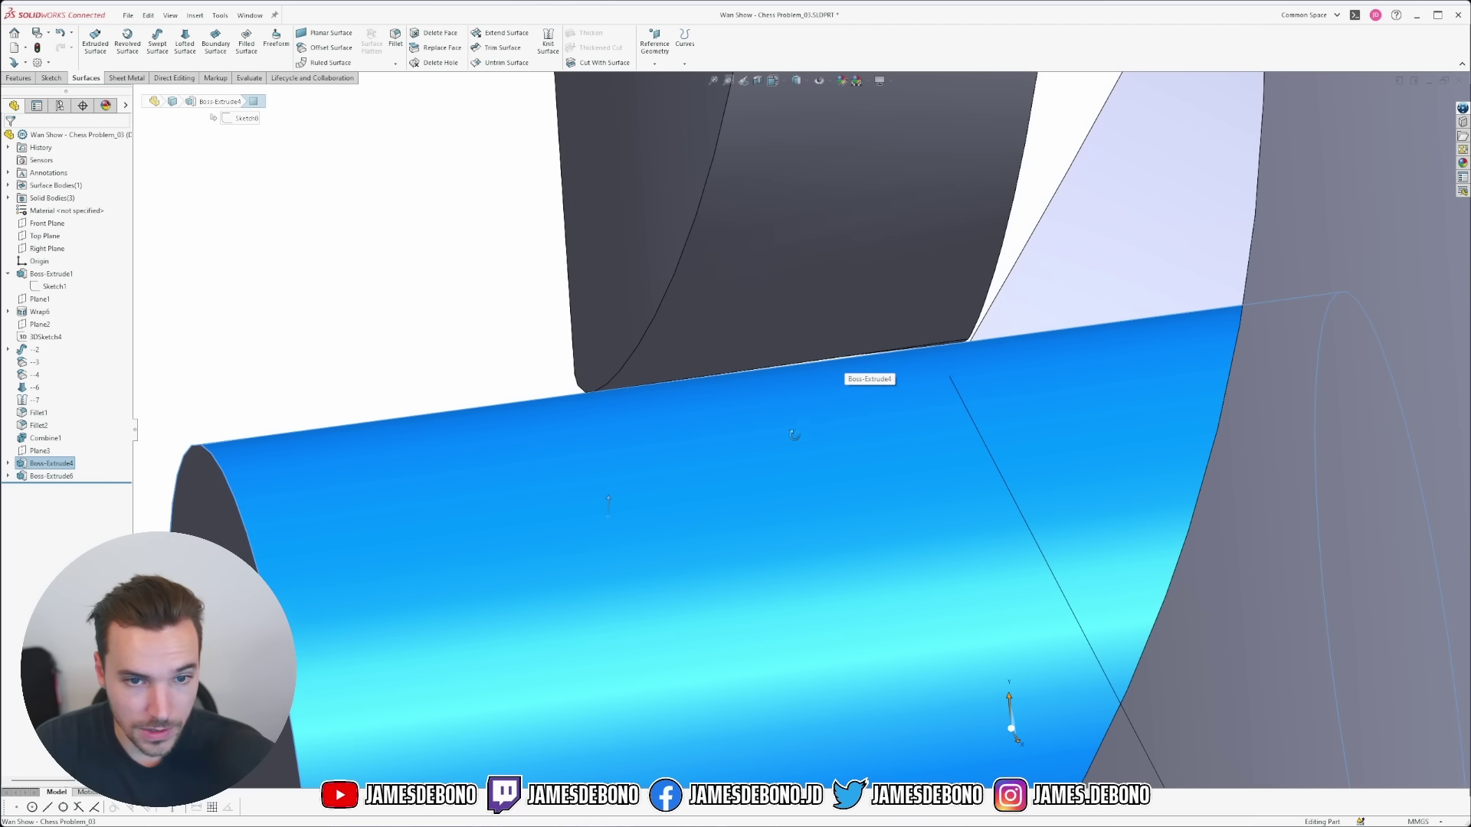
middle_drag(794, 434, 774, 368)
scroll(847, 459, up, 5)
scroll(773, 367, up, 3)
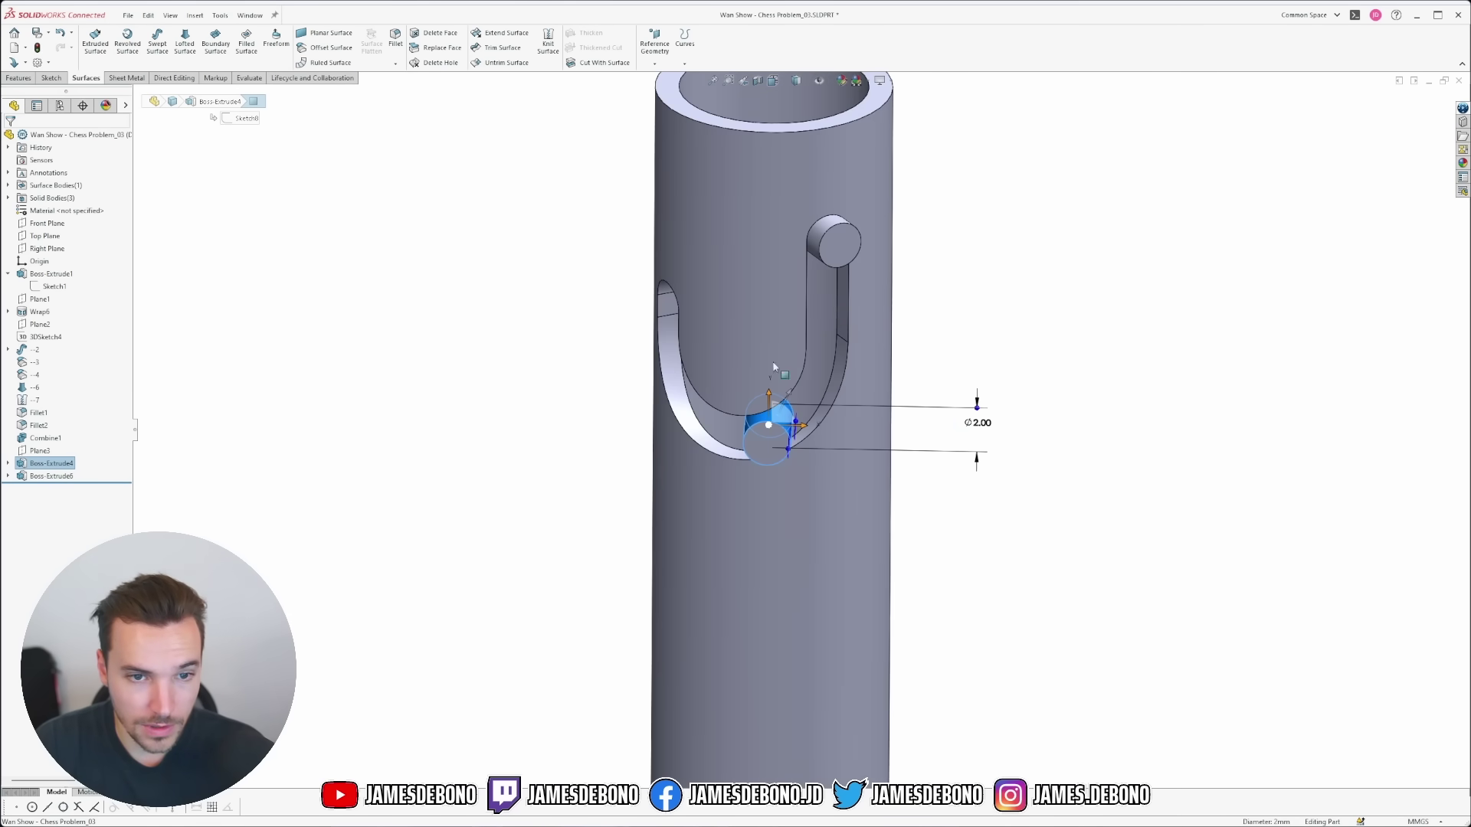
scroll(823, 279, down, 2)
key(Escape)
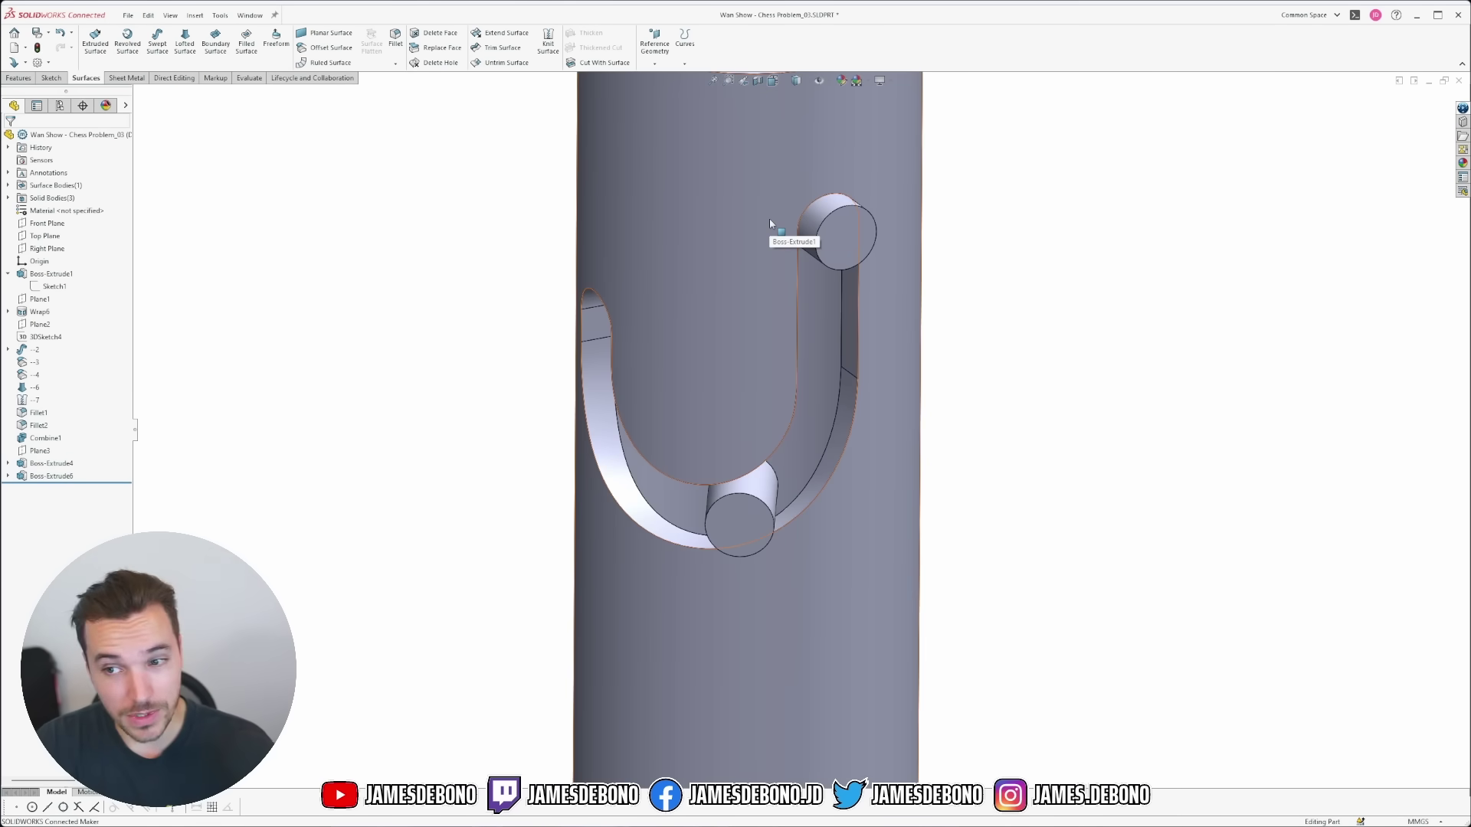
Examine how the pin at the upper end of the slot's long leg fits the rounded slot end.
scroll(802, 278, up, 2)
scroll(805, 290, down, 4)
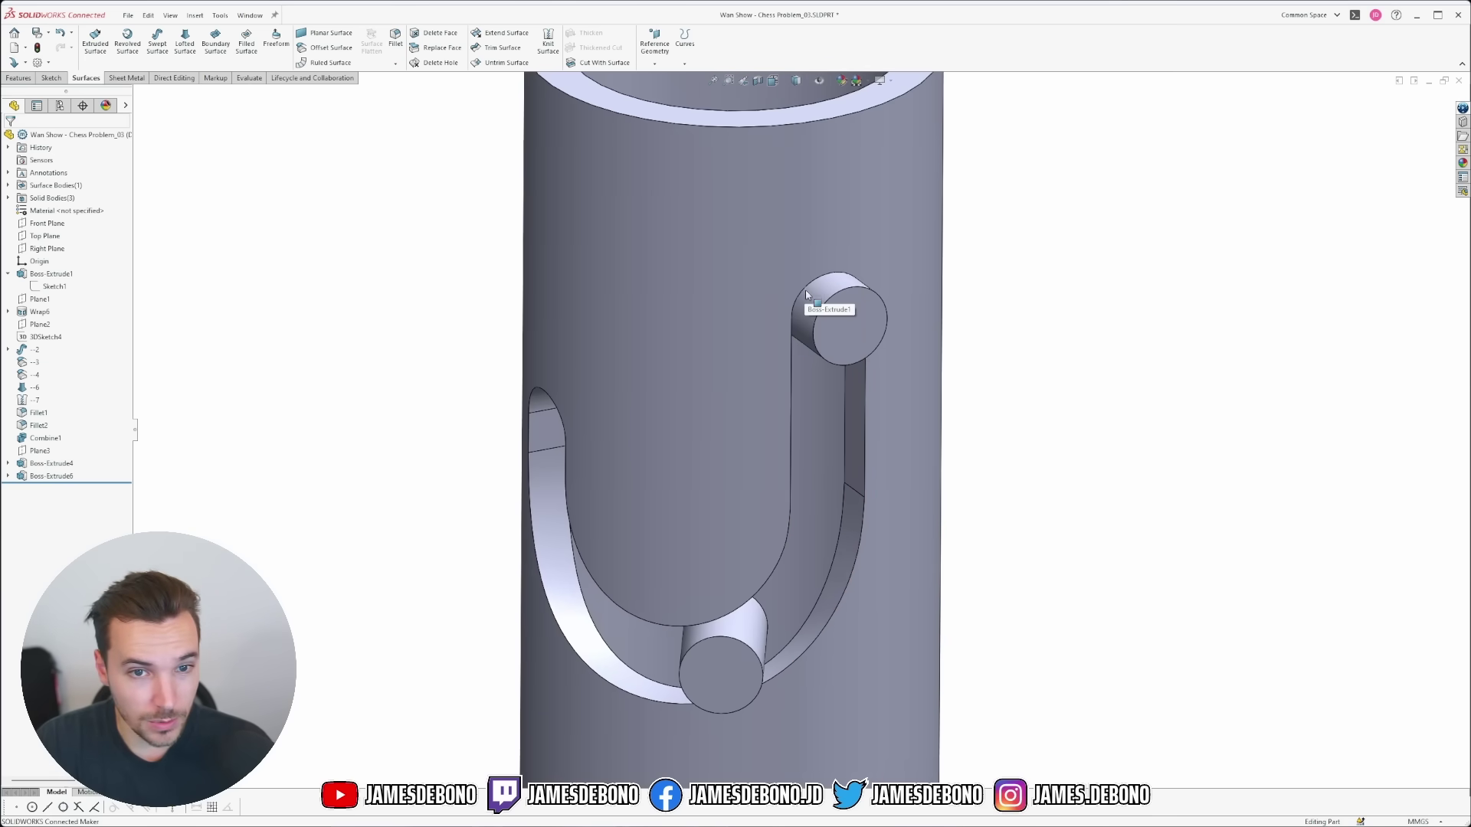
scroll(786, 337, up, 2)
middle_drag(783, 345, 820, 365)
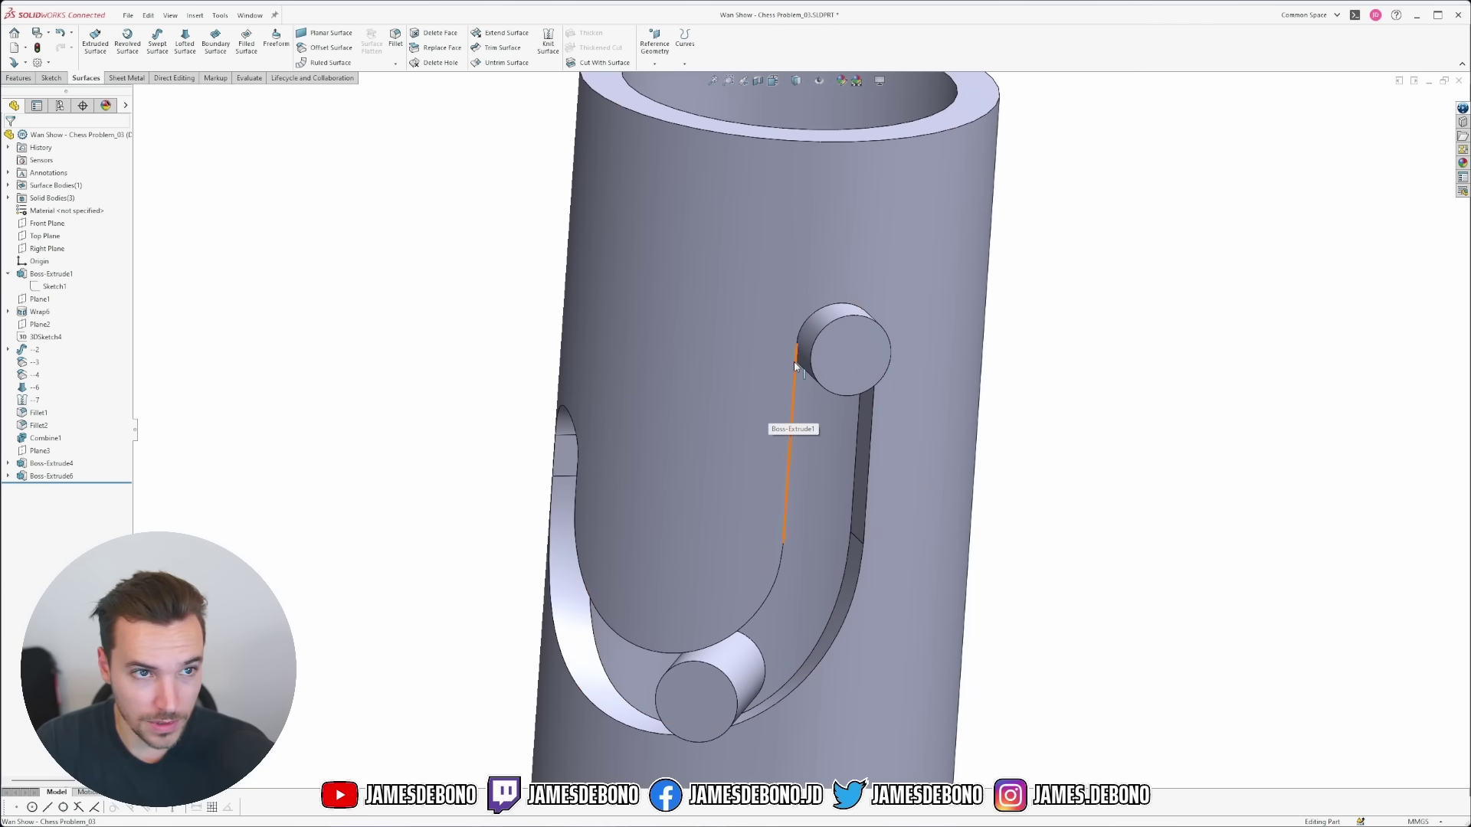
middle_drag(815, 429, 812, 322)
scroll(806, 303, up, 5)
click(737, 304)
scroll(772, 421, down, 5)
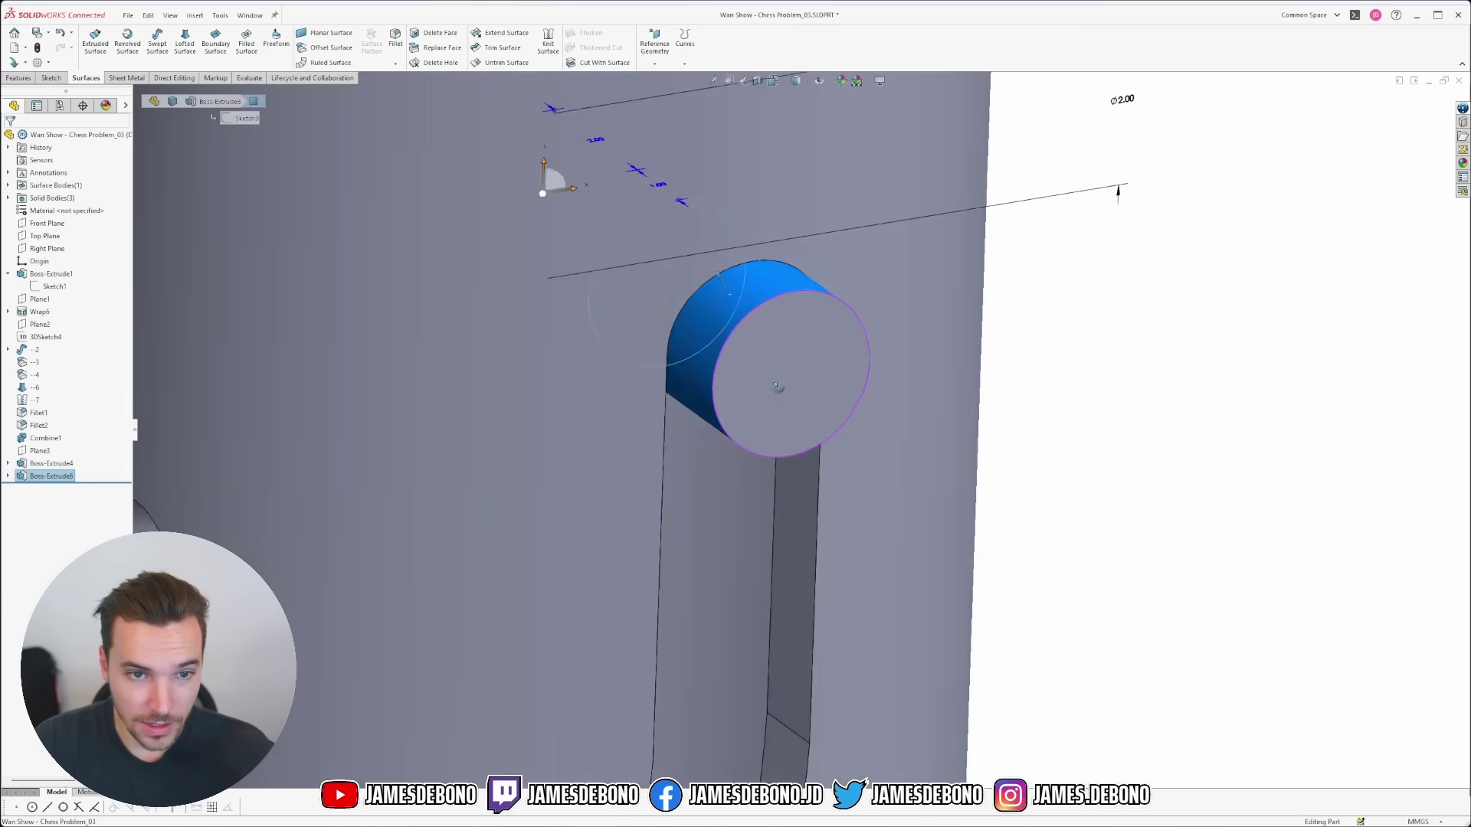
scroll(765, 521, up, 3)
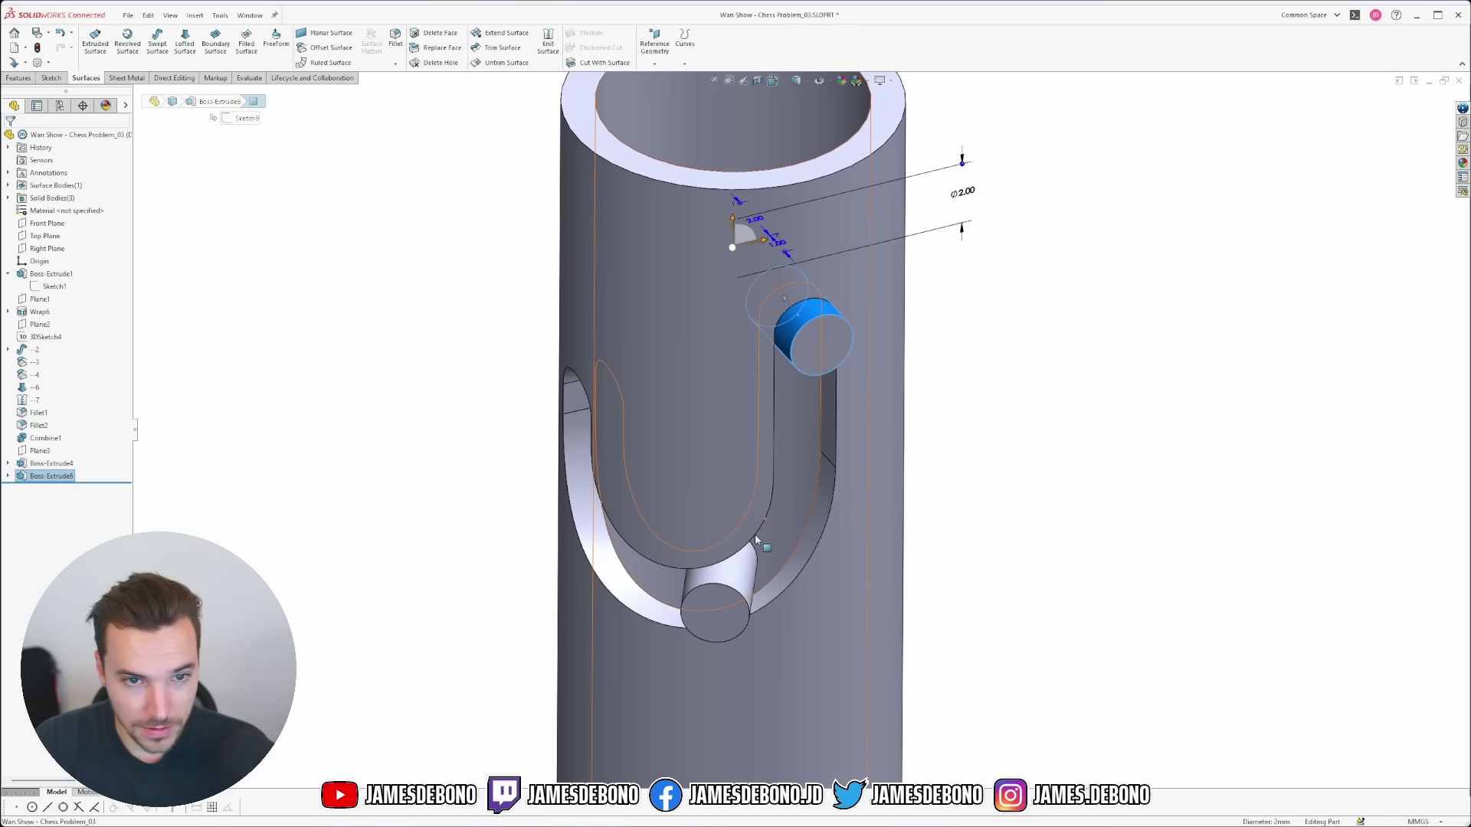
click(1068, 471)
mouse_move(843, 453)
middle_down()
mouse_move(745, 406)
mouse_move(695, 355)
mouse_move(647, 364)
mouse_move(693, 372)
middle_up()
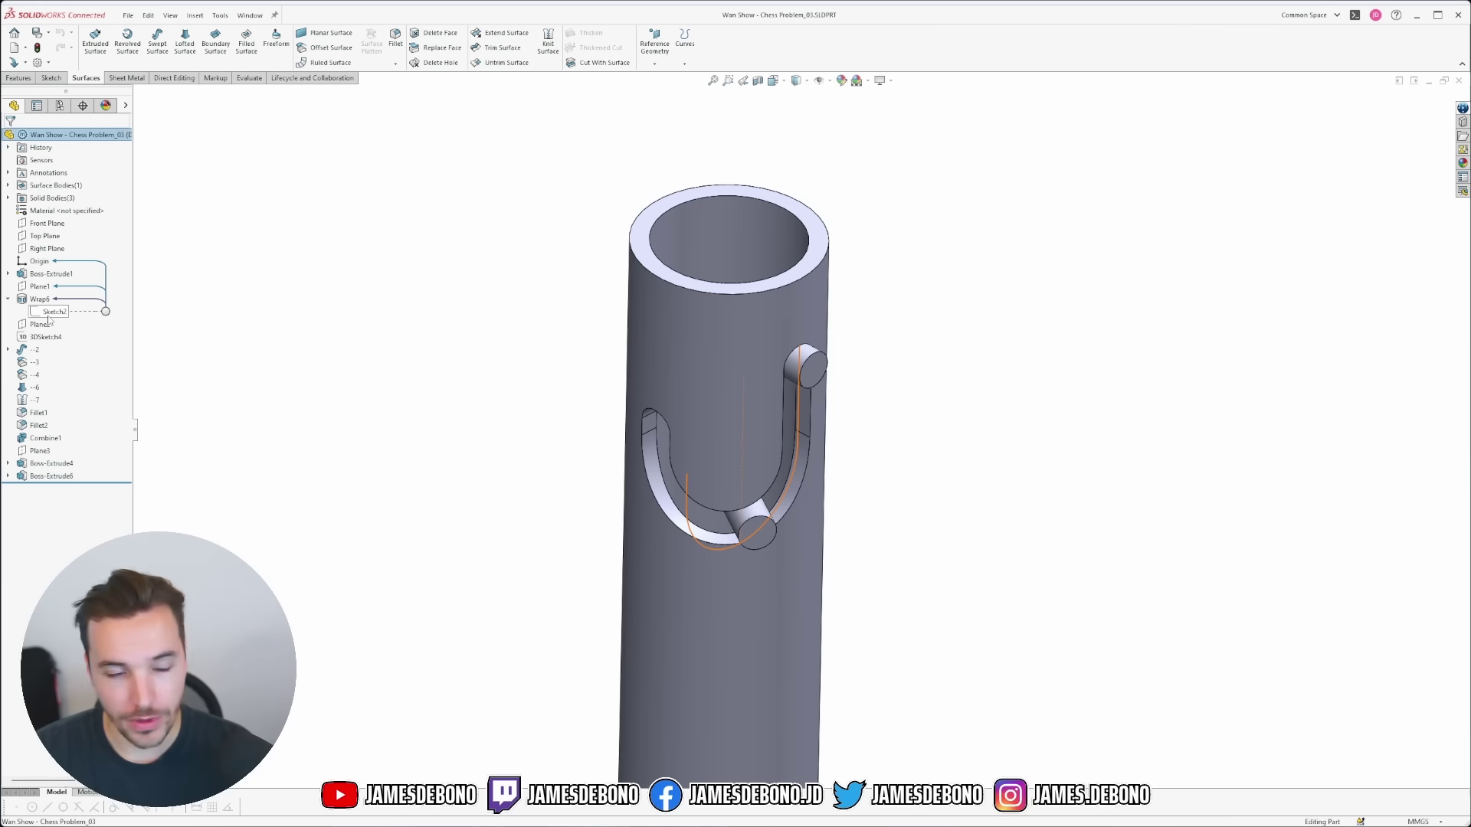
Open Wrap6's Sketch2, review the dimensions of the J-shaped path, and exit the sketch unchanged.
click(52, 312)
click(59, 283)
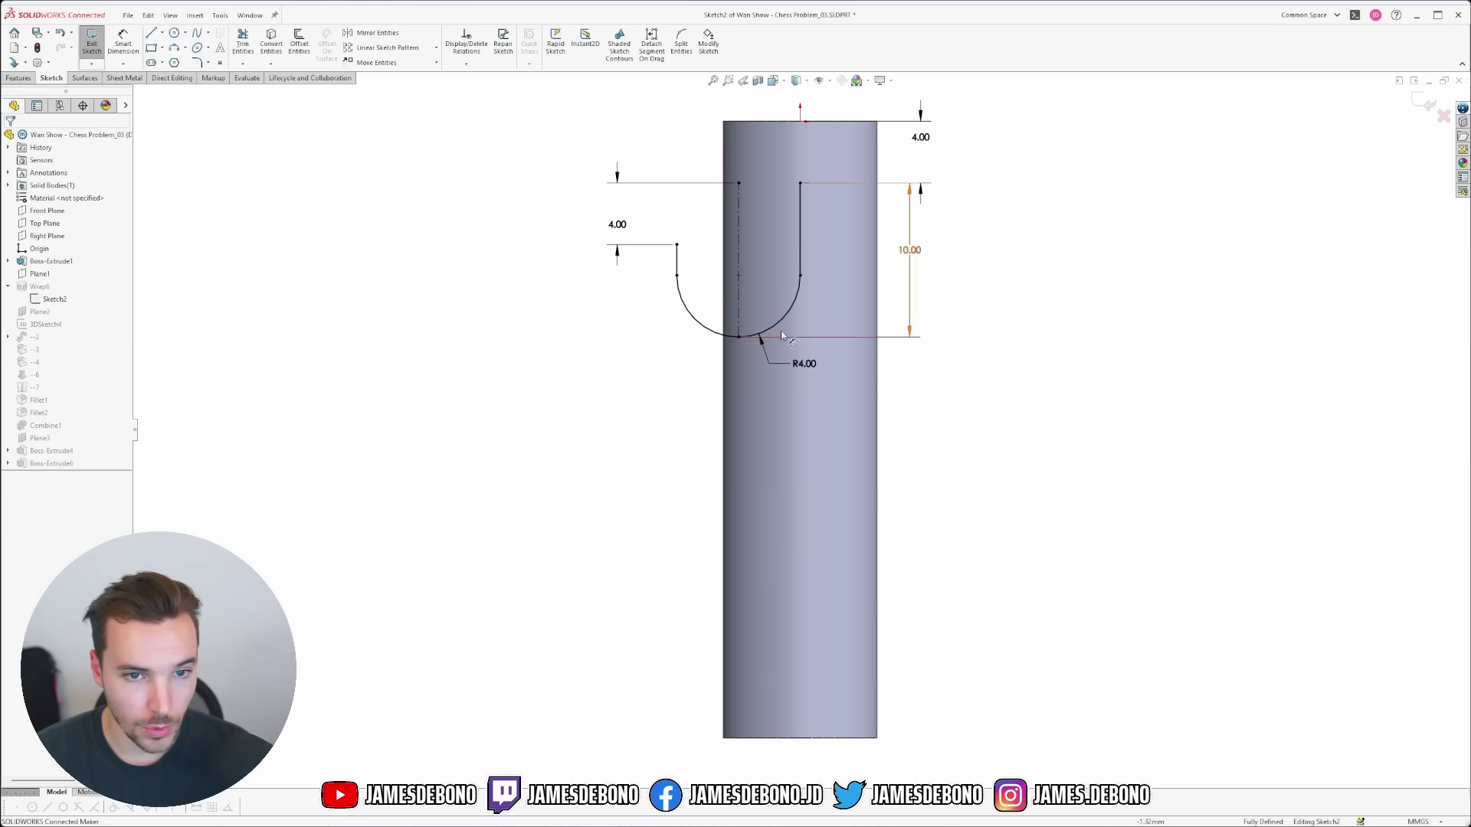
click(1426, 101)
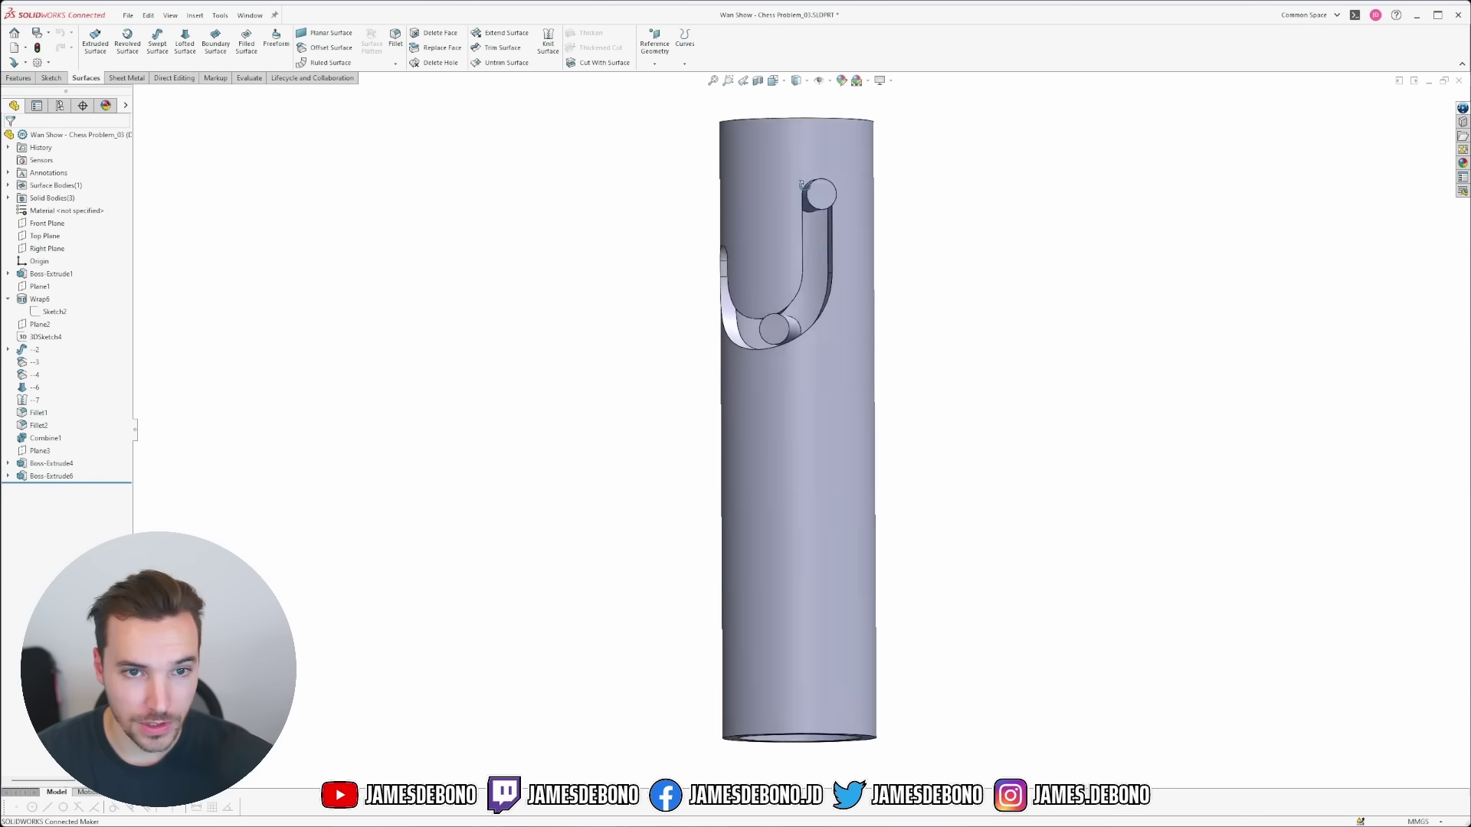
Open Boss-Extrude1's Sketch1 and draw a horizontal centerline from the origin to the outer circle, opposite the 10 mm dimension.
click(9, 275)
click(50, 287)
click(66, 255)
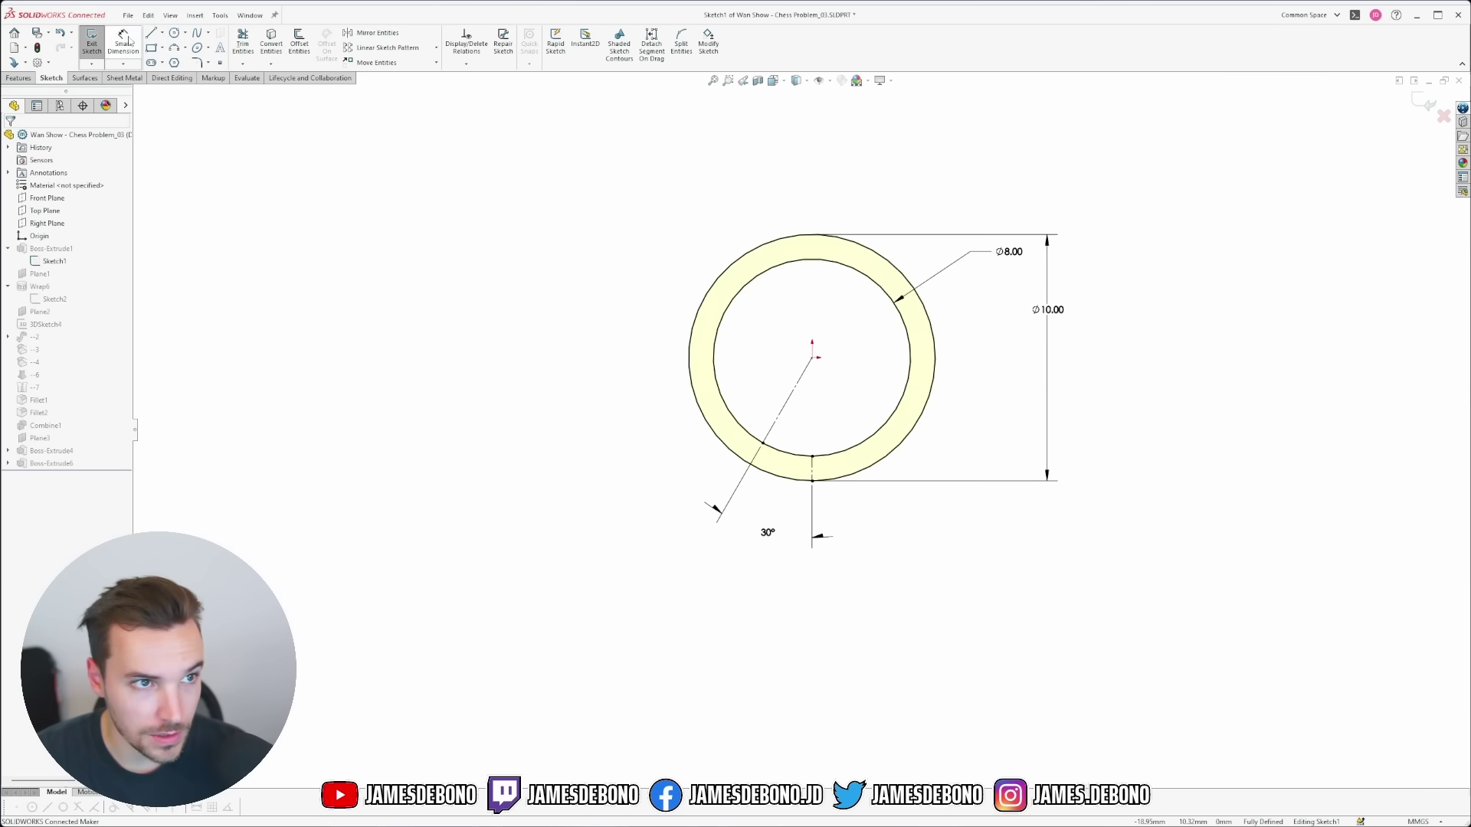
click(162, 33)
click(172, 63)
click(811, 358)
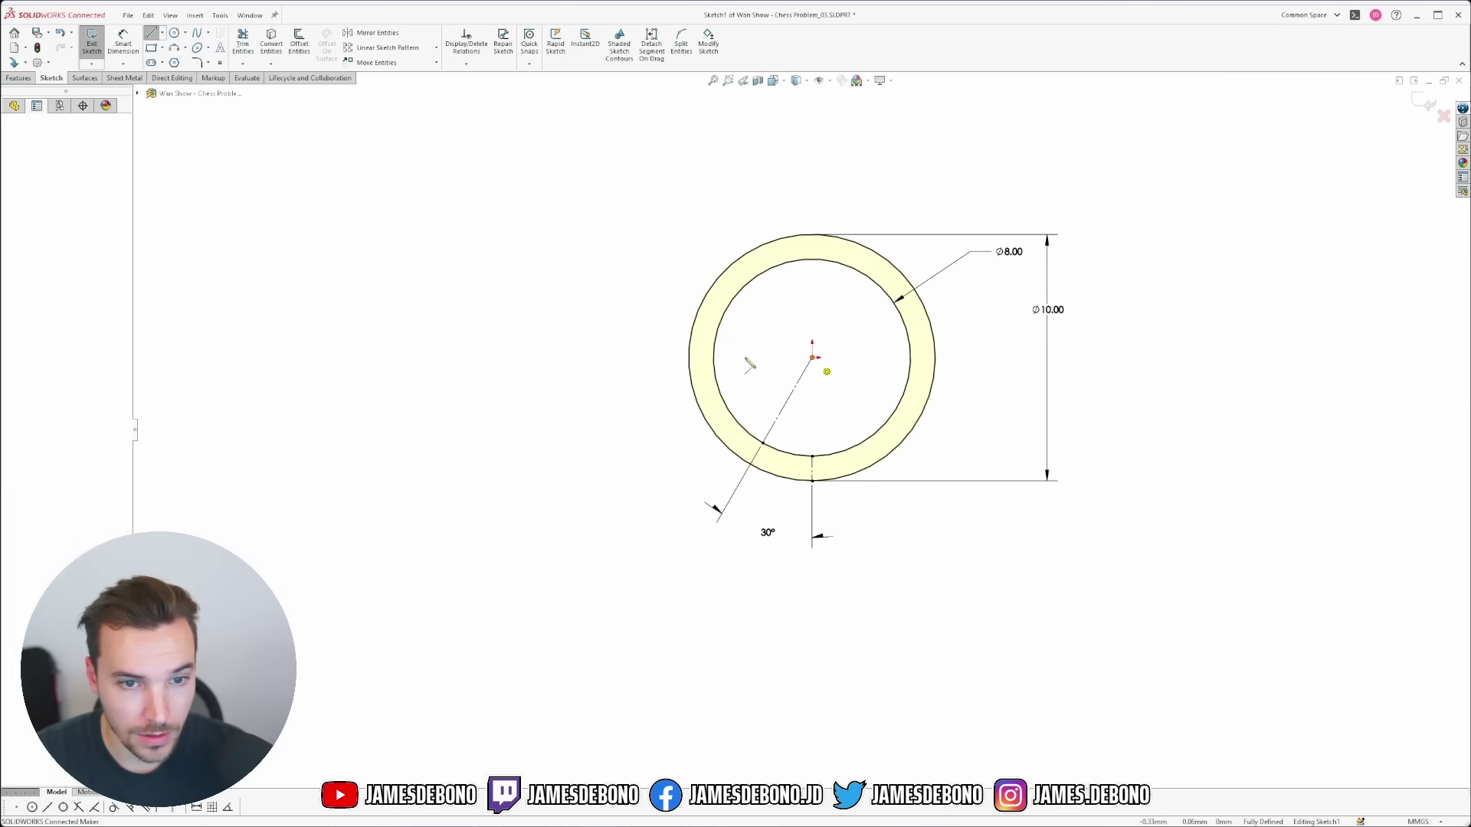
click(690, 358)
key(Escape)
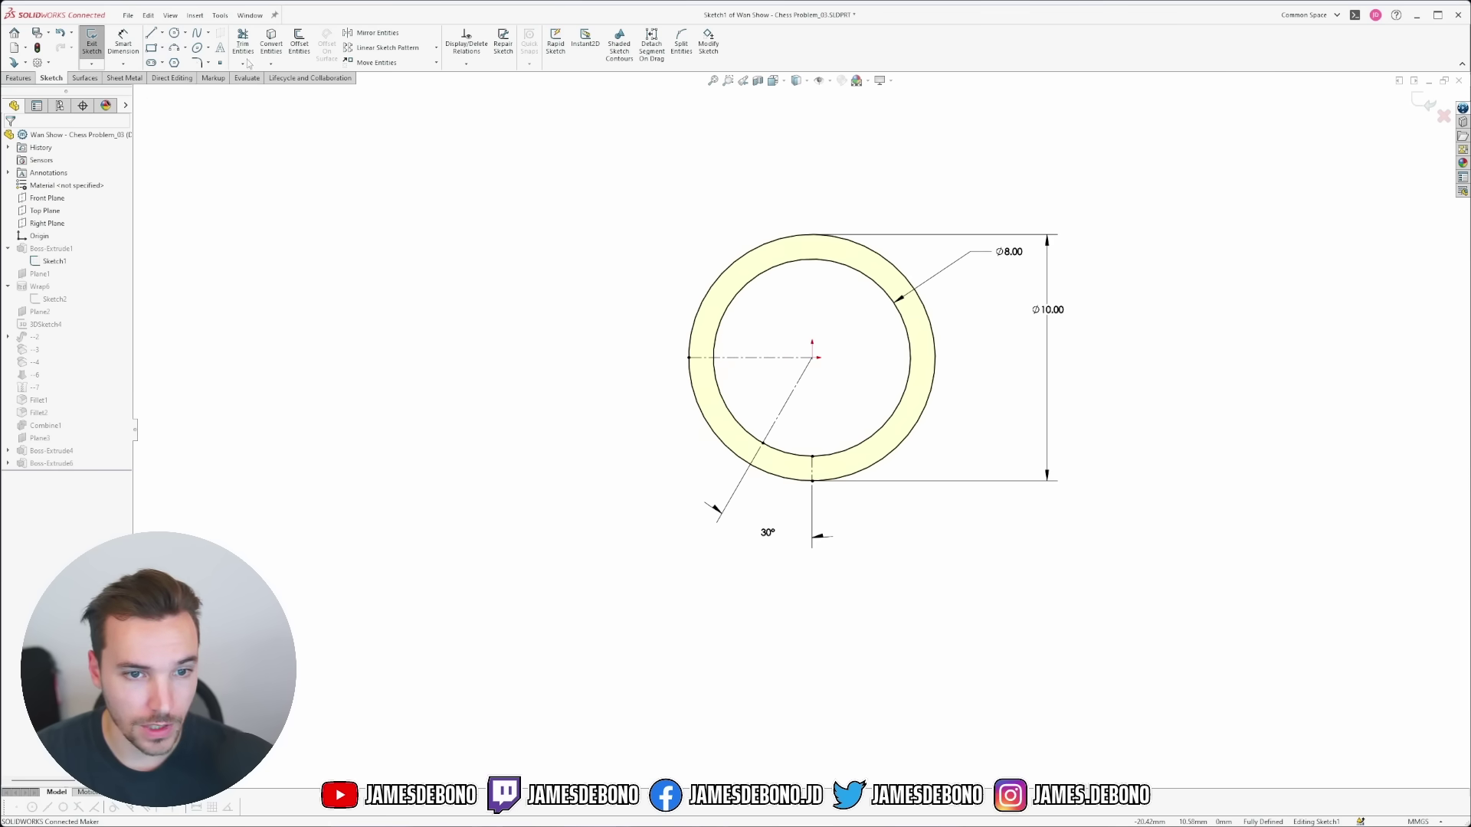
Sketch a three-point arc along the outer circle from the new centerline's end to the circle's lowest point.
click(176, 47)
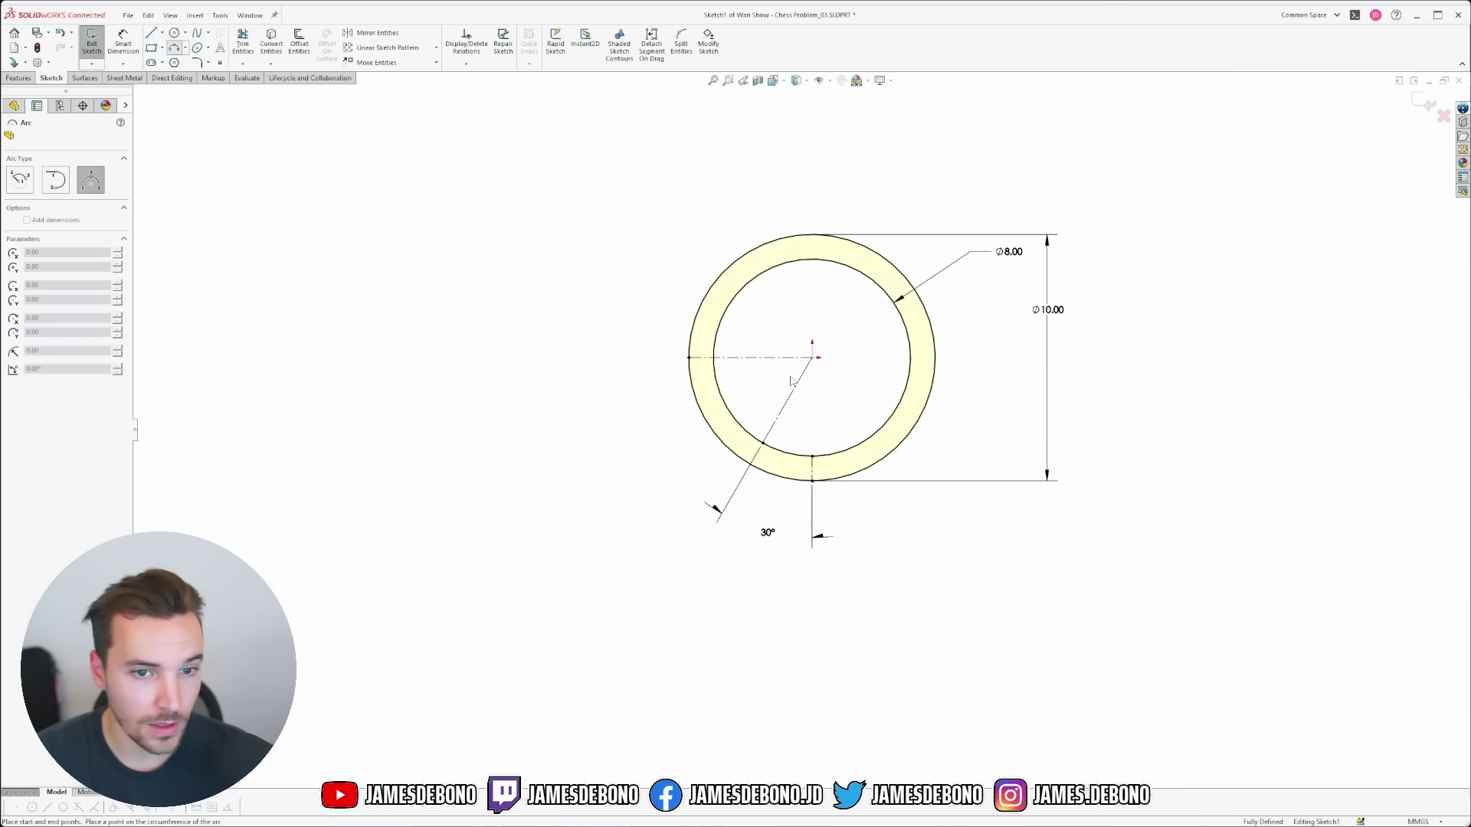
click(689, 357)
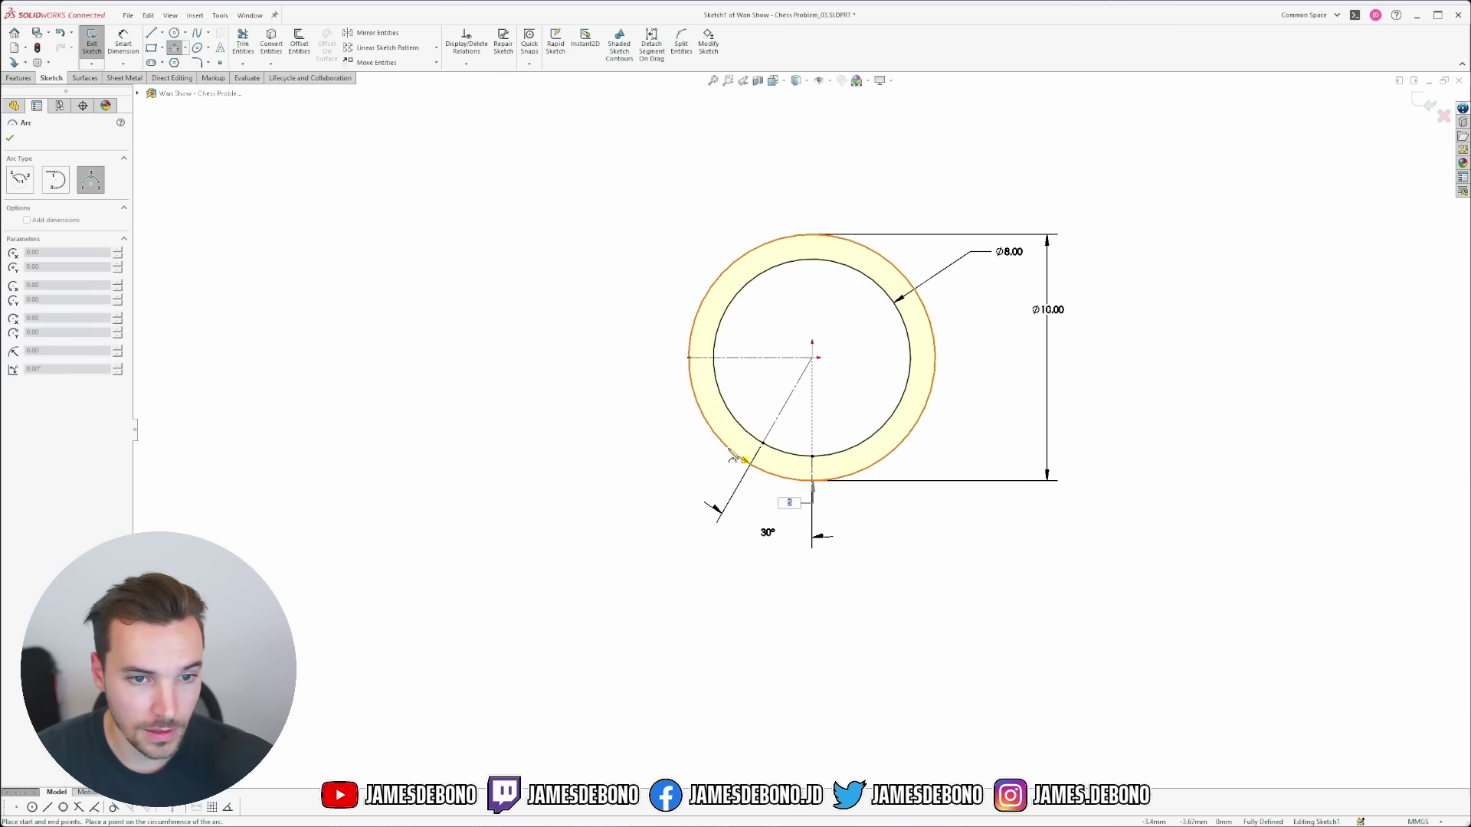
key(Escape)
Sketch a horizontal line from the circle's lowest point, extending outward past the side with the new centerline.
click(151, 32)
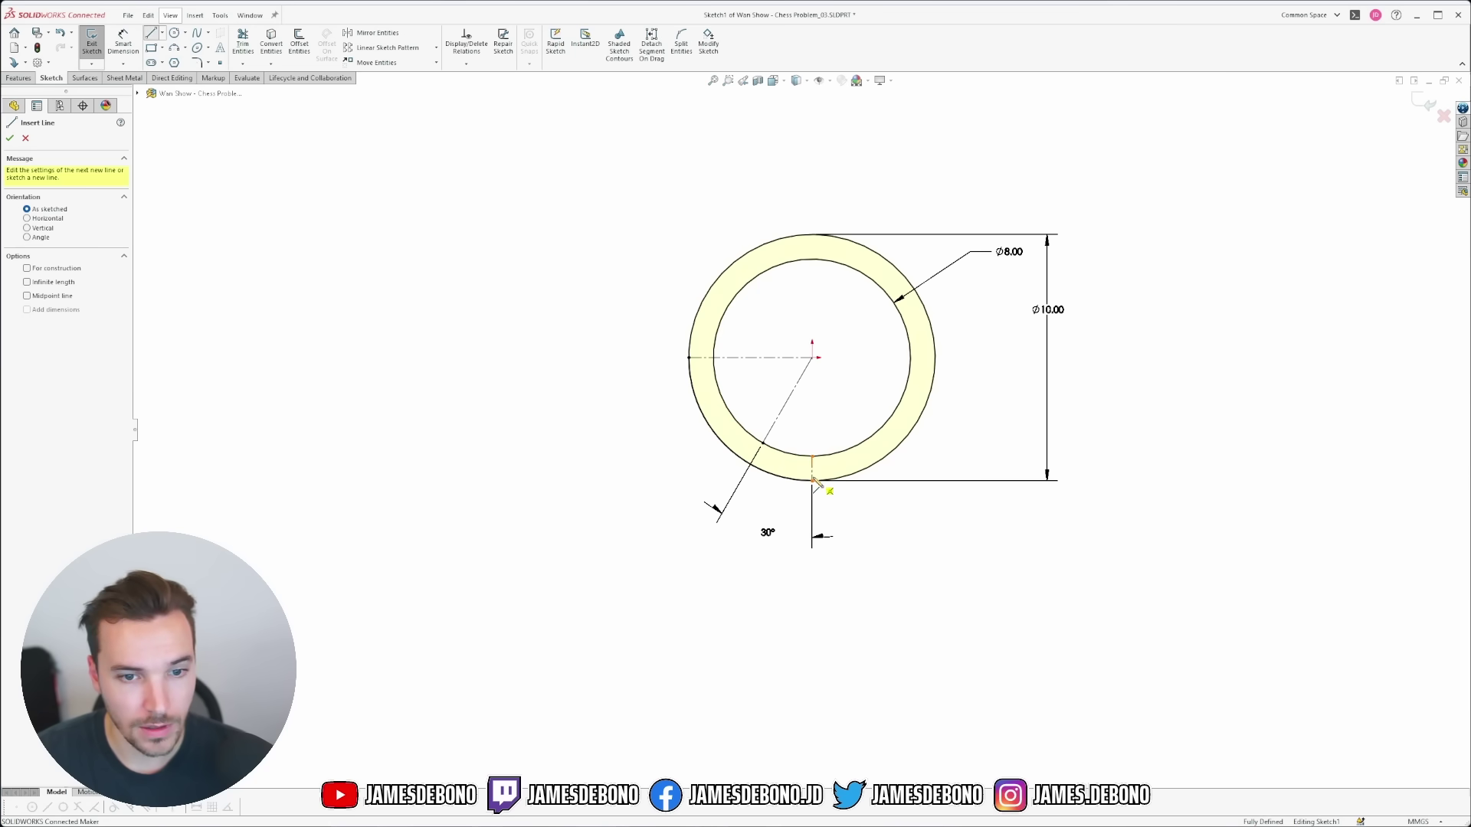
click(812, 481)
click(629, 481)
key(Escape)
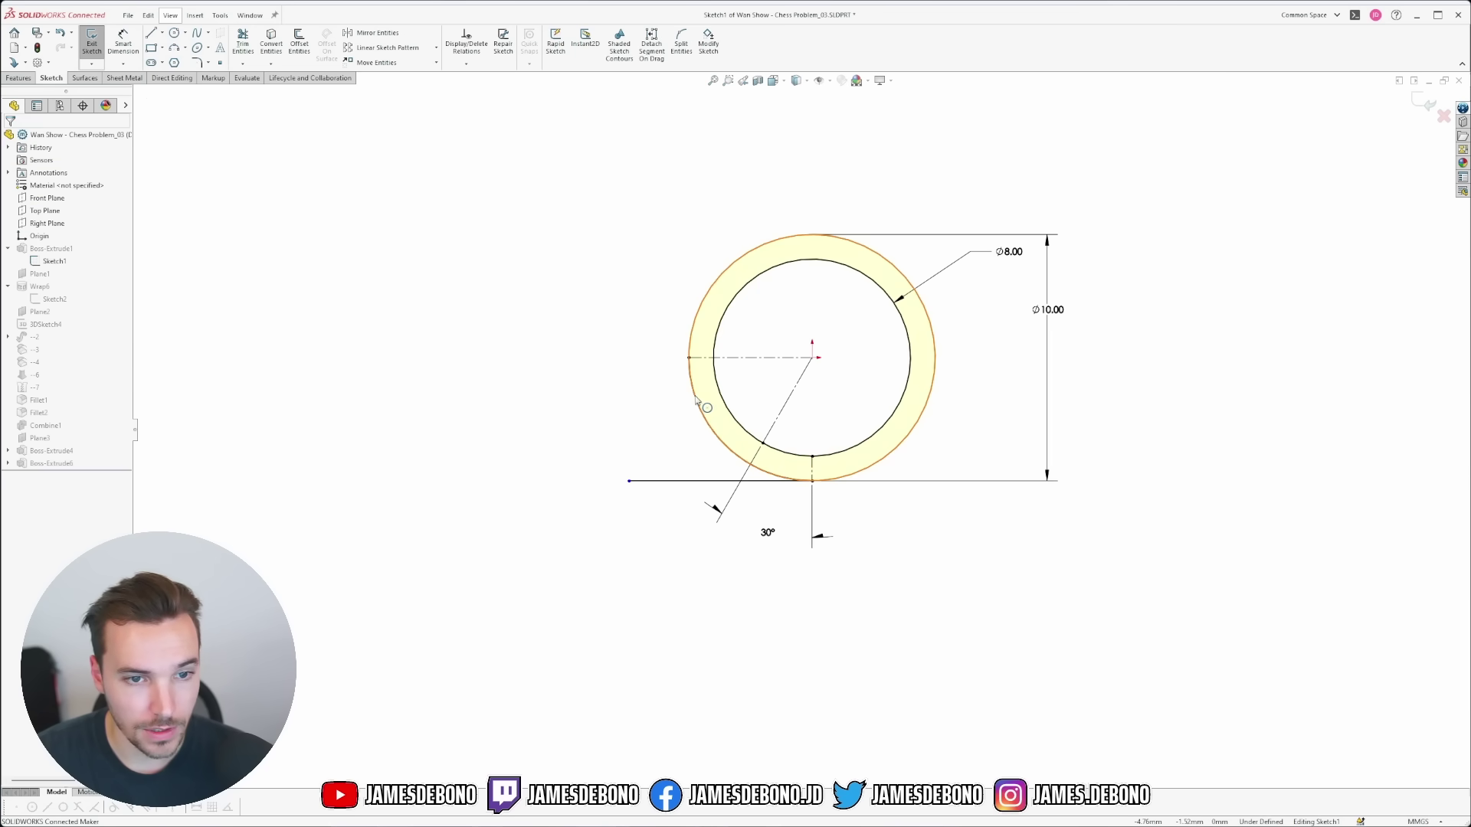
Make the quarter arc and horizontal line equal in curve length, set them as construction geometry, and rebuild the part.
right_click(695, 398)
click(705, 378)
click(742, 402)
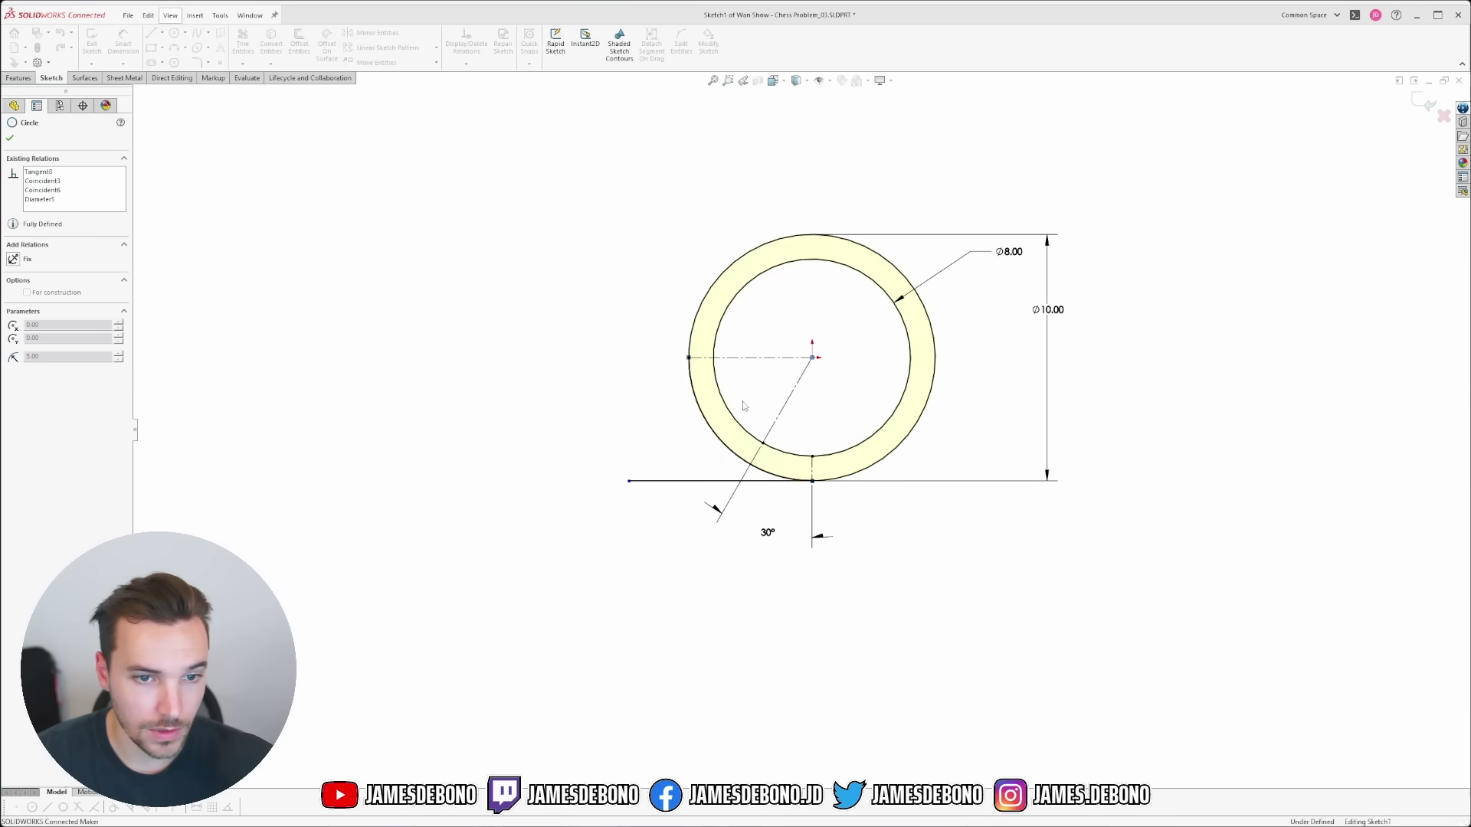
ctrl+click(665, 481)
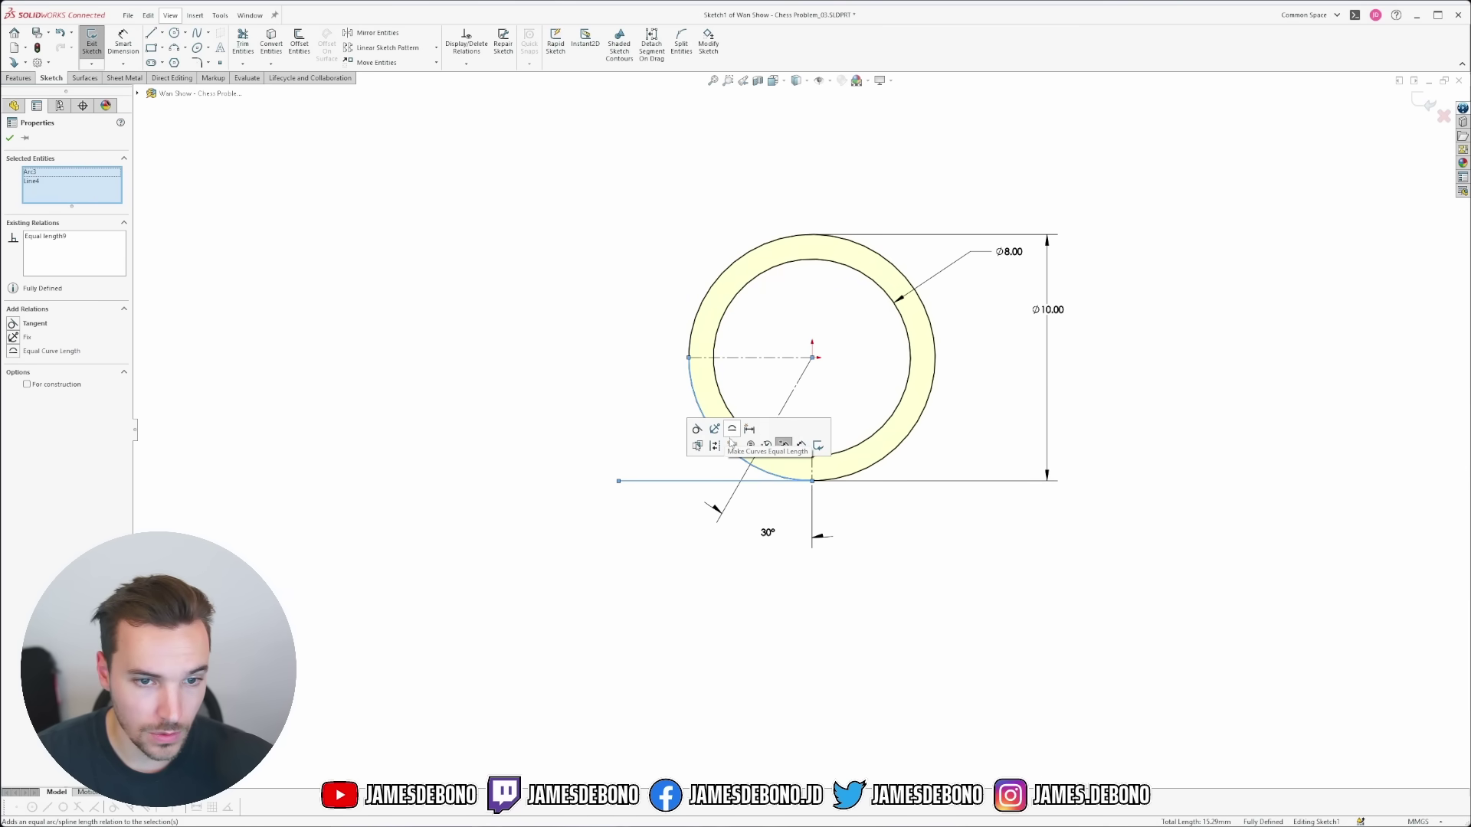
click(846, 440)
key(ctrl+b)
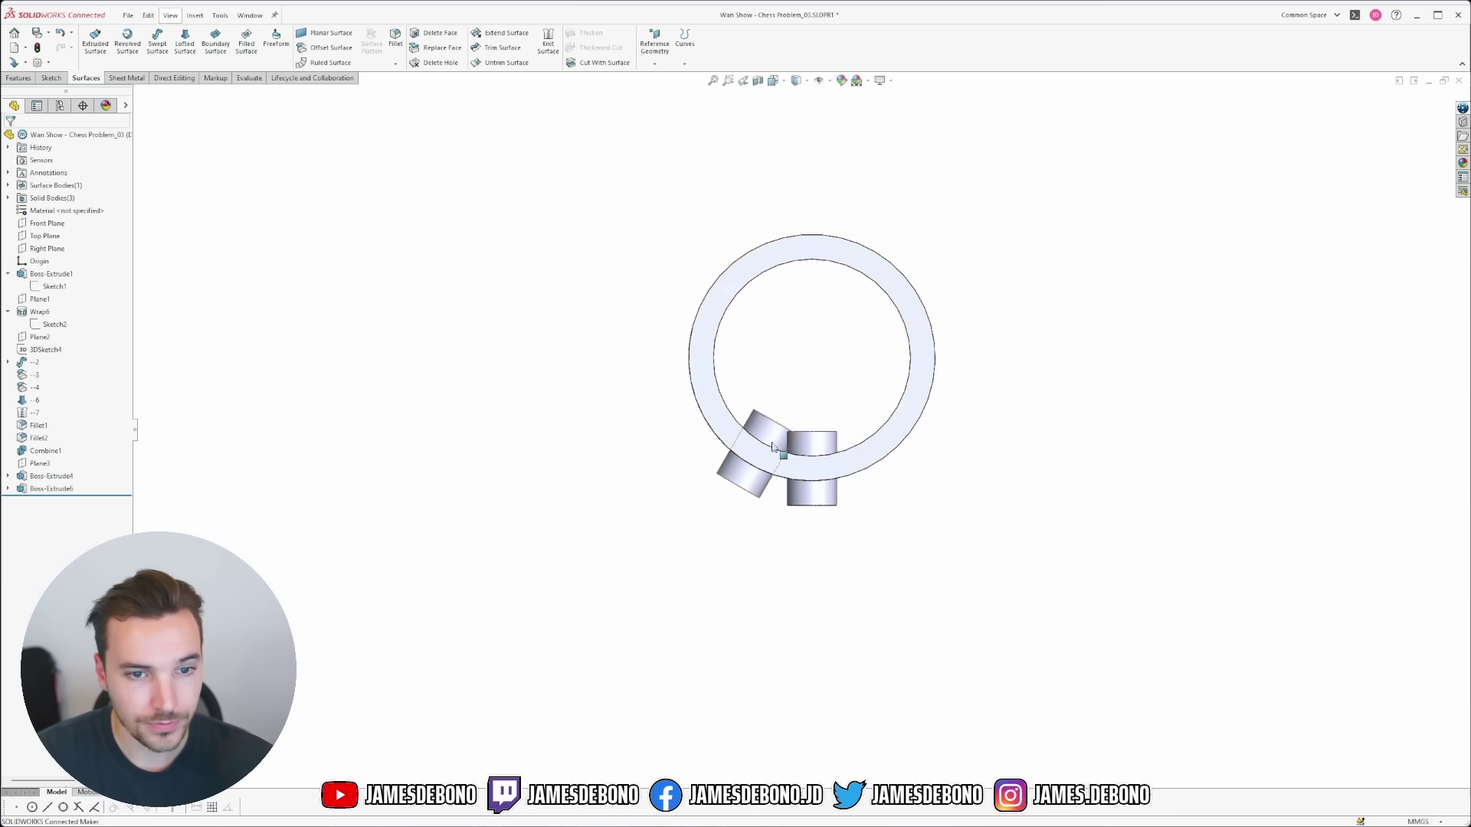
Open Wrap6's Sketch2 for editing and show the tube's Sketch1 as a reference.
mouse_move(775, 452)
middle_down()
mouse_move(828, 220)
mouse_move(828, 253)
middle_up()
scroll(829, 220, down, 1)
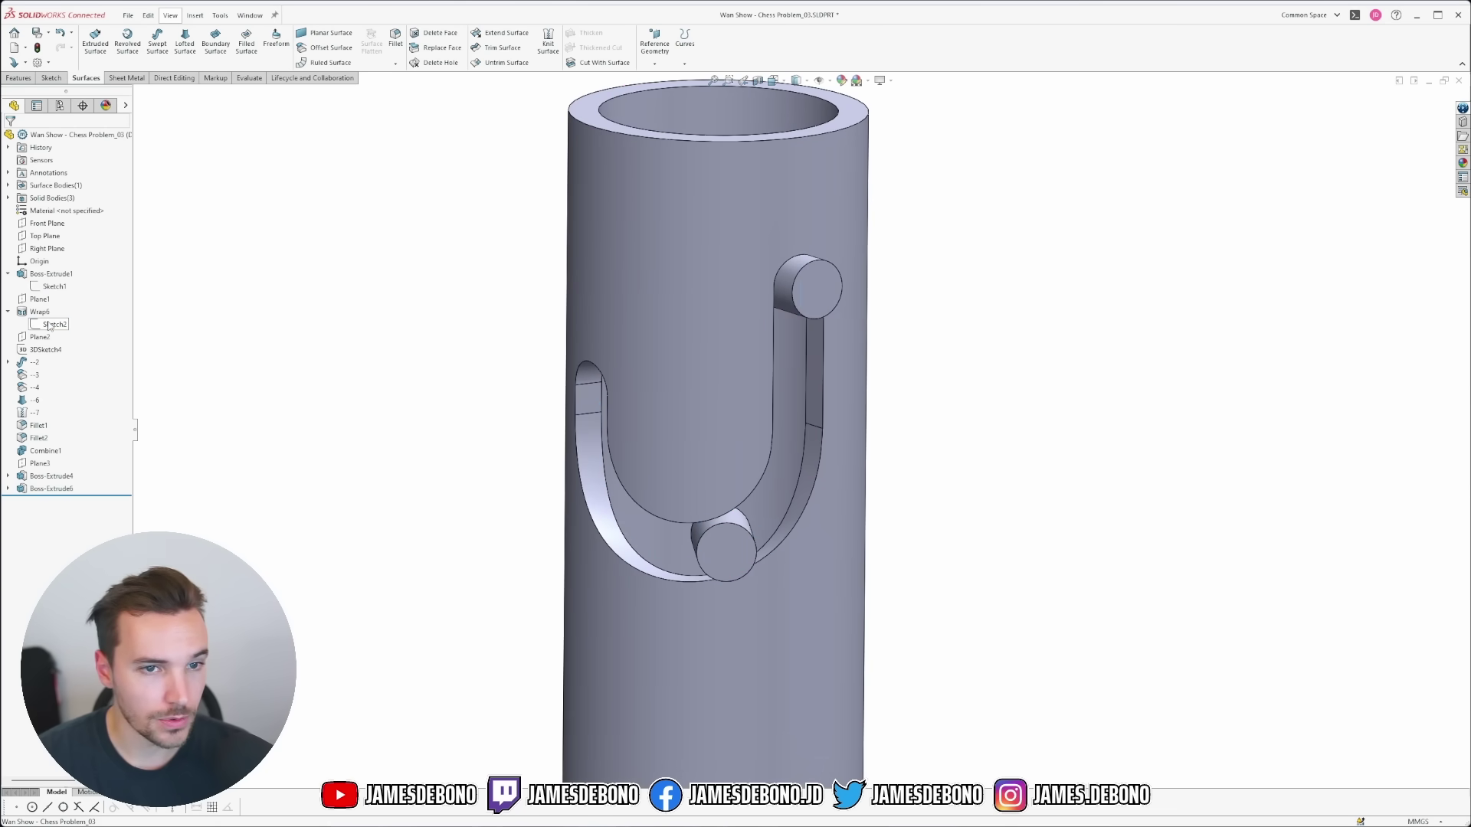
click(53, 324)
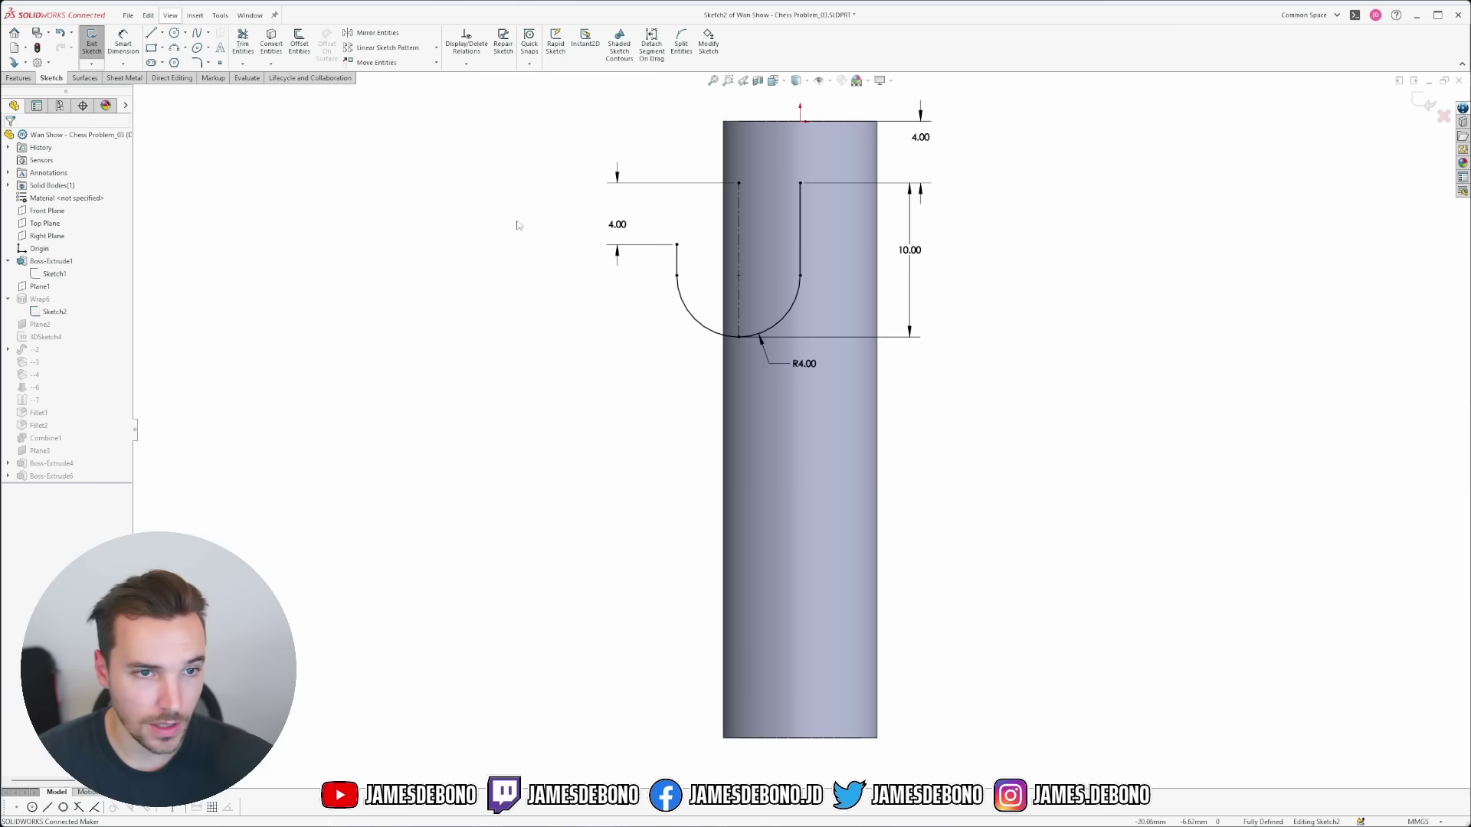
click(47, 274)
click(61, 253)
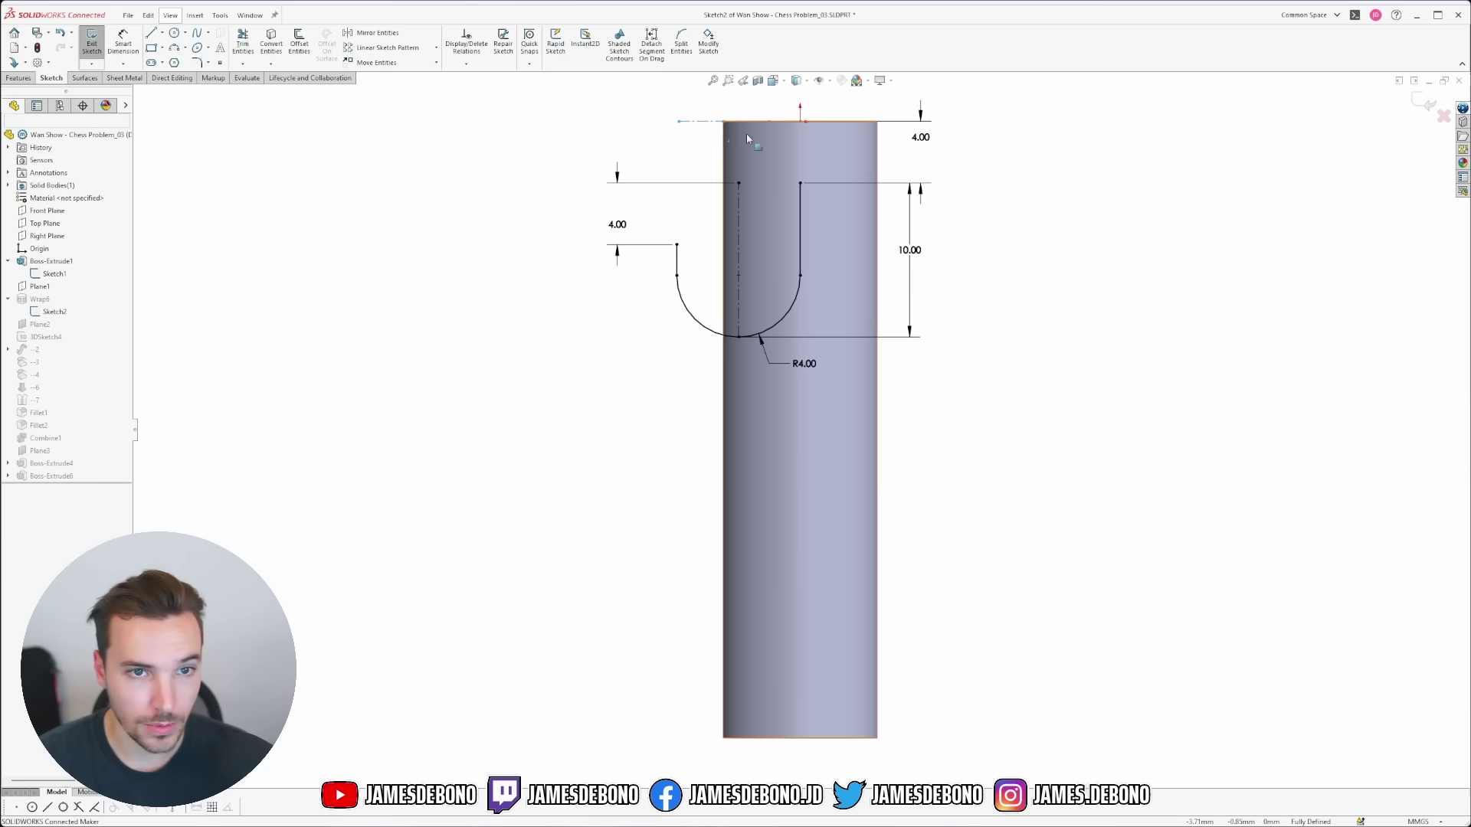
Make the R4.00 radius dimension of the J-shaped path a driven dimension.
scroll(748, 141, down, 3)
right_click(867, 586)
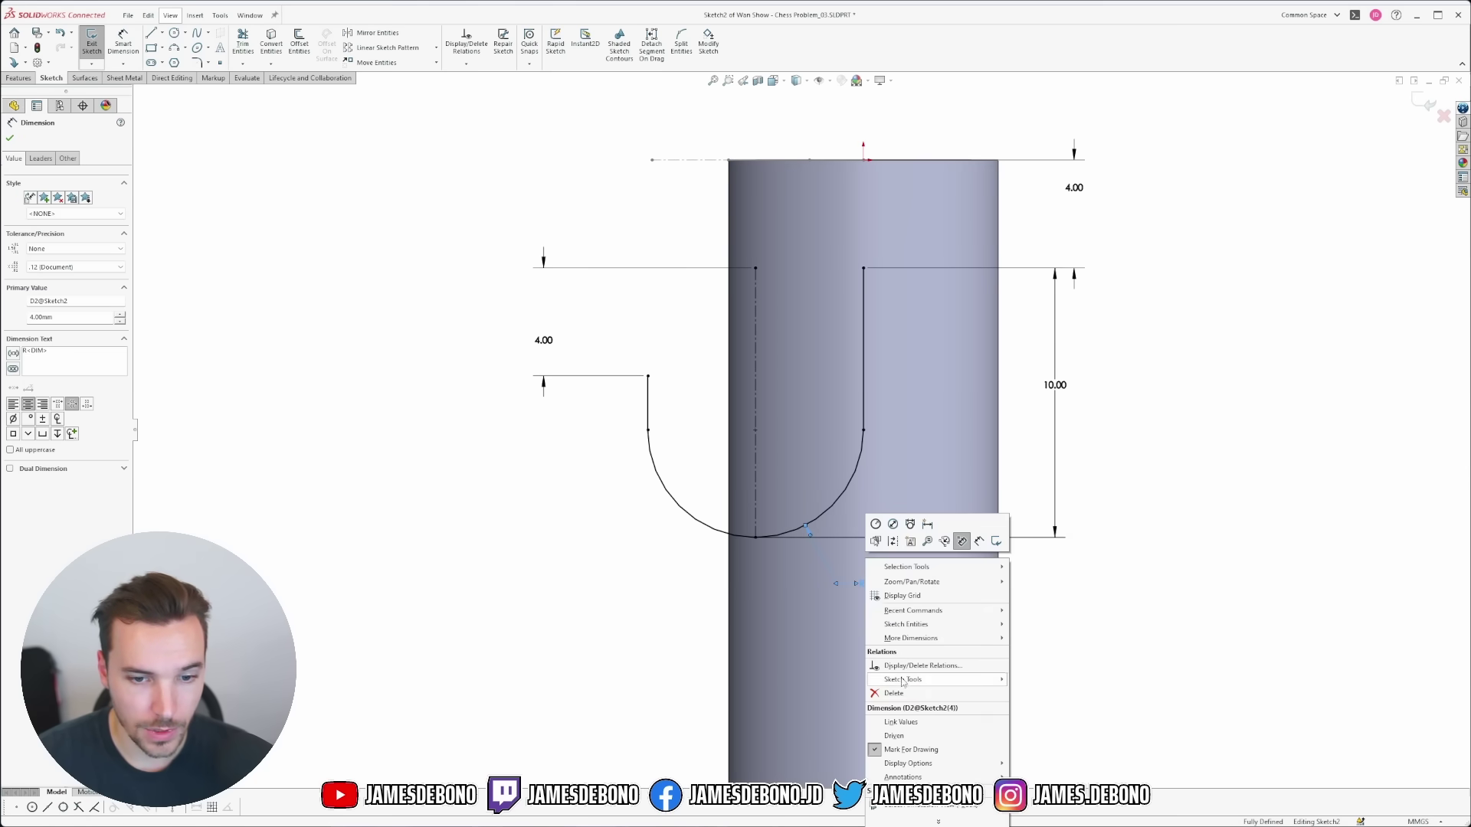
click(893, 735)
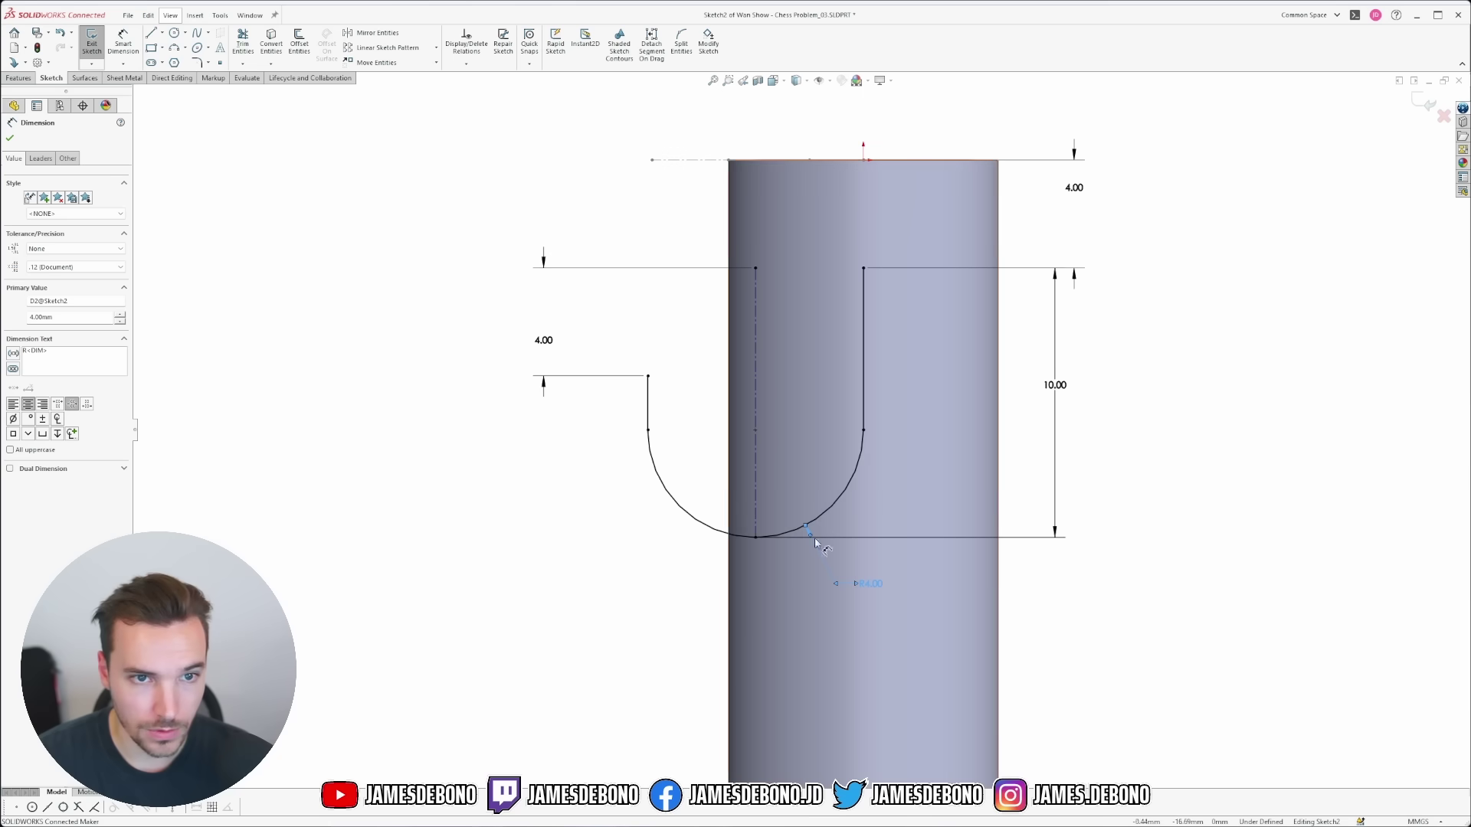
Make the short leg of the J-shaped path coincident with the Sketch1 reference line's outer endpoint, and rebuild the part.
click(649, 392)
middle_drag(653, 165, 648, 219)
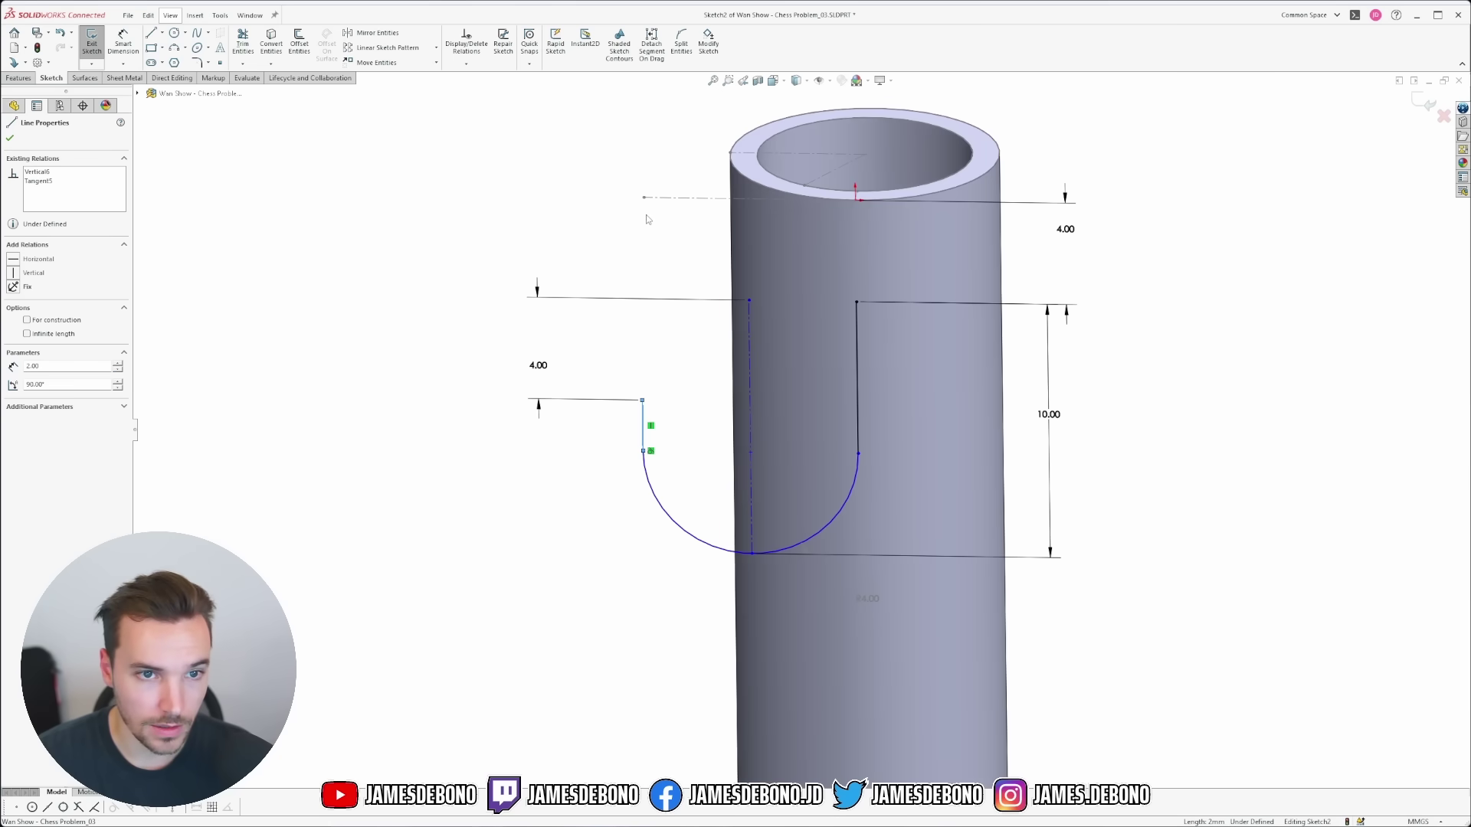
ctrl+click(643, 197)
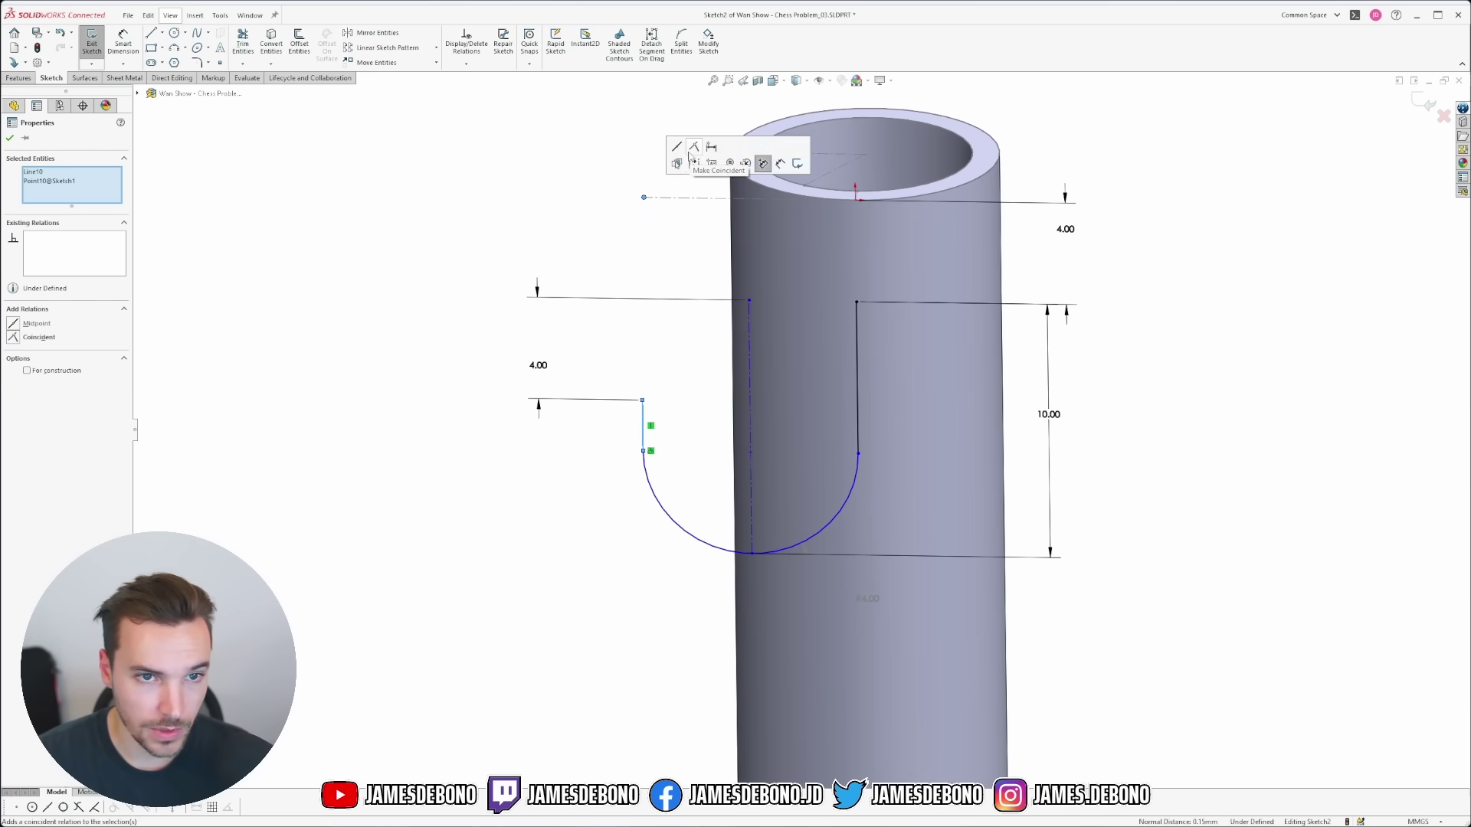
click(763, 161)
middle_drag(893, 605, 905, 523)
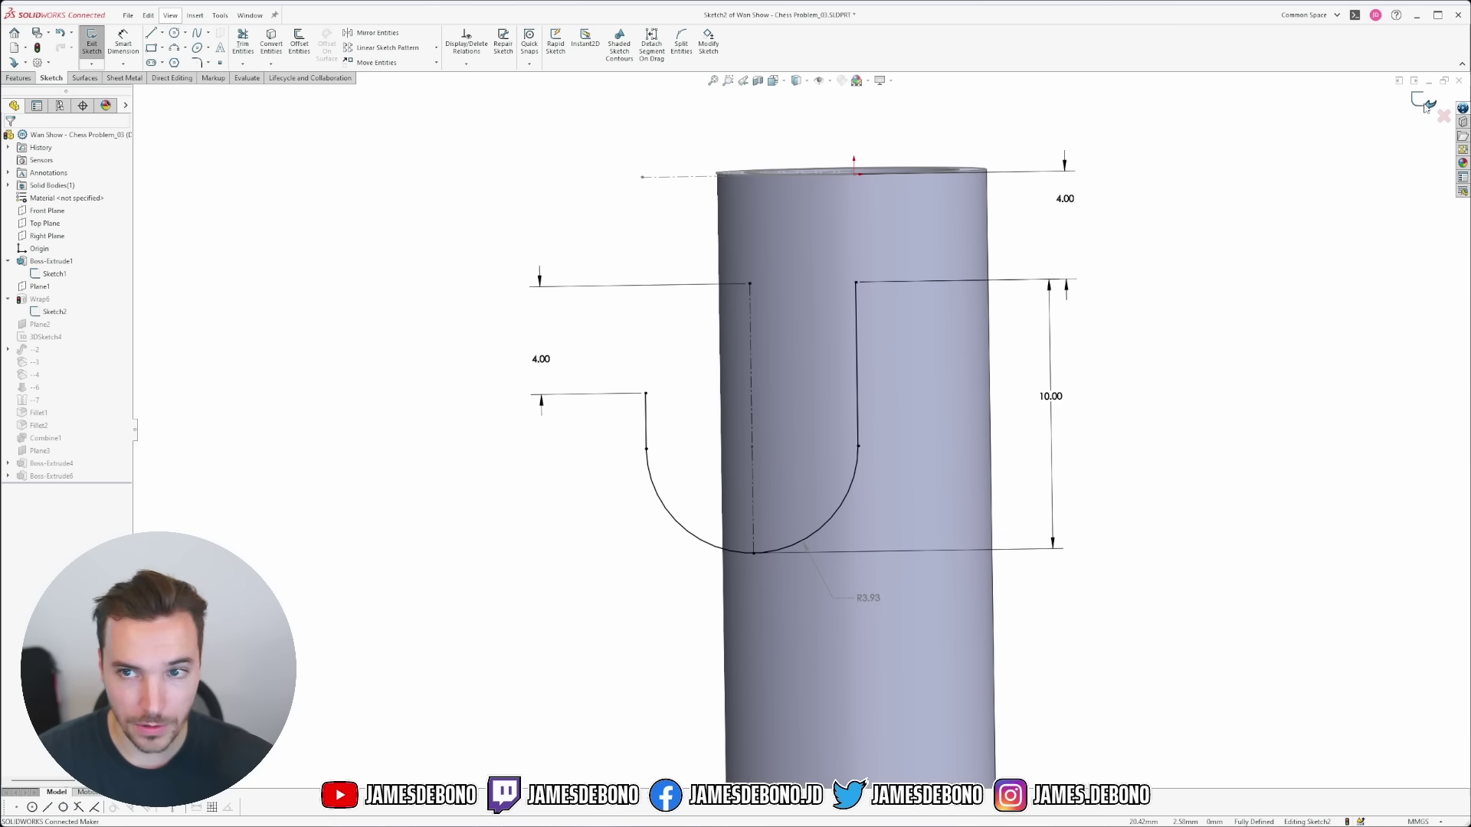
key(ctrl+b)
Examine the rebuilt slot along the tube's axis, comparing its short leg with the quarter-turn reference line.
mouse_move(790, 287)
middle_down()
mouse_move(880, 306)
mouse_move(933, 421)
middle_up()
right_drag(1077, 461, 1050, 328)
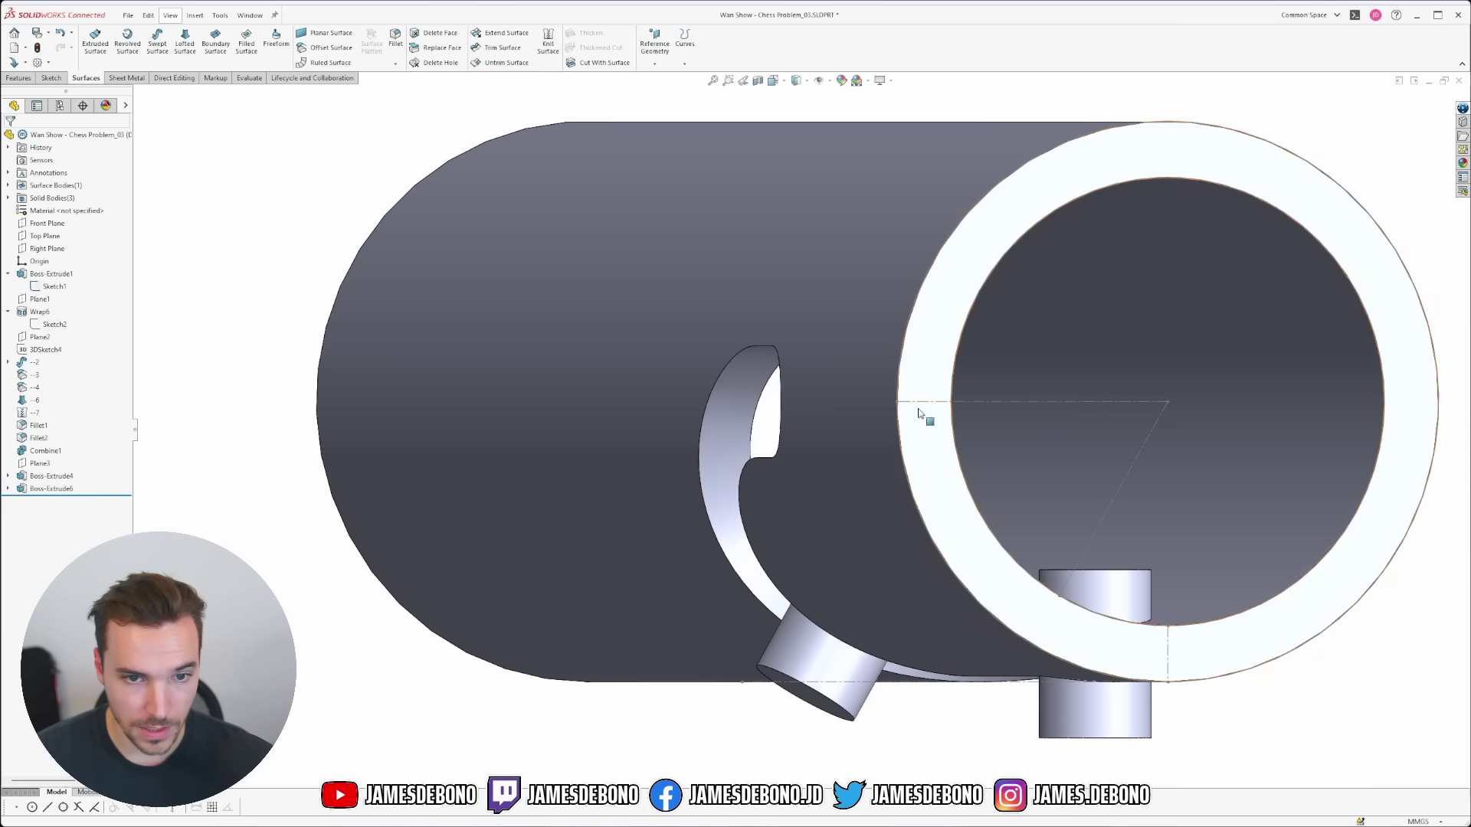
scroll(918, 413, up, 7)
middle_drag(890, 442, 852, 309)
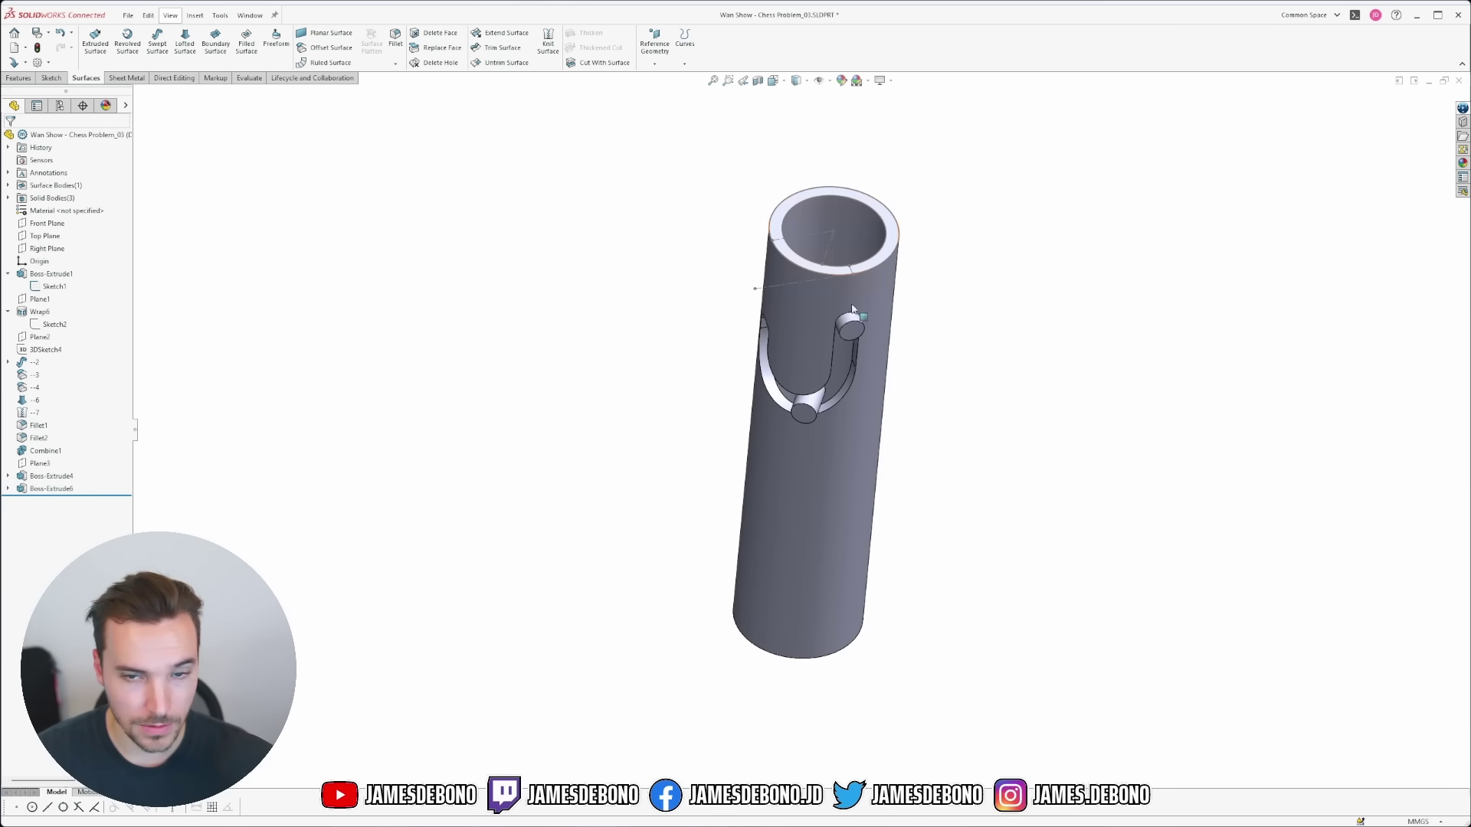